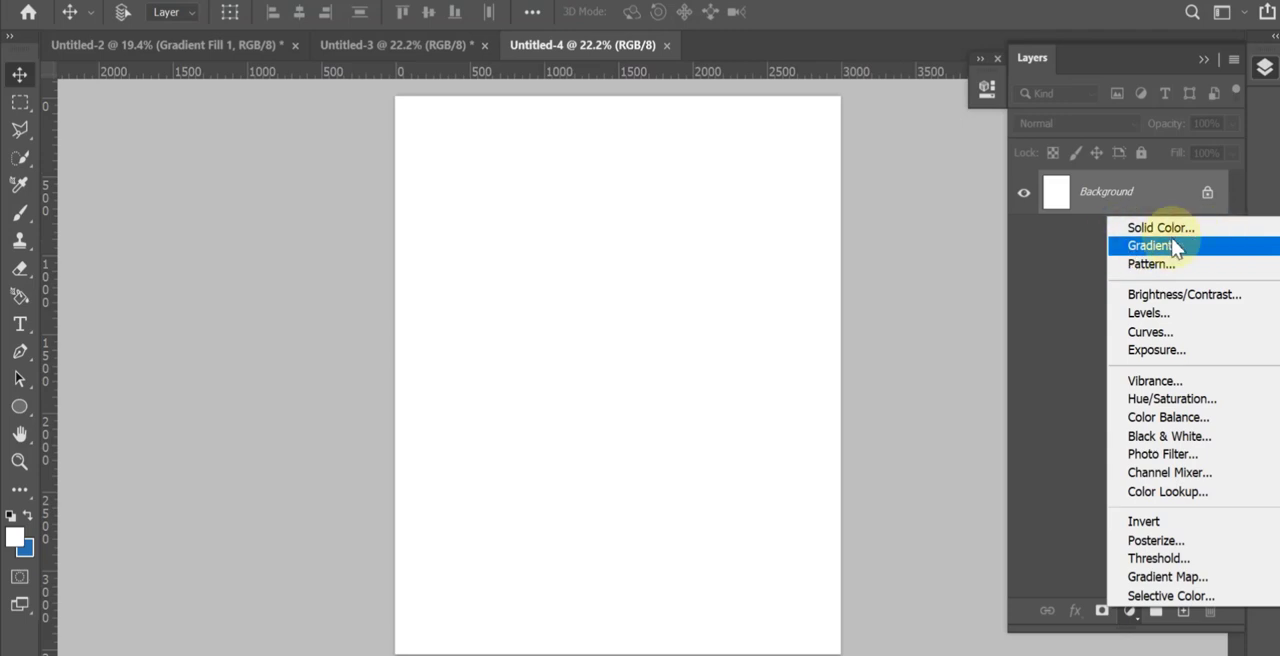
Add a gradient fill layer above the background using the Black, White preset from the Basics group.
{"action": "left_click", "coordinate": [1175, 250]}
{"action": "left_click", "coordinate": [776, 136]}
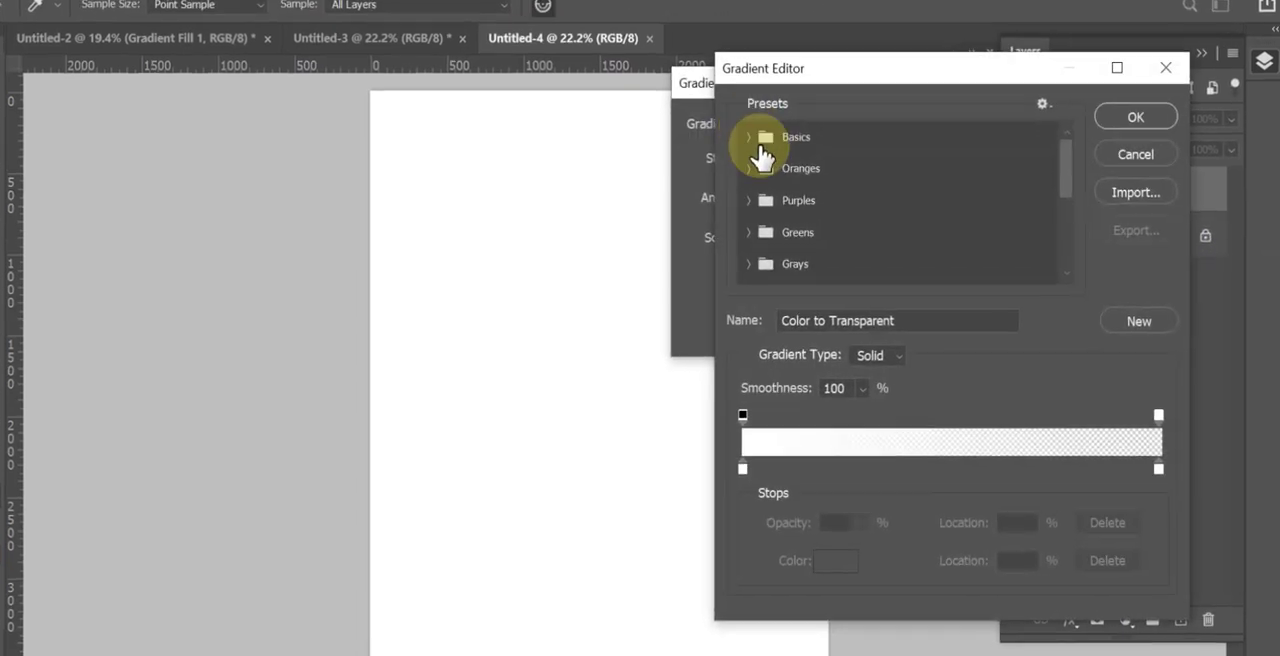
{"action": "left_click", "coordinate": [751, 143]}
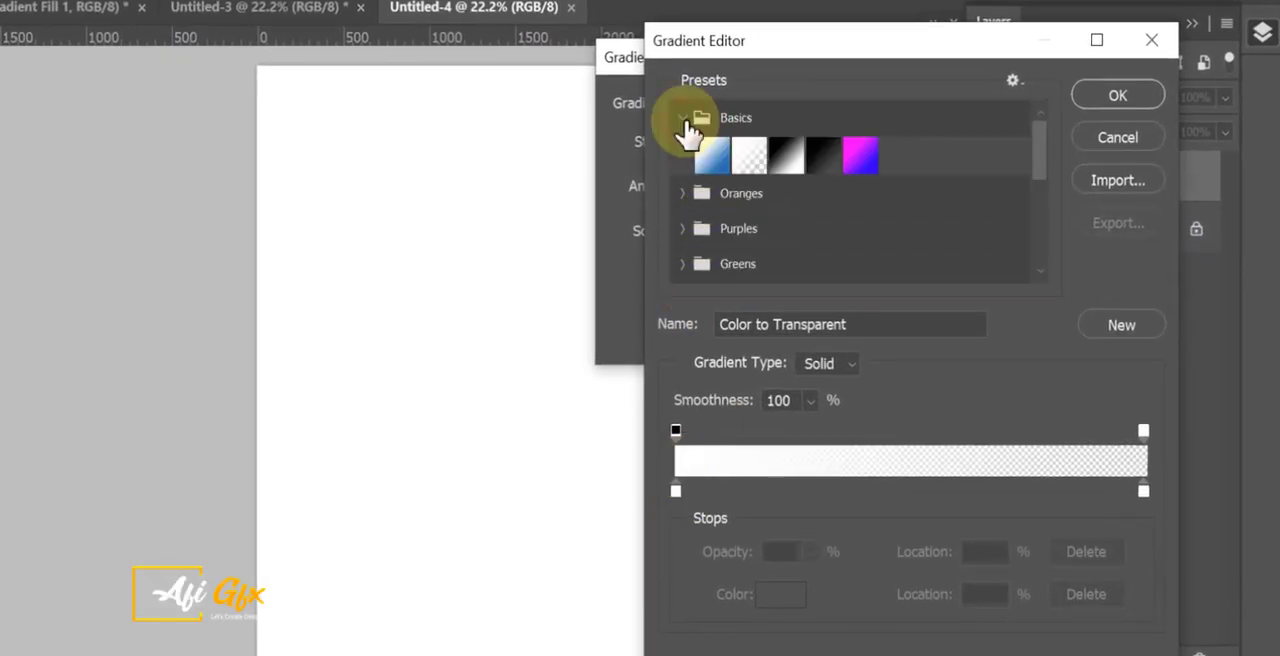
{"action": "left_click", "coordinate": [784, 153]}
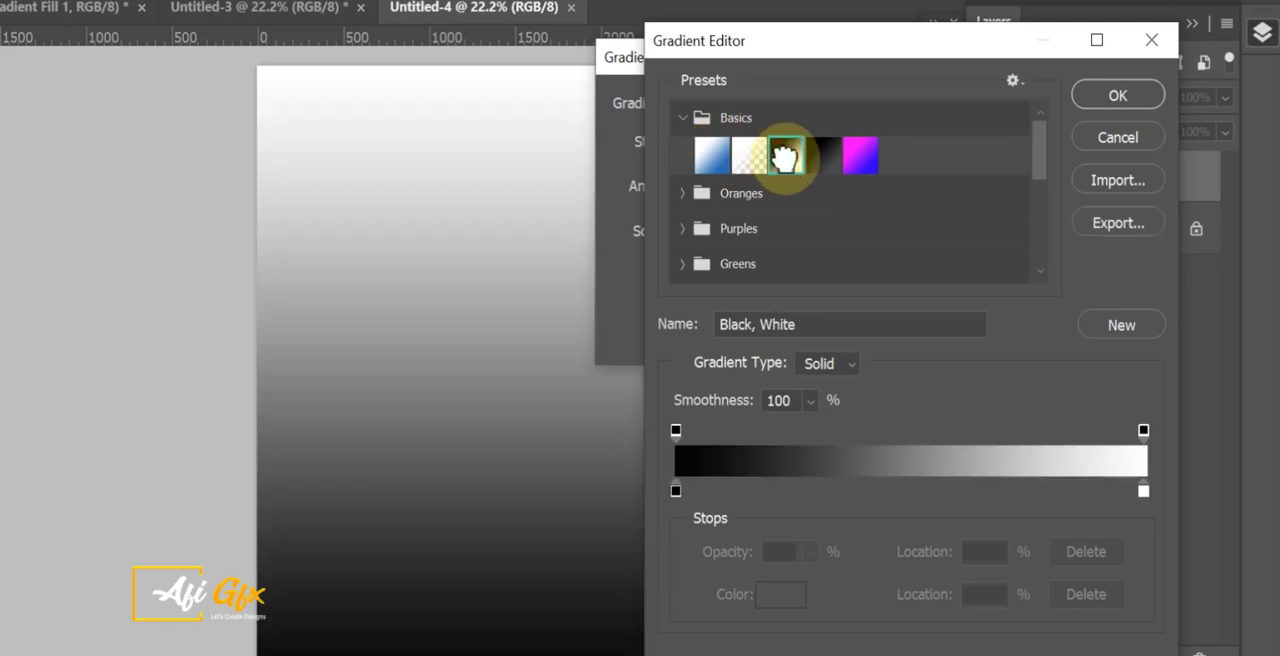
Set the gradient's black colour stop at location 0% to 78a7fc.
{"action": "double_click", "coordinate": [675, 490]}
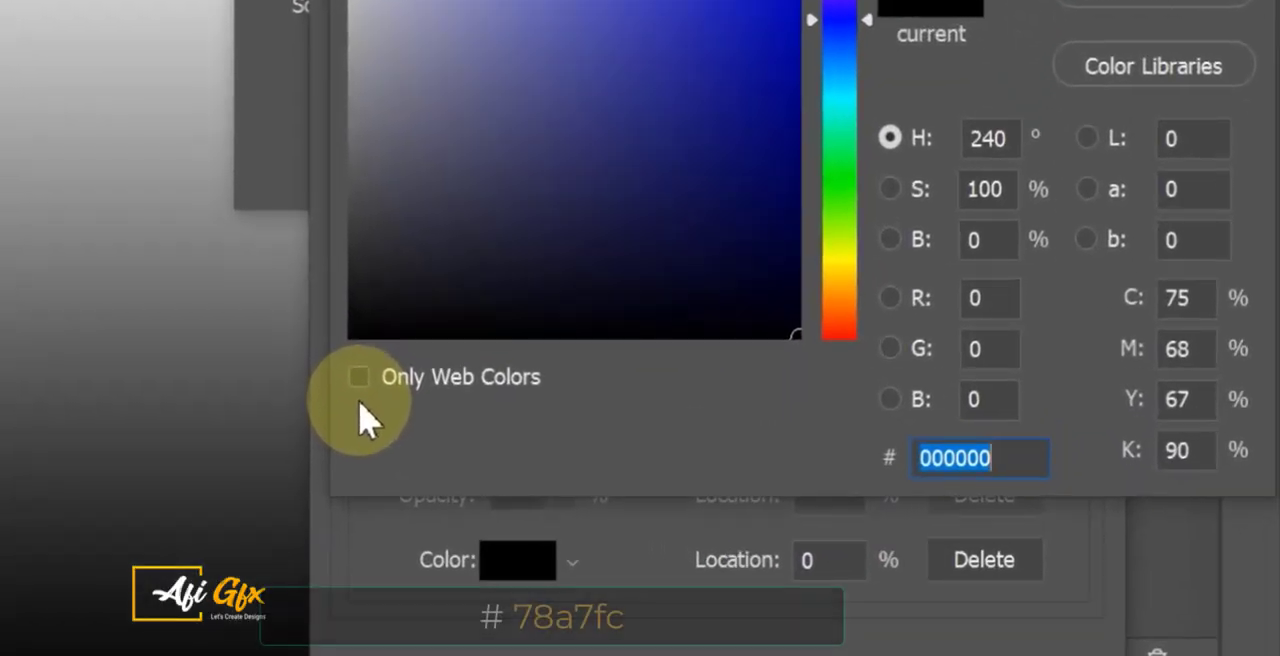
{"action": "type", "text": "78a7fc"}
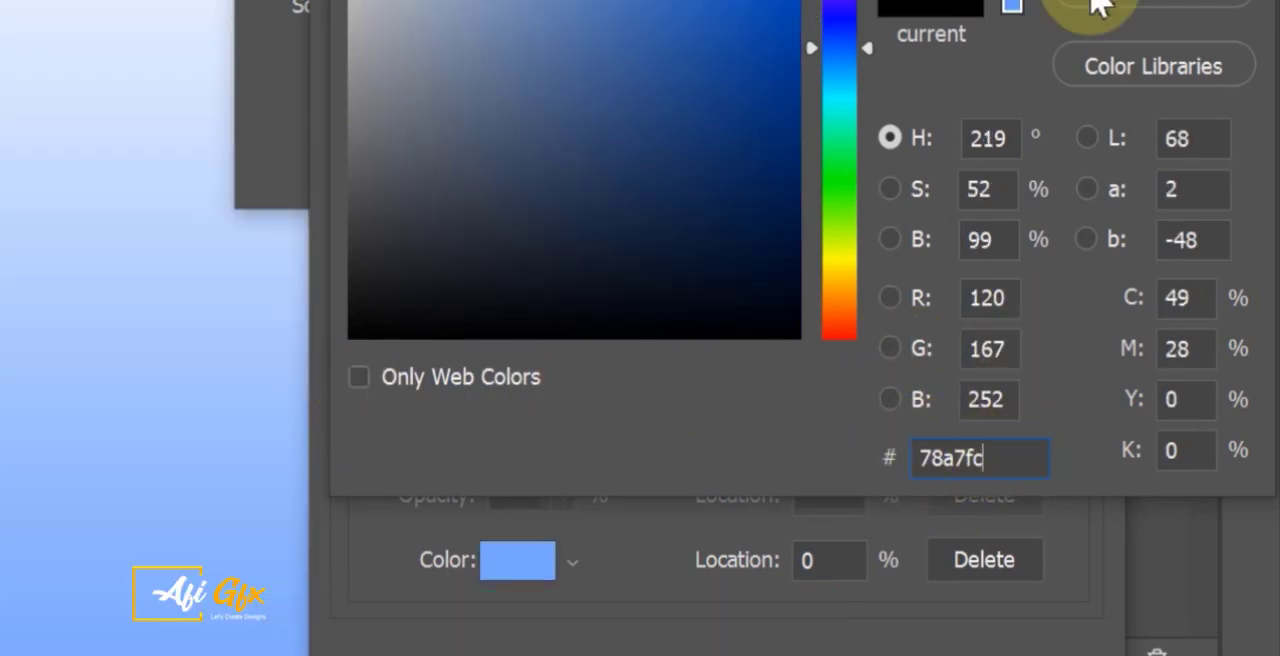
{"action": "key", "text": "Return"}
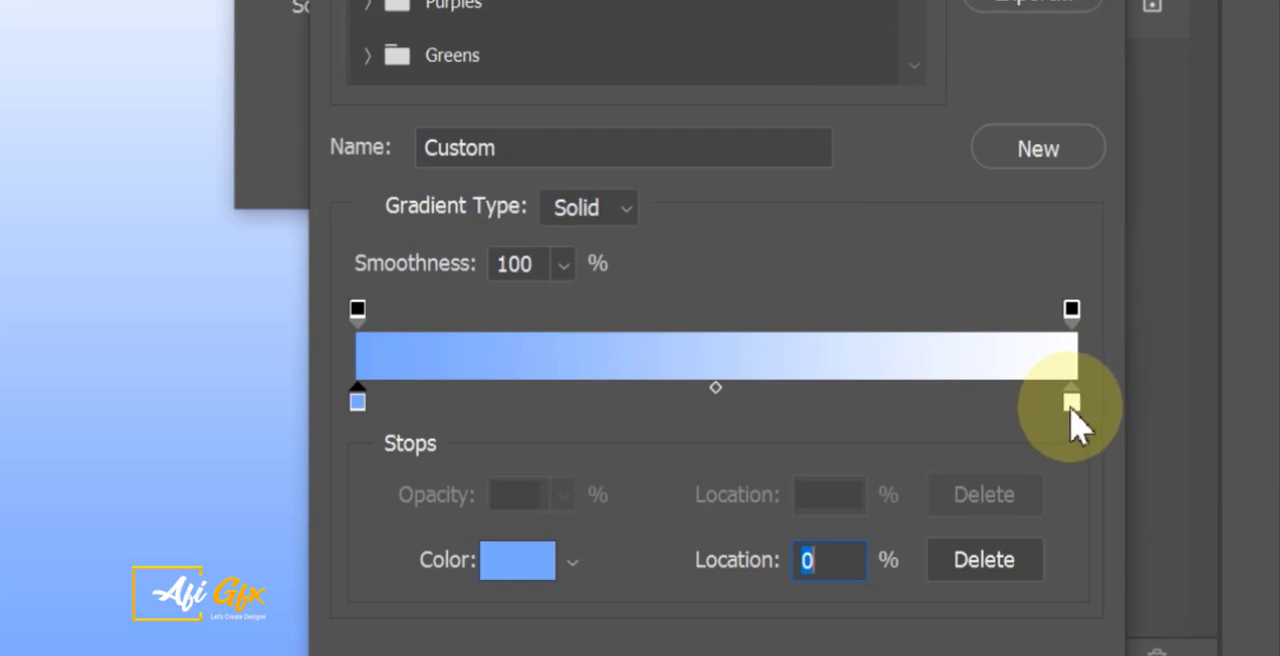
Set the gradient's white colour stop at location 100% to 002043 and accept the edited gradient.
{"action": "left_click", "coordinate": [1072, 405]}
{"action": "double_click", "coordinate": [1072, 405]}
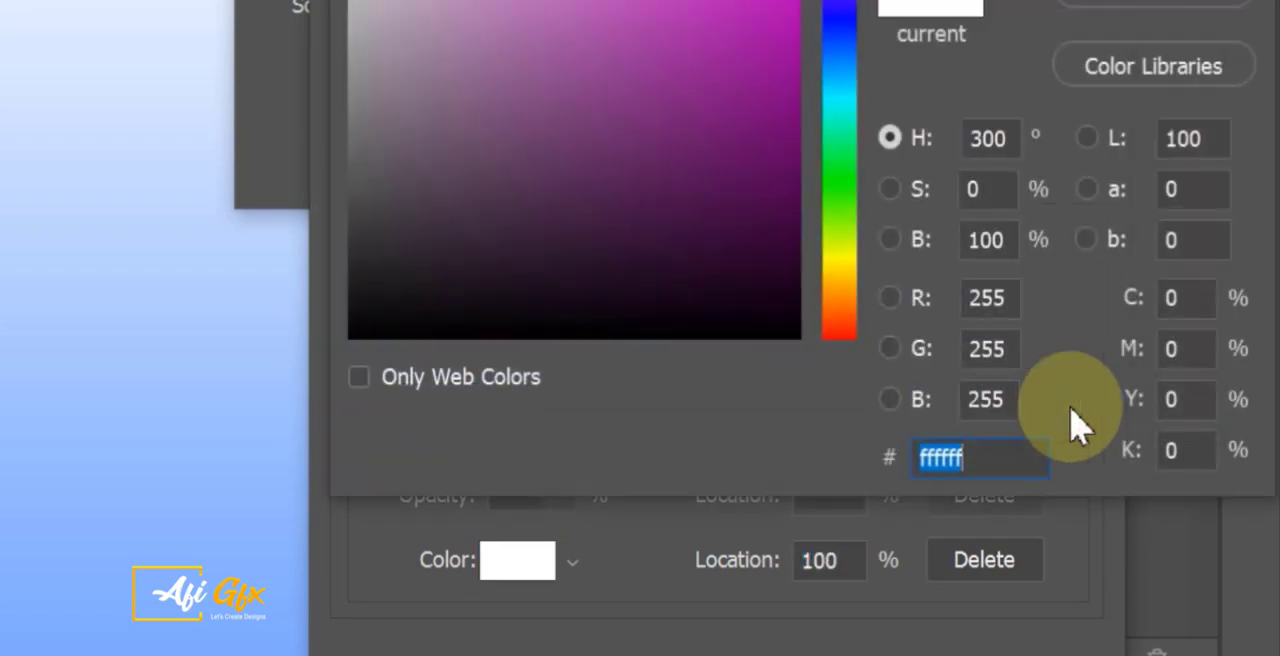
{"action": "type", "text": "0020"}
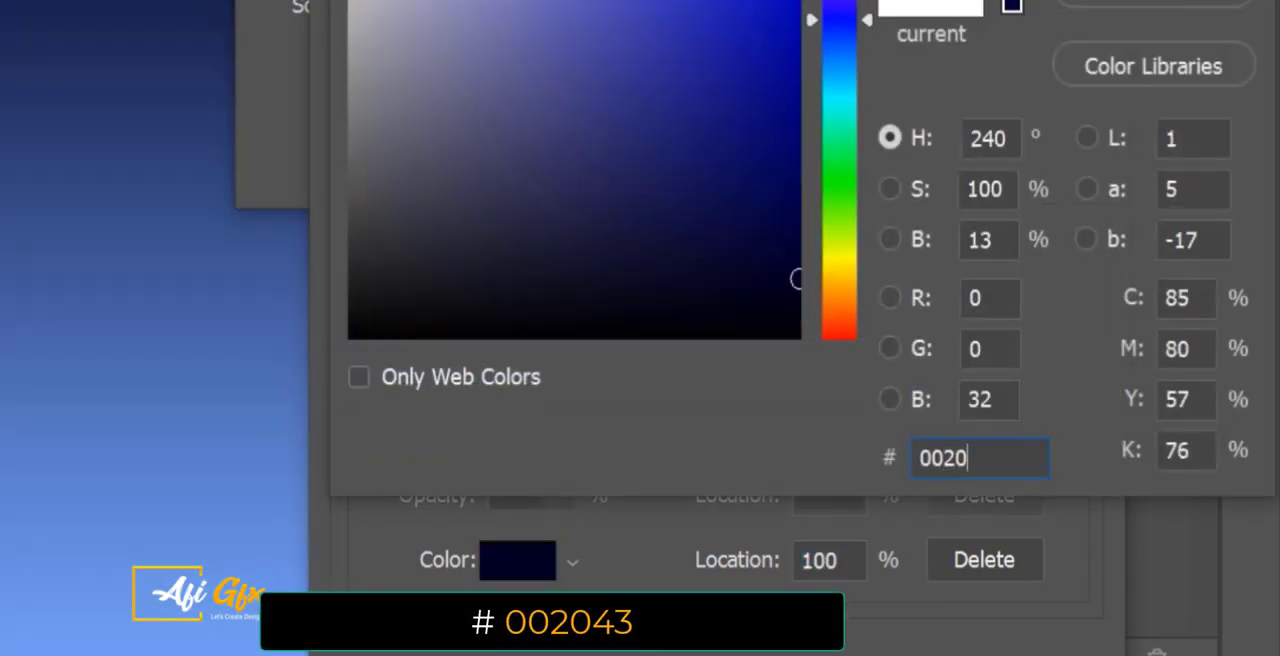
{"action": "type", "text": "43"}
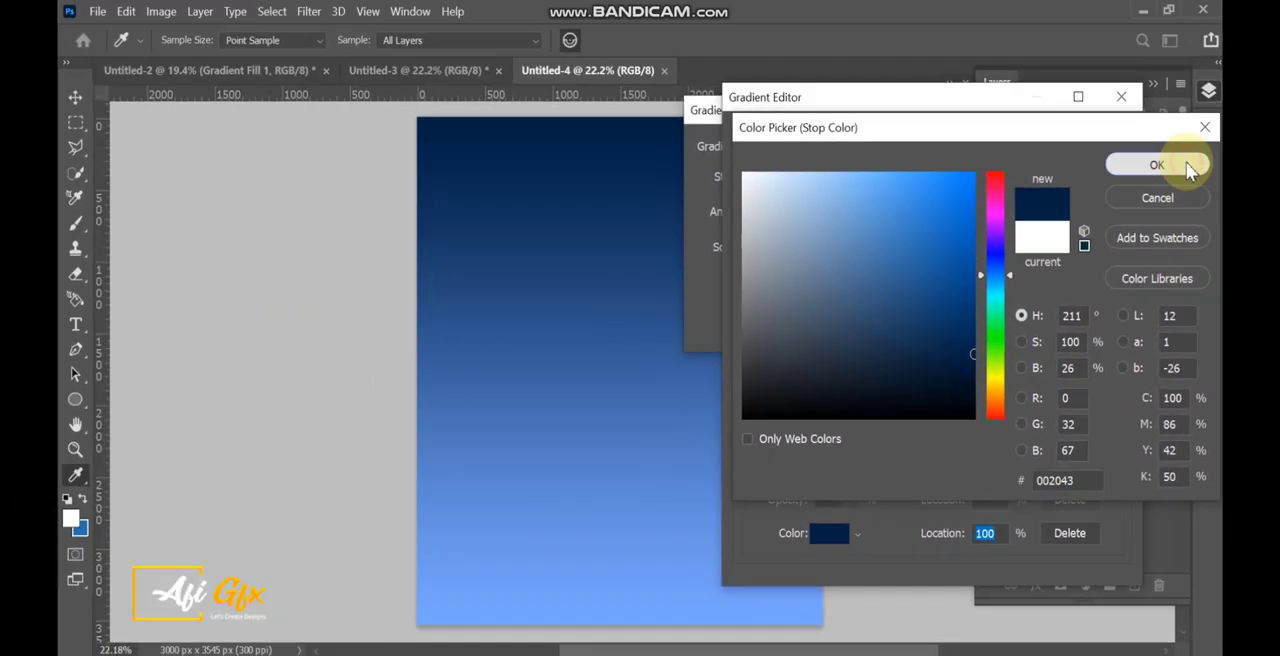
{"action": "left_click", "coordinate": [1188, 168]}
{"action": "left_click", "coordinate": [1100, 143]}
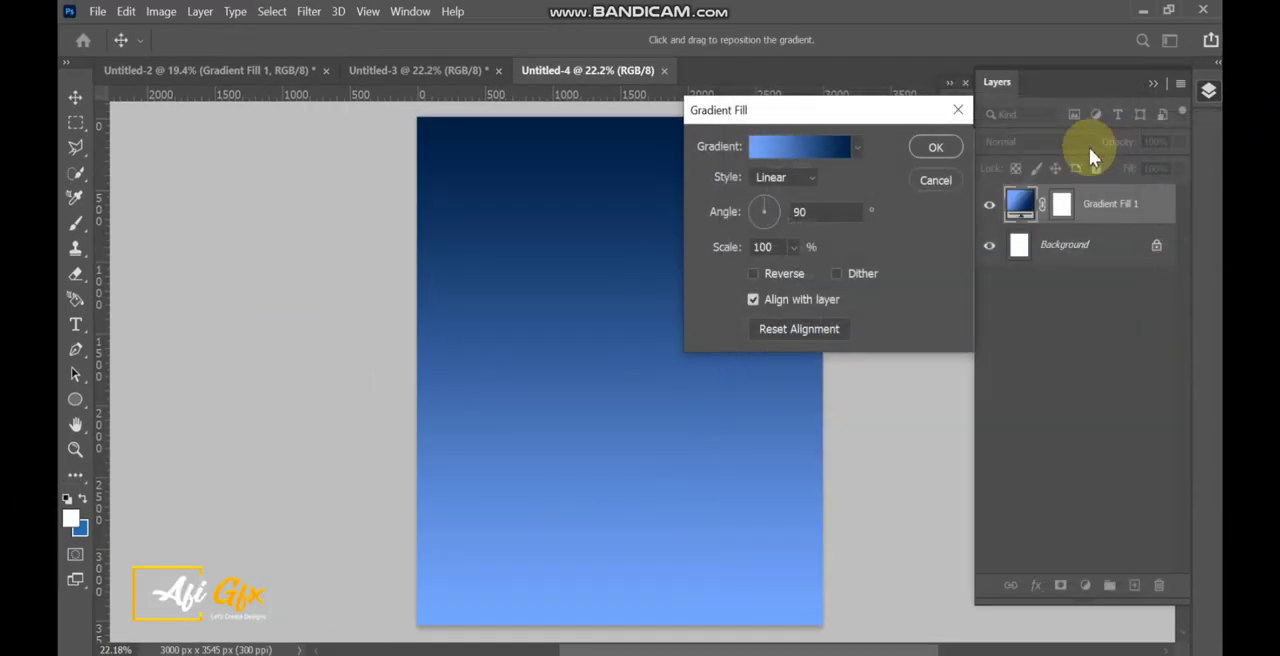
Change the gradient fill's style to Radial with a scale of 115% and apply it.
{"action": "left_click", "coordinate": [775, 190]}
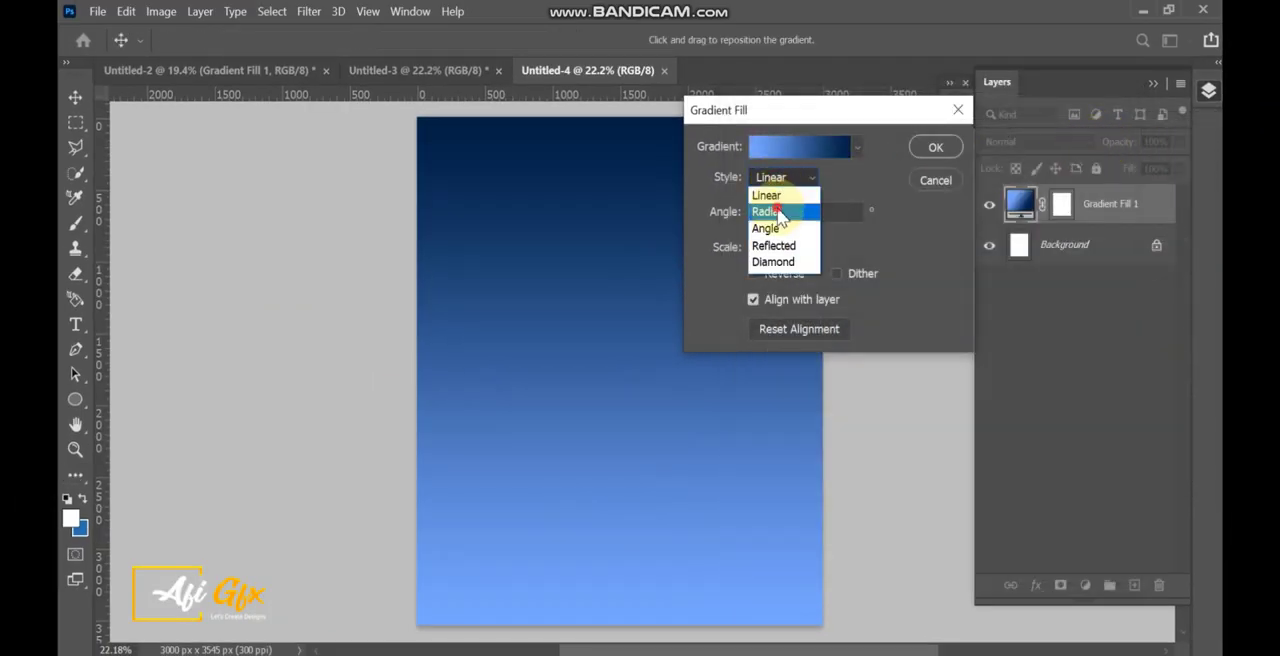
{"action": "left_click", "coordinate": [777, 210]}
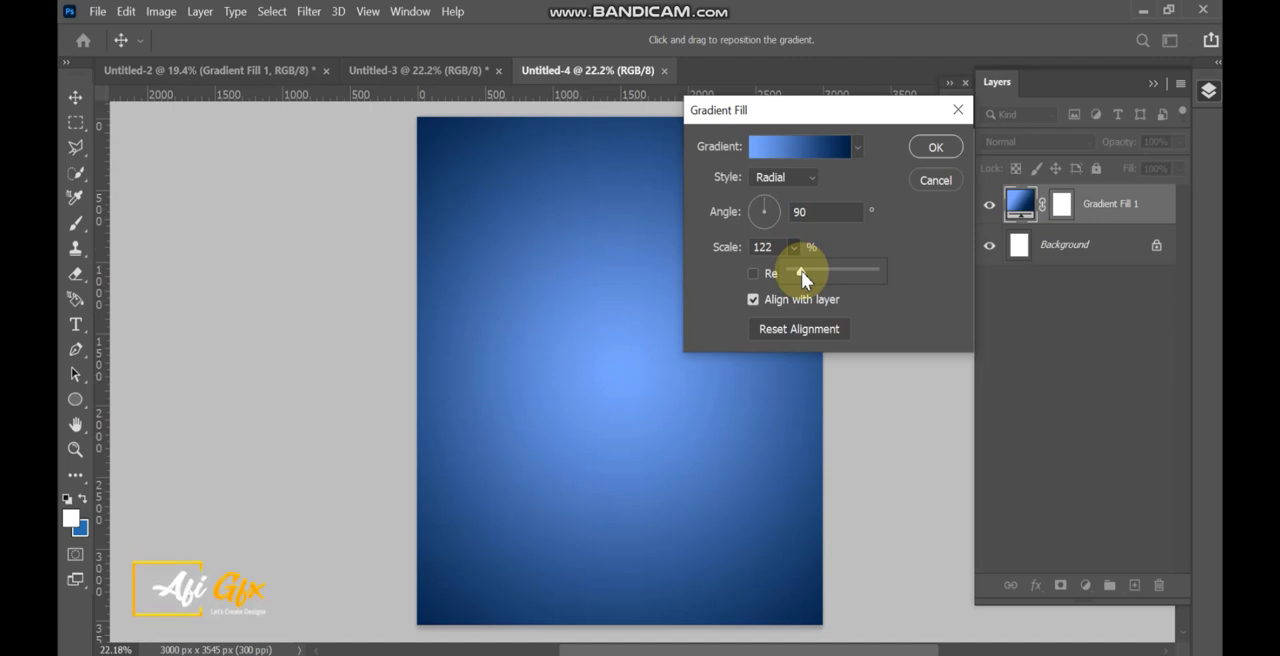
{"action": "left_click", "coordinate": [778, 249]}
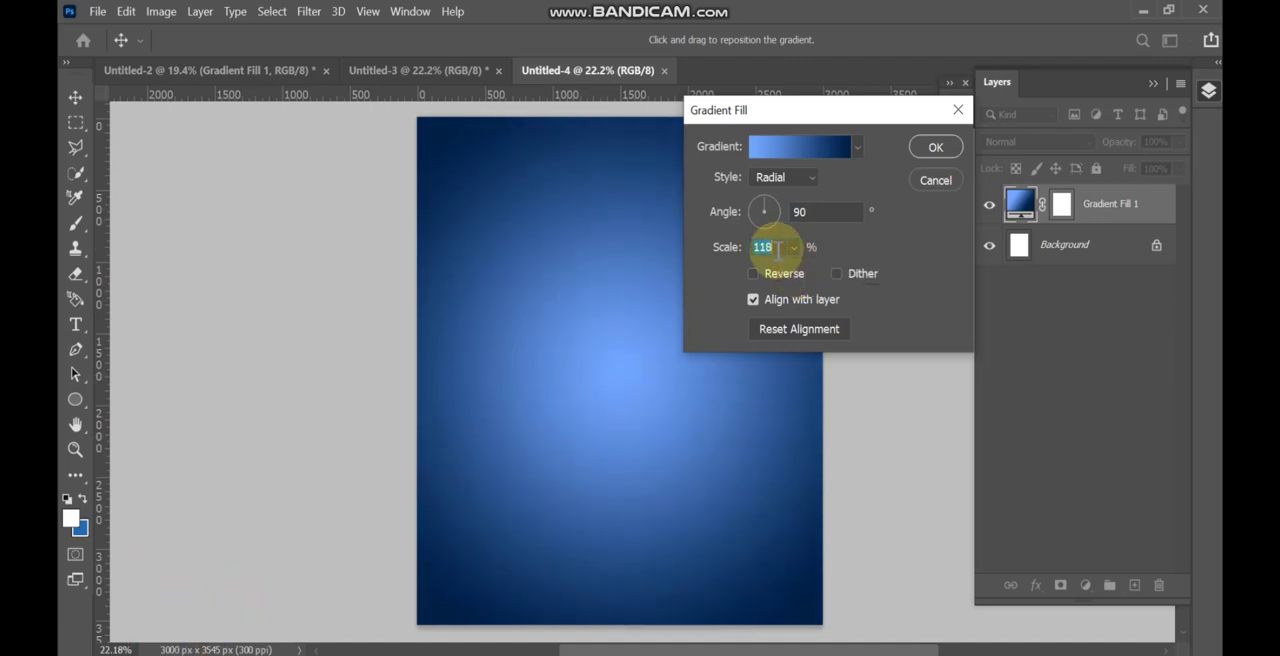
{"action": "left_click", "coordinate": [935, 146]}
{"action": "key", "text": "7"}
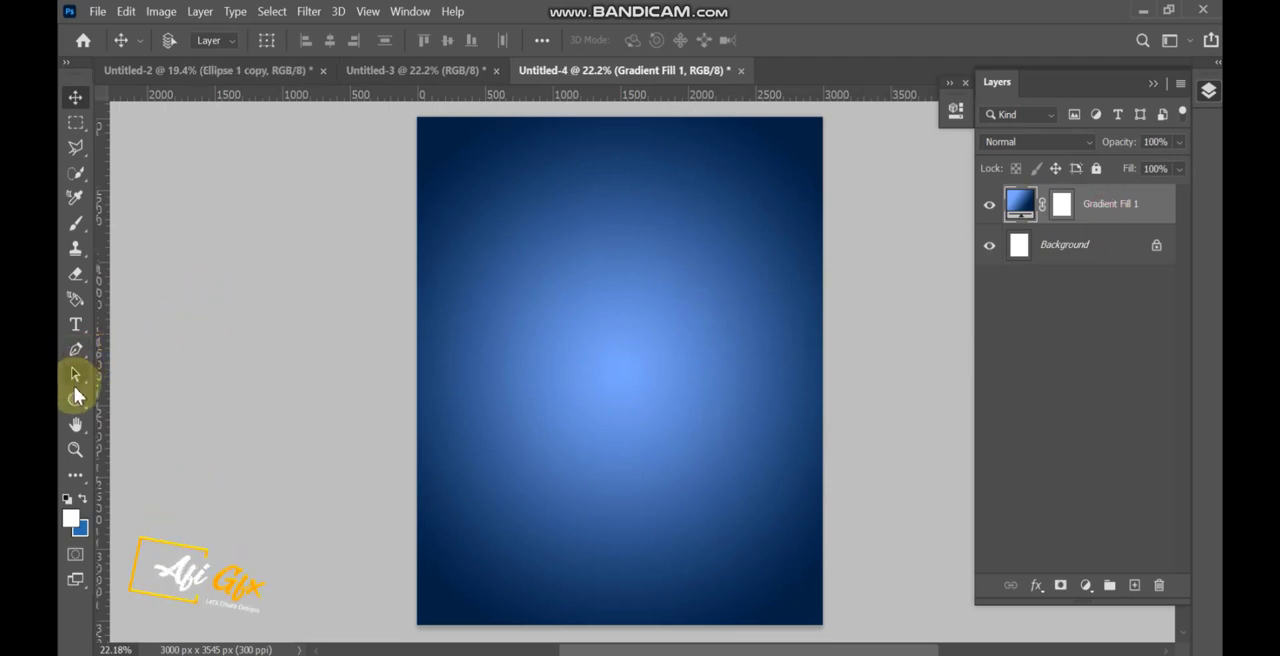
Draw a circular ellipse shape about 3086 px in diameter across the width of the canvas.
{"action": "left_click", "coordinate": [75, 399]}
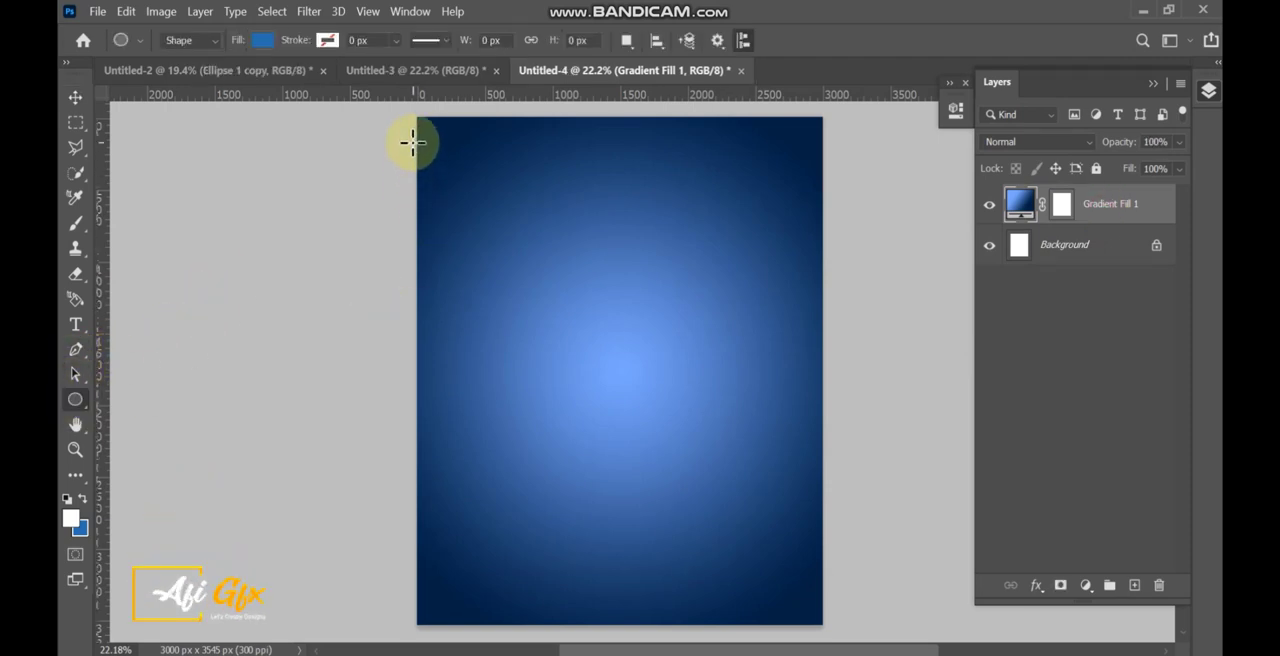
{"action": "left_click_drag", "start_coordinate": [412, 142], "coordinate": [1049, 585]}
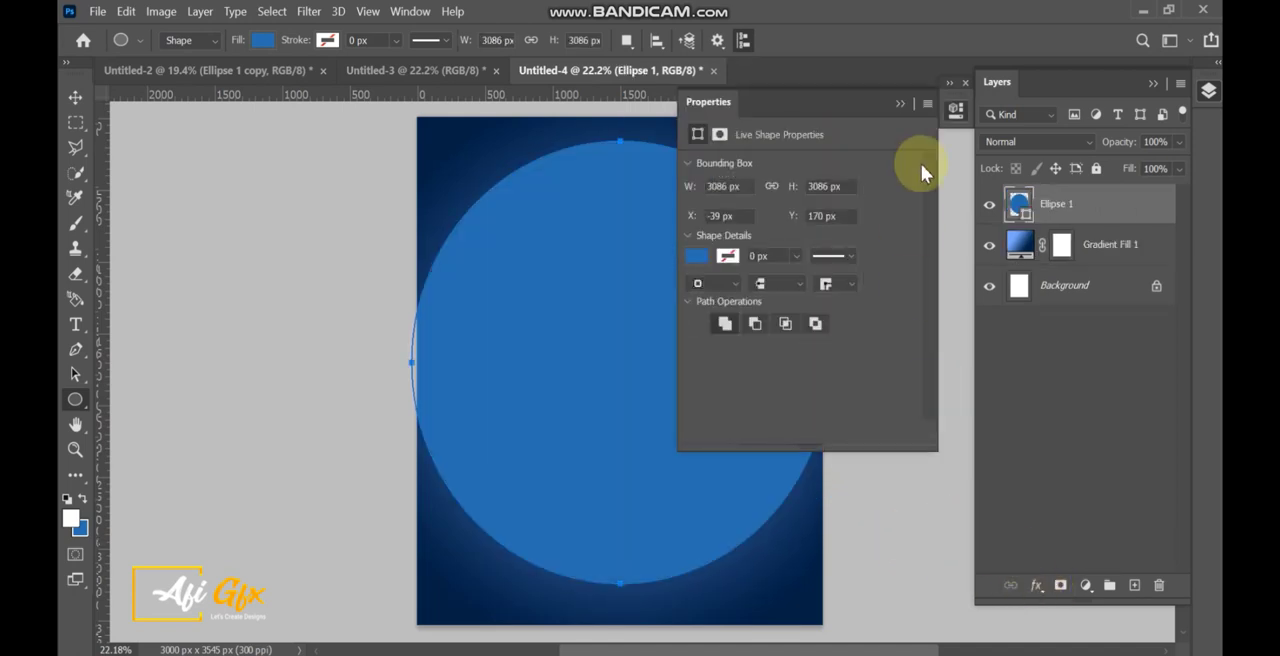
{"action": "left_click", "coordinate": [899, 104]}
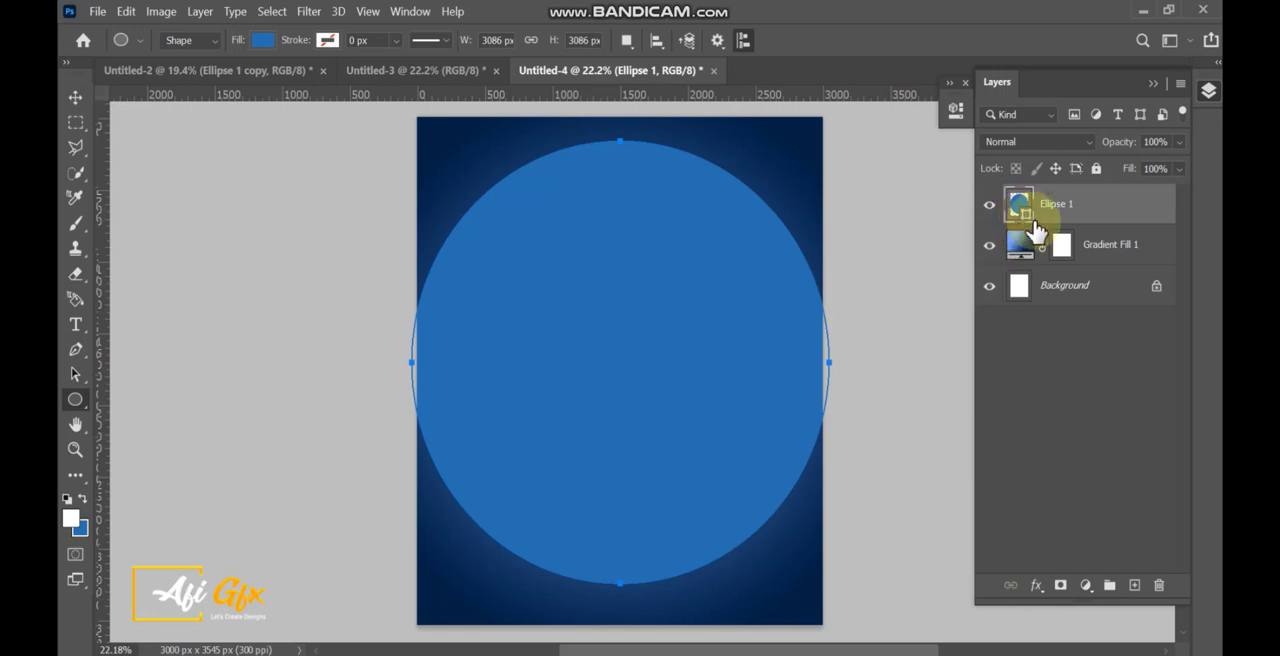
Add a Gradient Overlay effect to the ellipse layer, keeping its linear dark-to-light blue gradient.
{"action": "left_click", "coordinate": [1087, 587]}
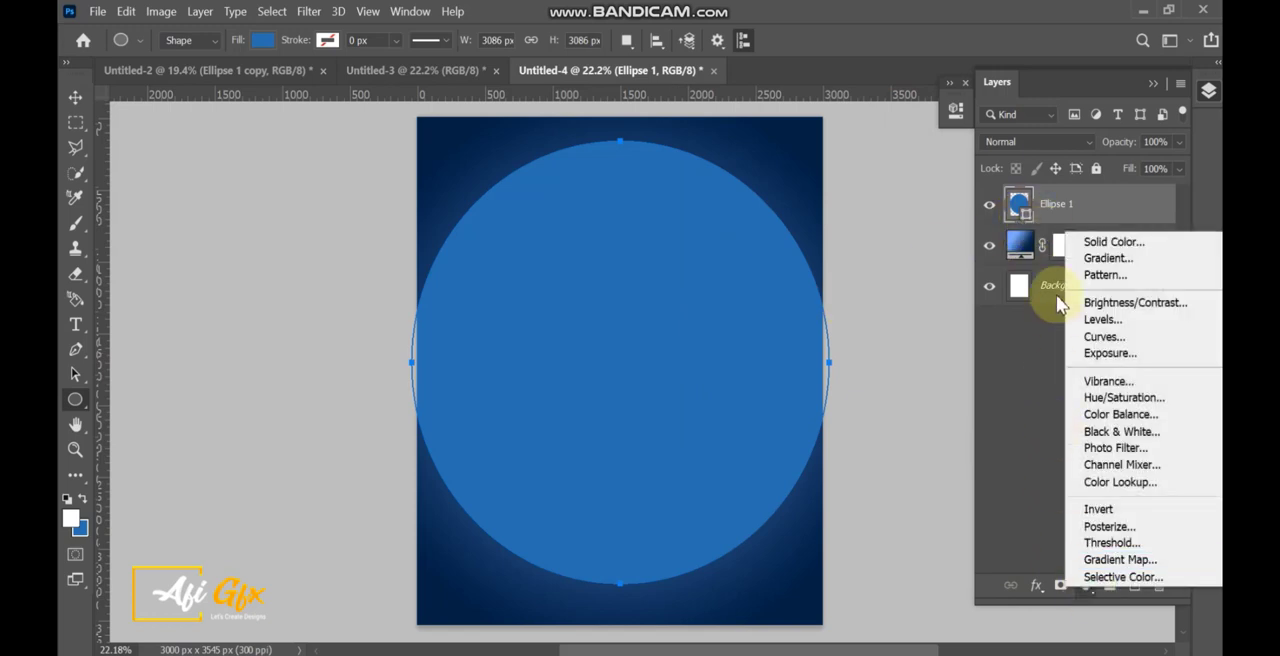
{"action": "left_click", "coordinate": [1033, 588]}
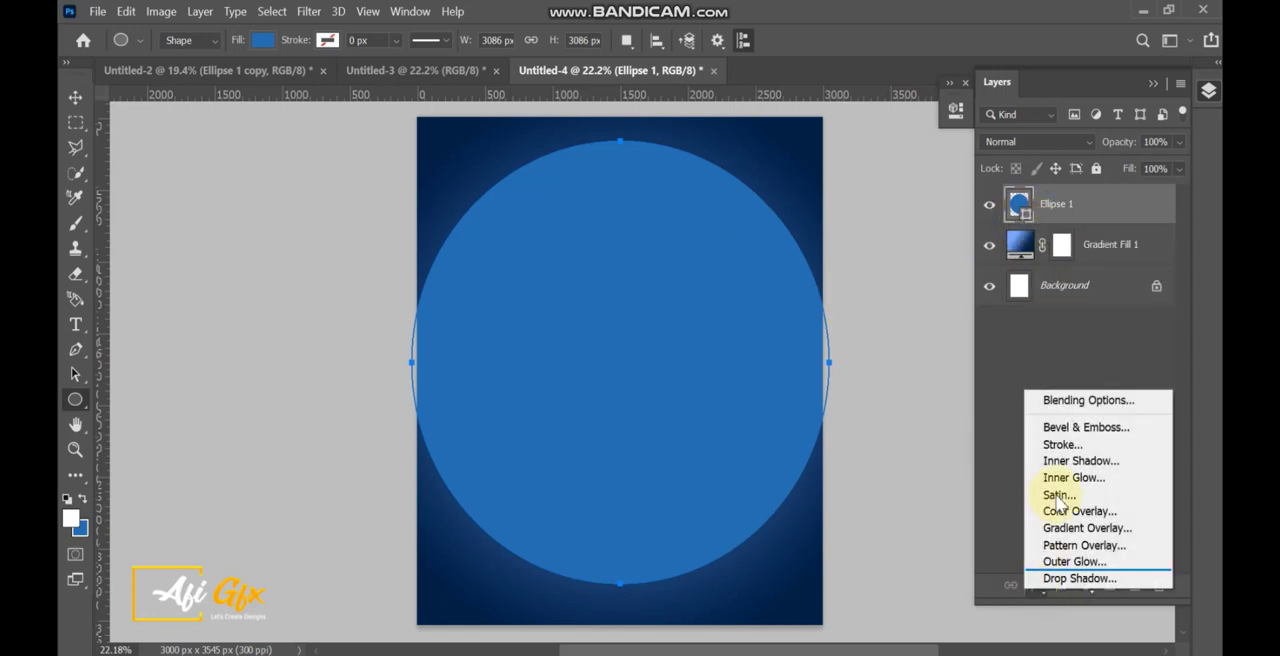
{"action": "left_click", "coordinate": [1113, 404]}
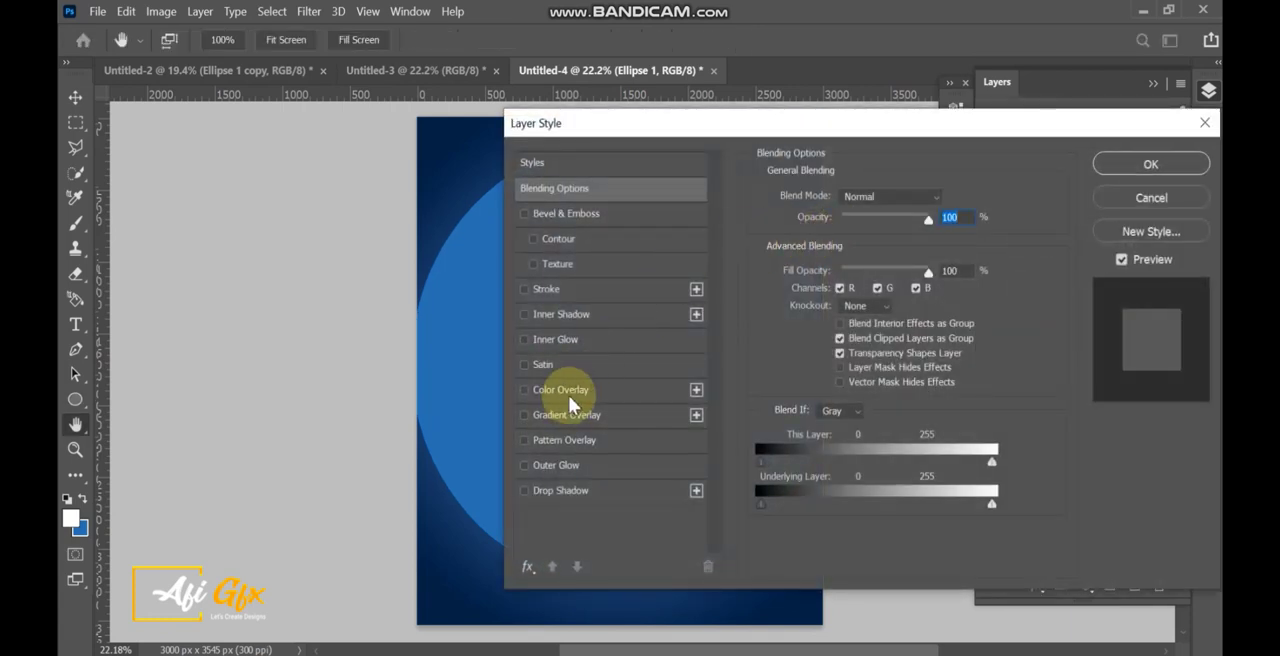
{"action": "left_click", "coordinate": [566, 422]}
{"action": "left_click_drag", "start_coordinate": [646, 126], "coordinate": [815, 89]}
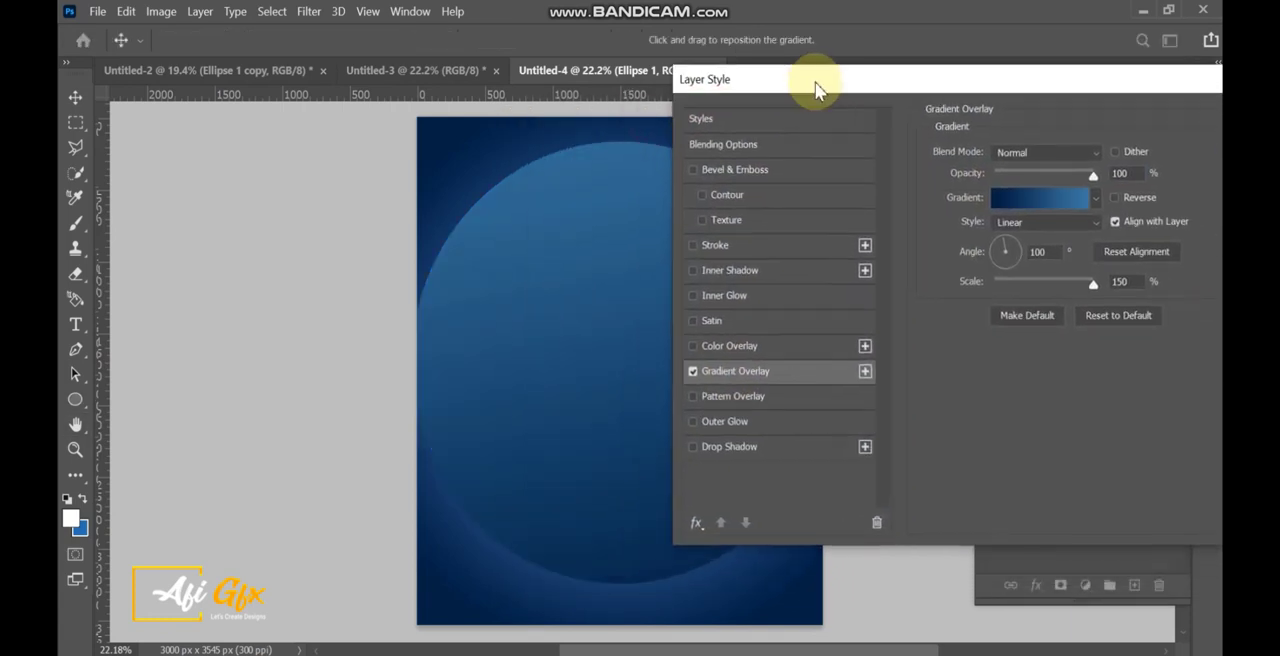
Set the light end stop of the ellipse's overlay gradient to 4384b1 and apply the layer style.
{"action": "left_click", "coordinate": [1050, 204]}
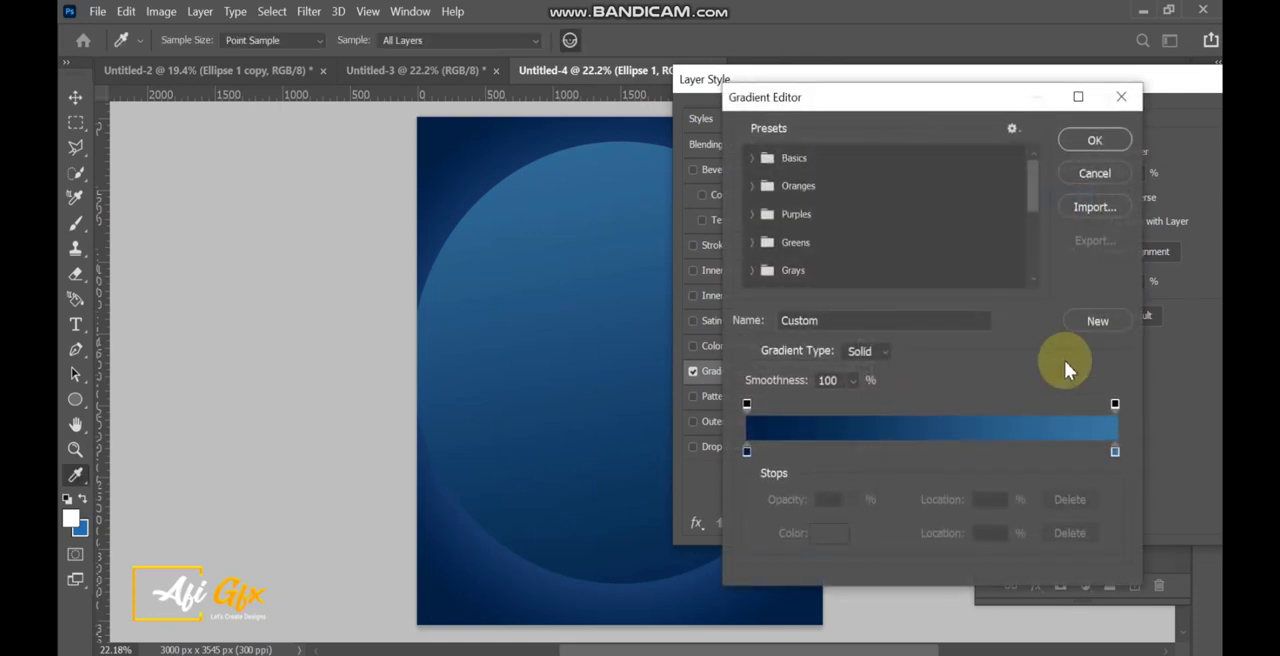
{"action": "double_click", "coordinate": [1115, 453]}
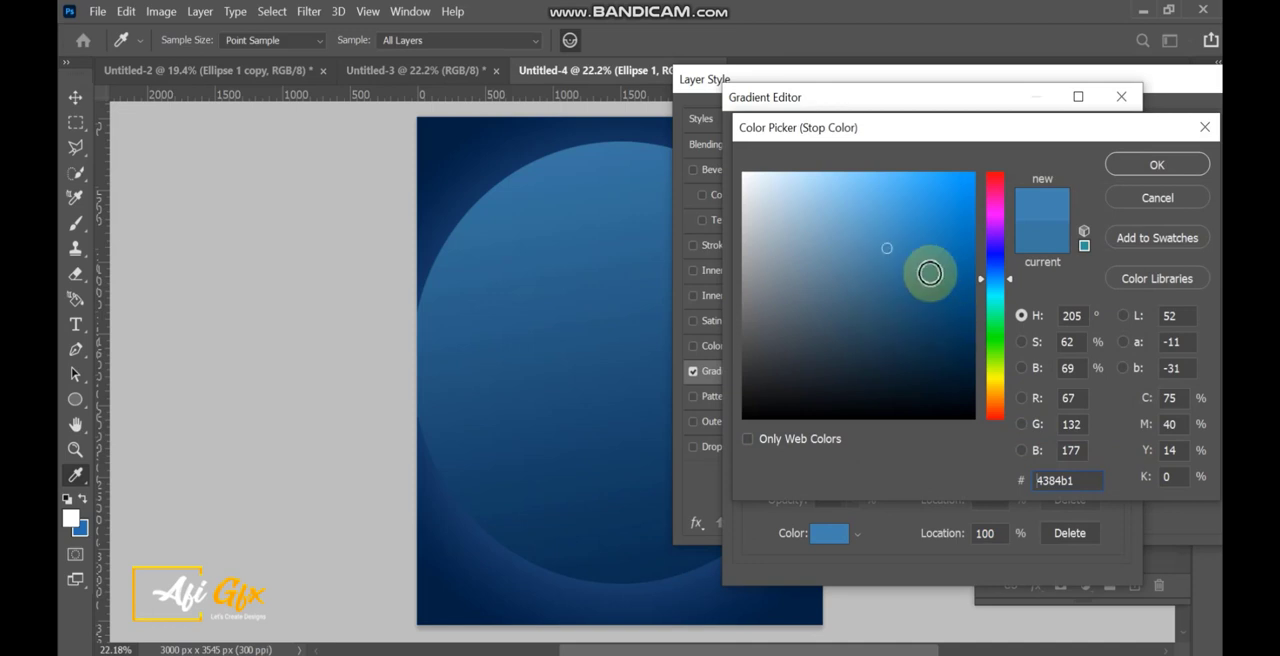
{"action": "left_click_drag", "start_coordinate": [1060, 478], "coordinate": [1077, 487]}
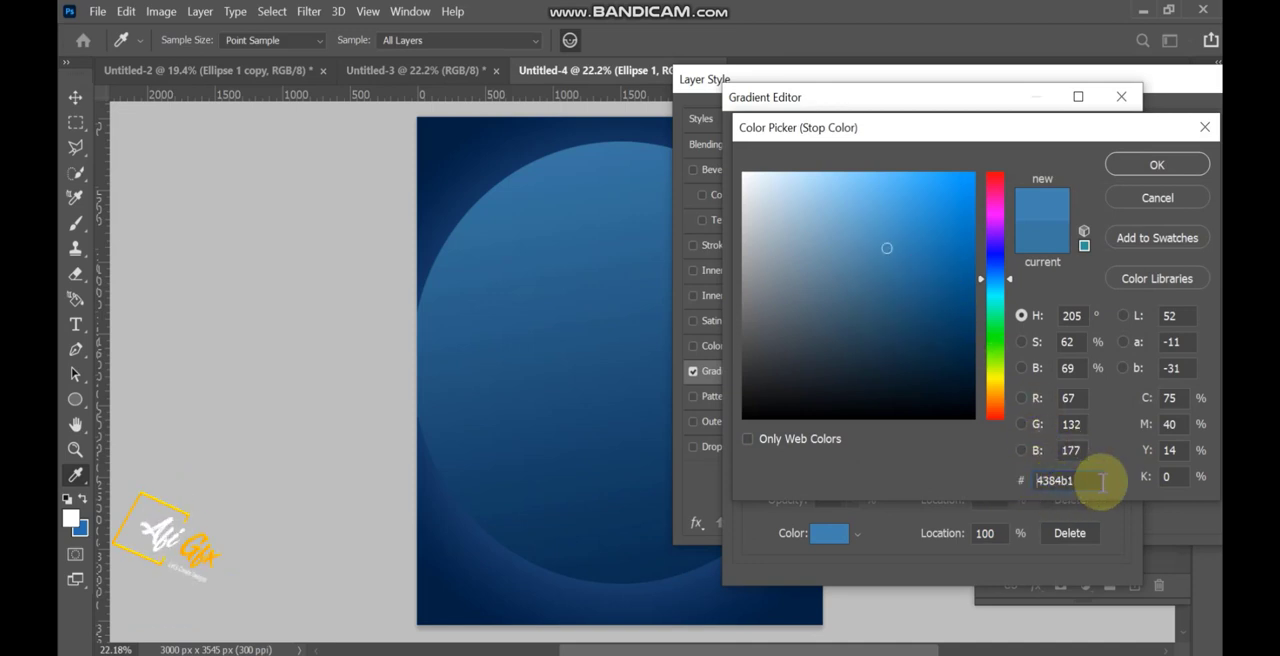
{"action": "left_click", "coordinate": [1150, 165]}
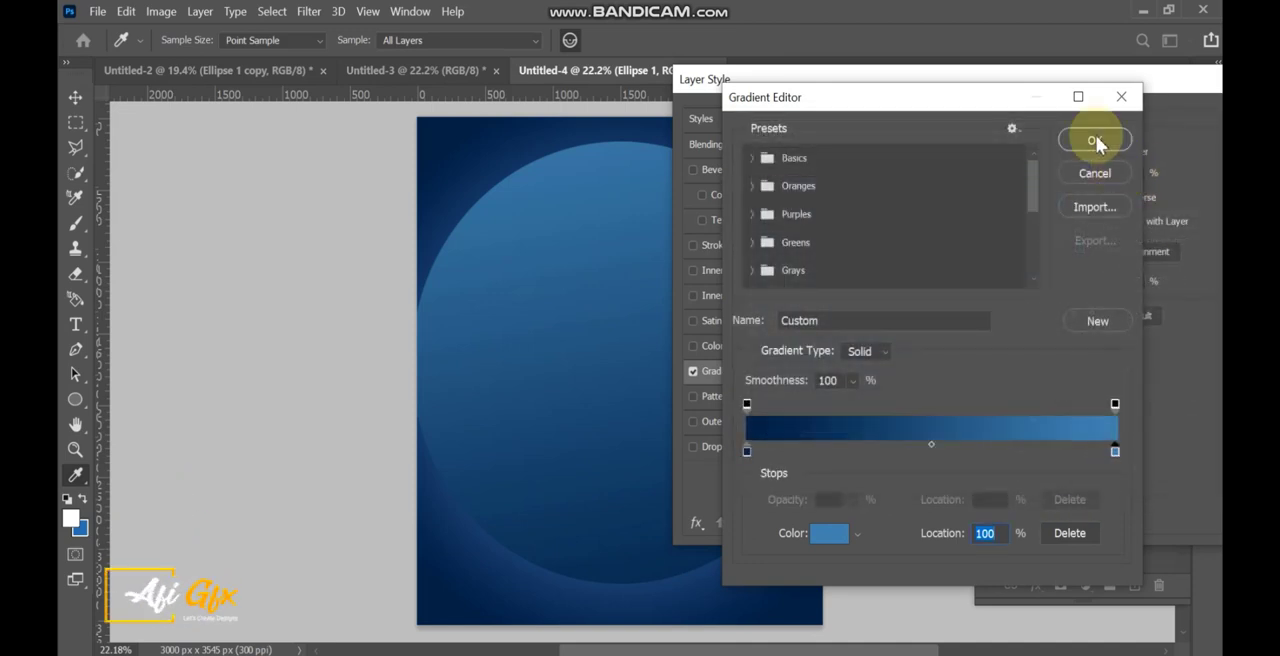
{"action": "left_click", "coordinate": [1096, 140]}
{"action": "left_click_drag", "start_coordinate": [1172, 96], "coordinate": [1100, 114]}
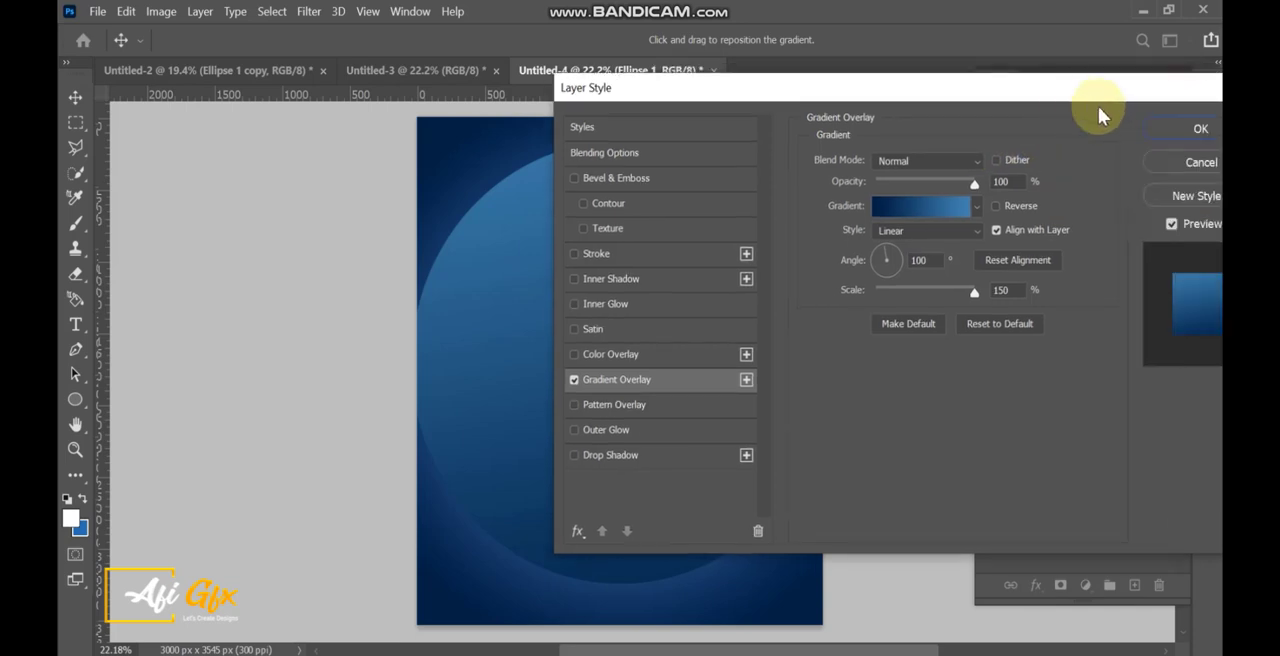
{"action": "left_click", "coordinate": [1182, 124]}
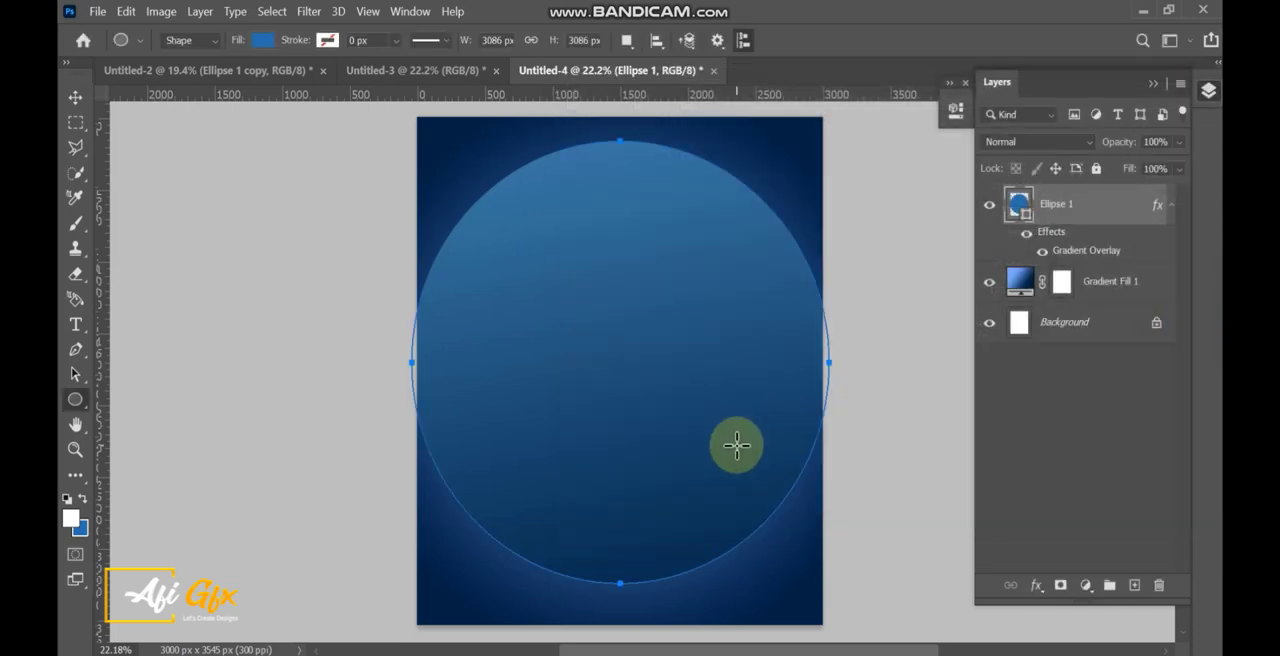
Enlarge the ellipse to about 118% and move it up so its lower arc crosses the lower part of the canvas, centred horizontally.
{"action": "left_click", "coordinate": [74, 100]}
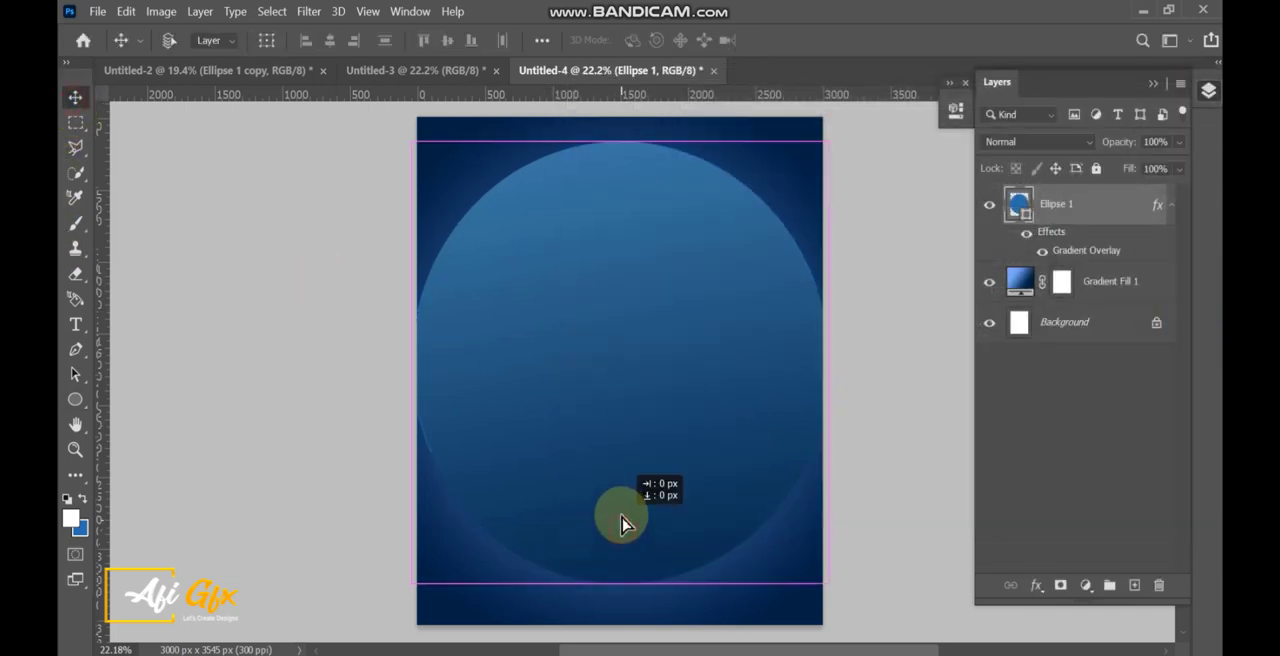
{"action": "left_click_drag", "start_coordinate": [621, 517], "coordinate": [622, 507]}
{"action": "key", "text": "ctrl+t"}
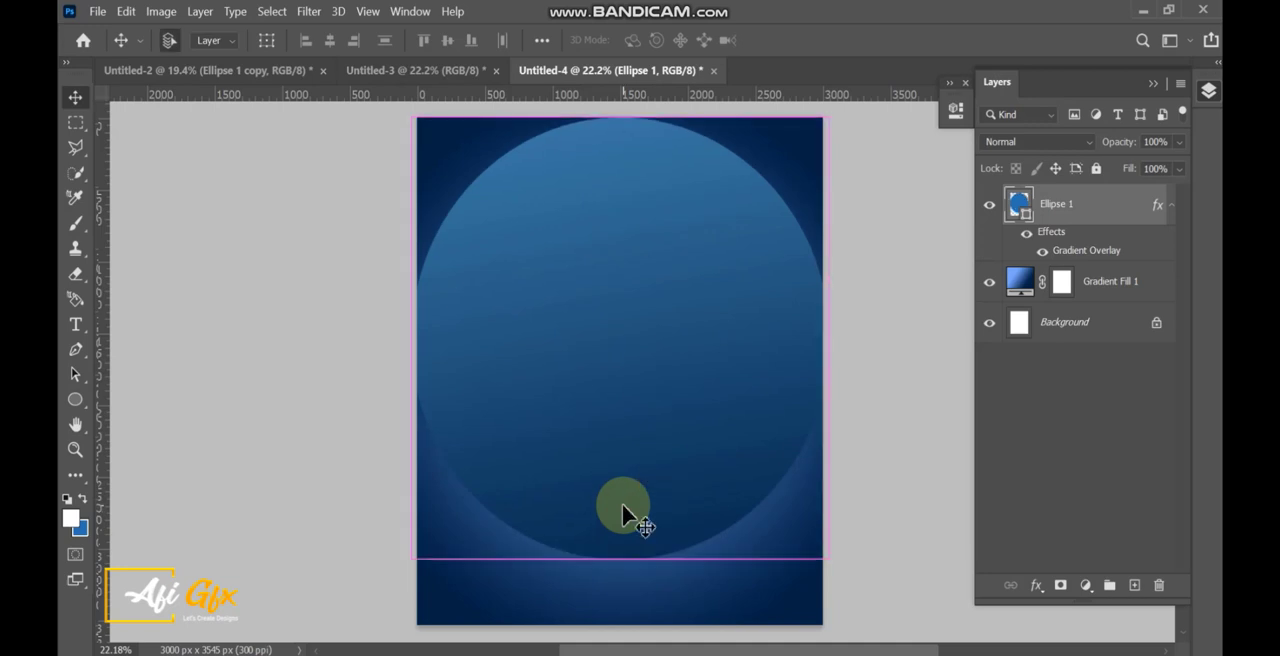
{"action": "left_click_drag", "start_coordinate": [829, 344], "coordinate": [906, 340]}
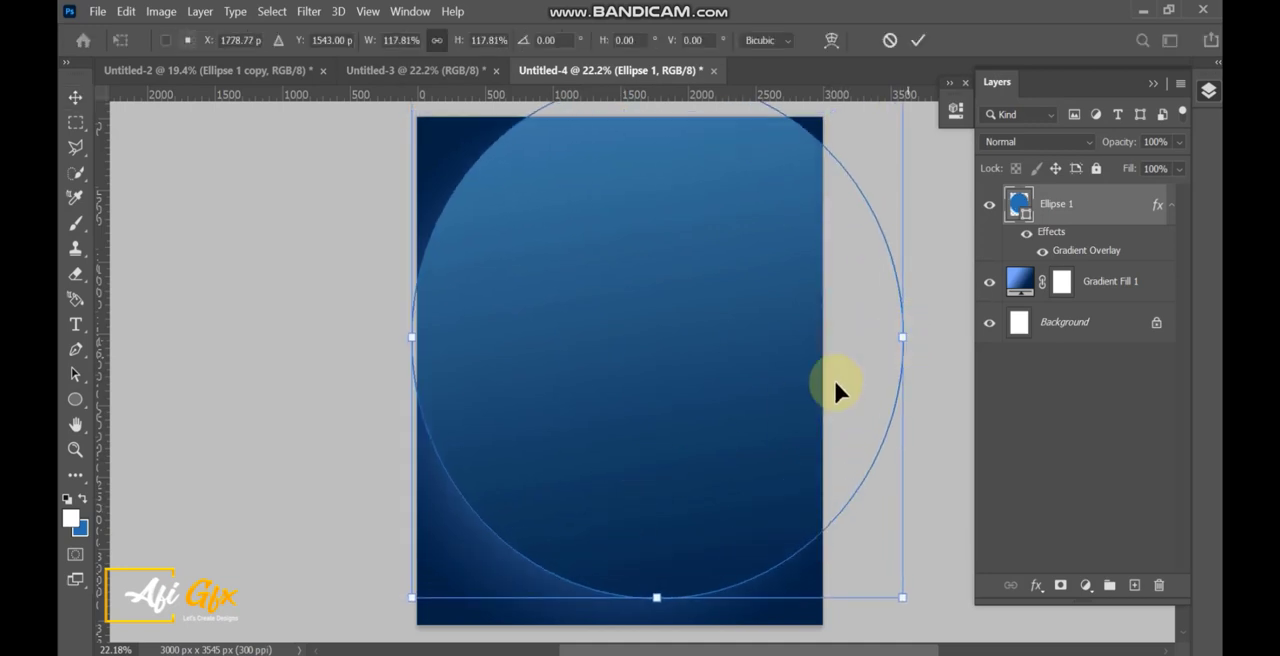
{"action": "left_click_drag", "start_coordinate": [837, 391], "coordinate": [791, 315]}
{"action": "double_click", "coordinate": [781, 353]}
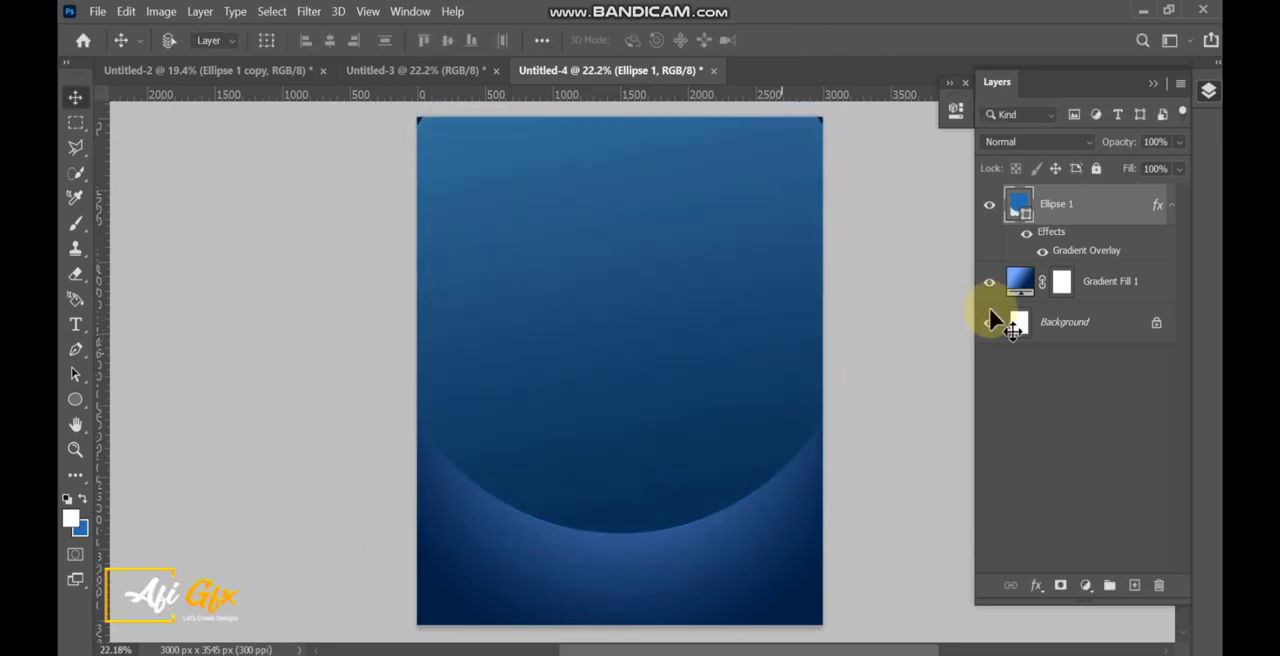
Add a layer mask to the ellipse layer and erase the ellipse's upper area on it with the Eraser.
{"action": "left_click", "coordinate": [75, 274]}
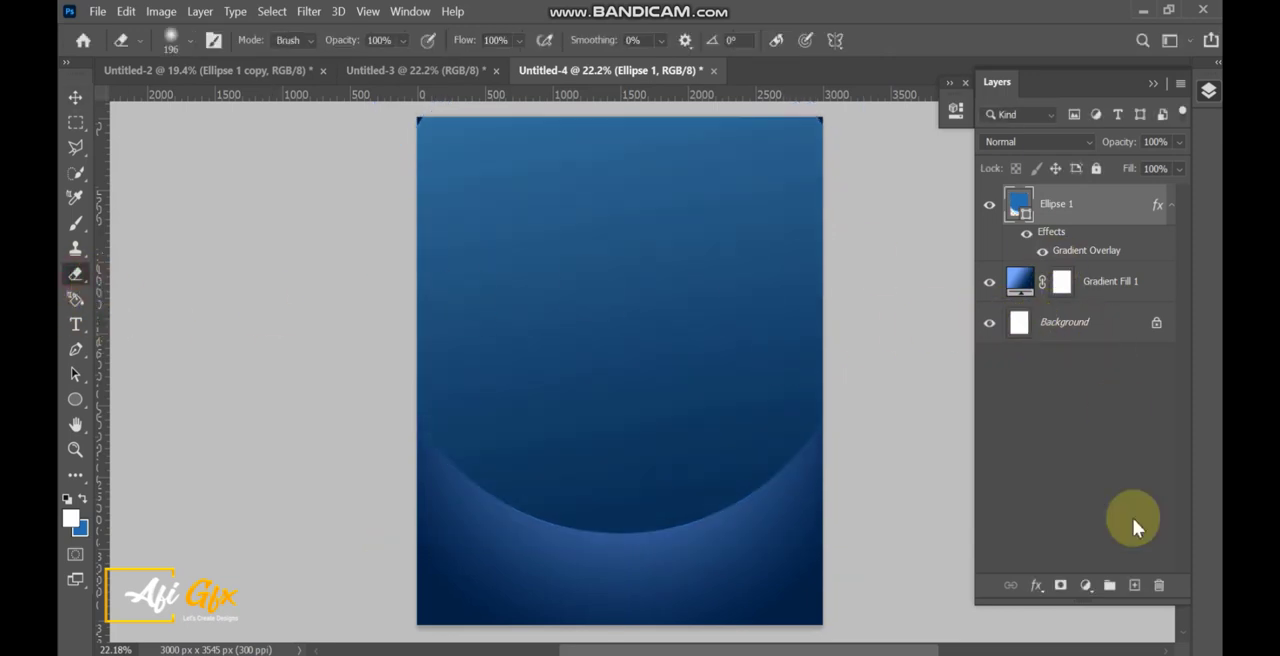
{"action": "left_click", "coordinate": [1061, 587]}
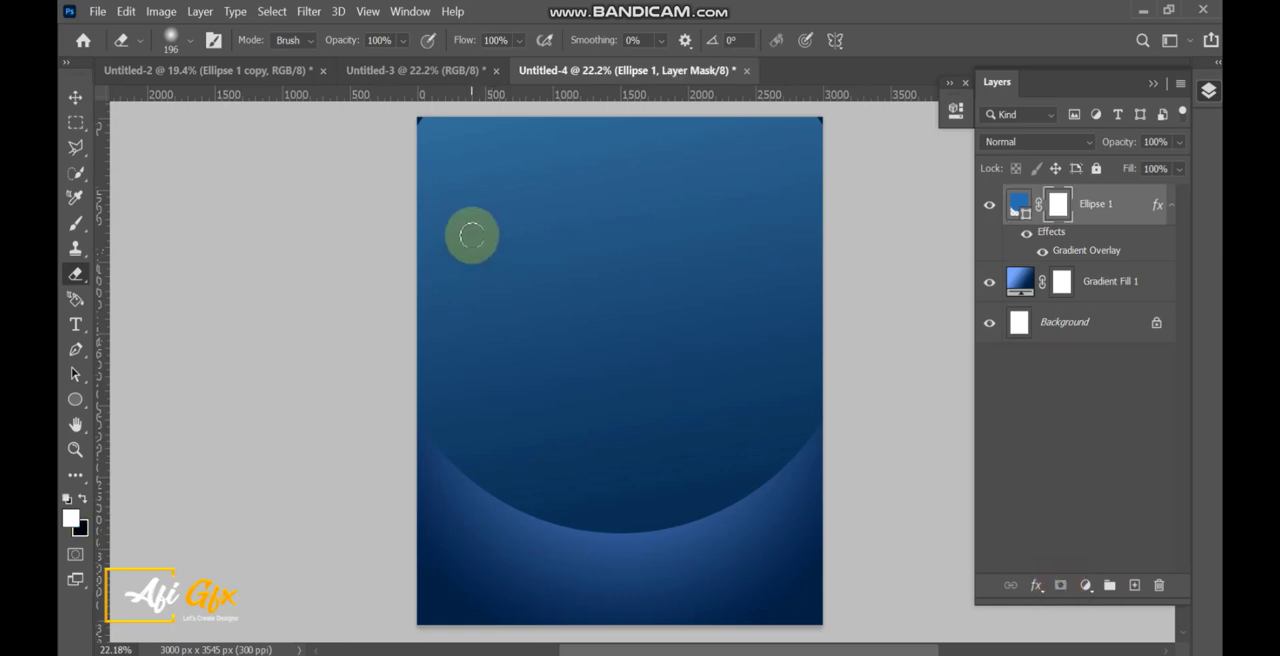
{"action": "left_click_drag", "start_coordinate": [418, 253], "coordinate": [546, 256]}
{"action": "left_click_drag", "start_coordinate": [386, 166], "coordinate": [861, 170]}
{"action": "left_click_drag", "start_coordinate": [680, 237], "coordinate": [800, 240]}
{"action": "left_click_drag", "start_coordinate": [661, 277], "coordinate": [611, 354]}
Fade out the ellipse's upper middle on its mask with a soft 2053 px eraser to reveal the radial glow.
{"action": "key", "text": "x"}
{"action": "left_click", "coordinate": [518, 294]}
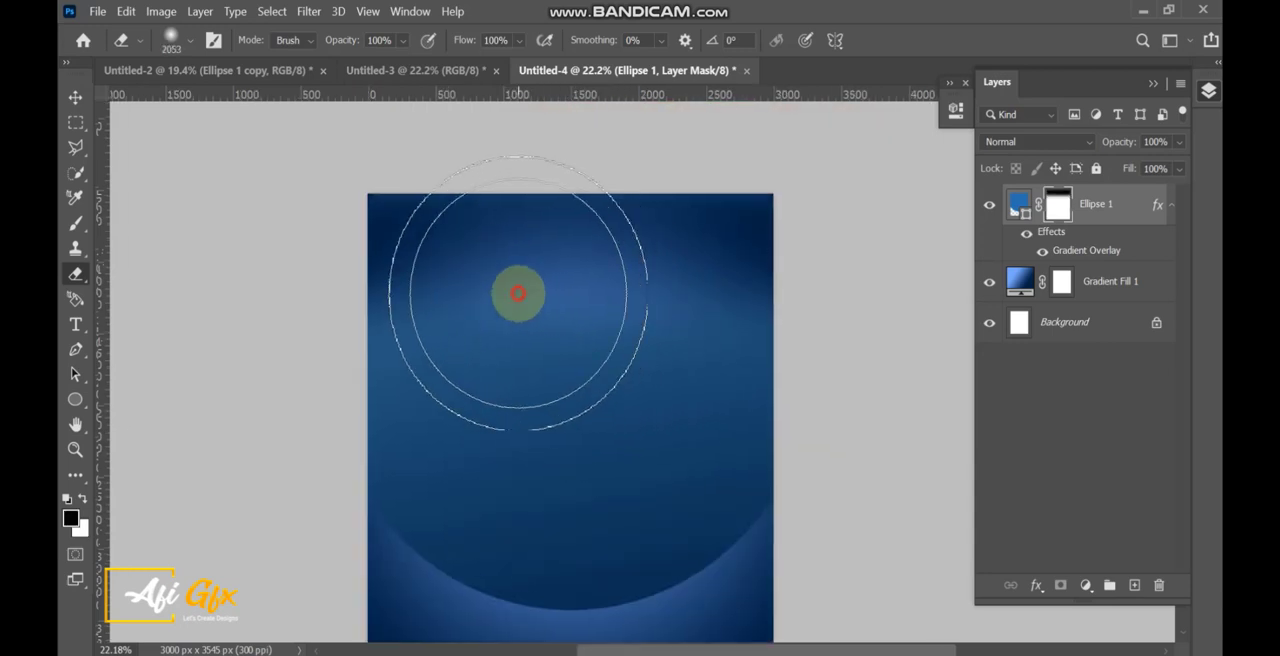
{"action": "key", "text": "x"}
{"action": "left_click", "coordinate": [405, 294]}
{"action": "mouse_move", "coordinate": [484, 301]}
{"action": "left_mouse_down"}
{"action": "mouse_move", "coordinate": [733, 295]}
{"action": "mouse_move", "coordinate": [594, 289]}
{"action": "left_mouse_up"}
{"action": "scroll", "coordinate": [594, 289], "scroll_direction": "down", "scroll_amount": 1}
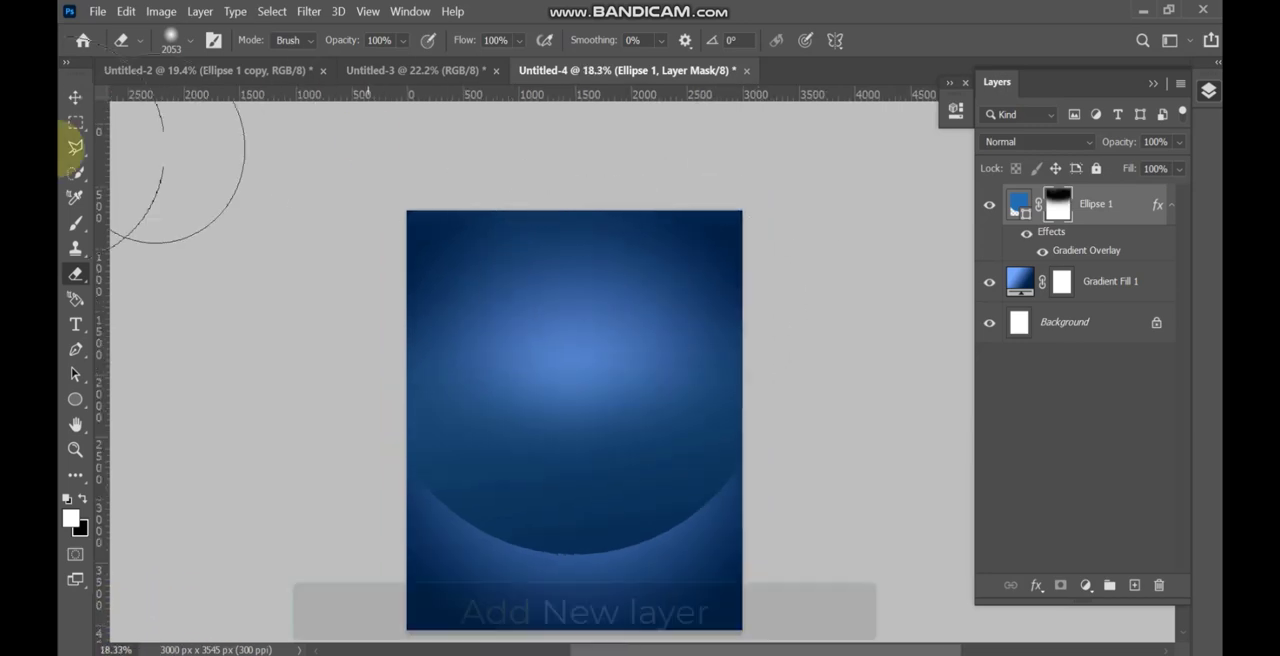
{"action": "left_click", "coordinate": [74, 96]}
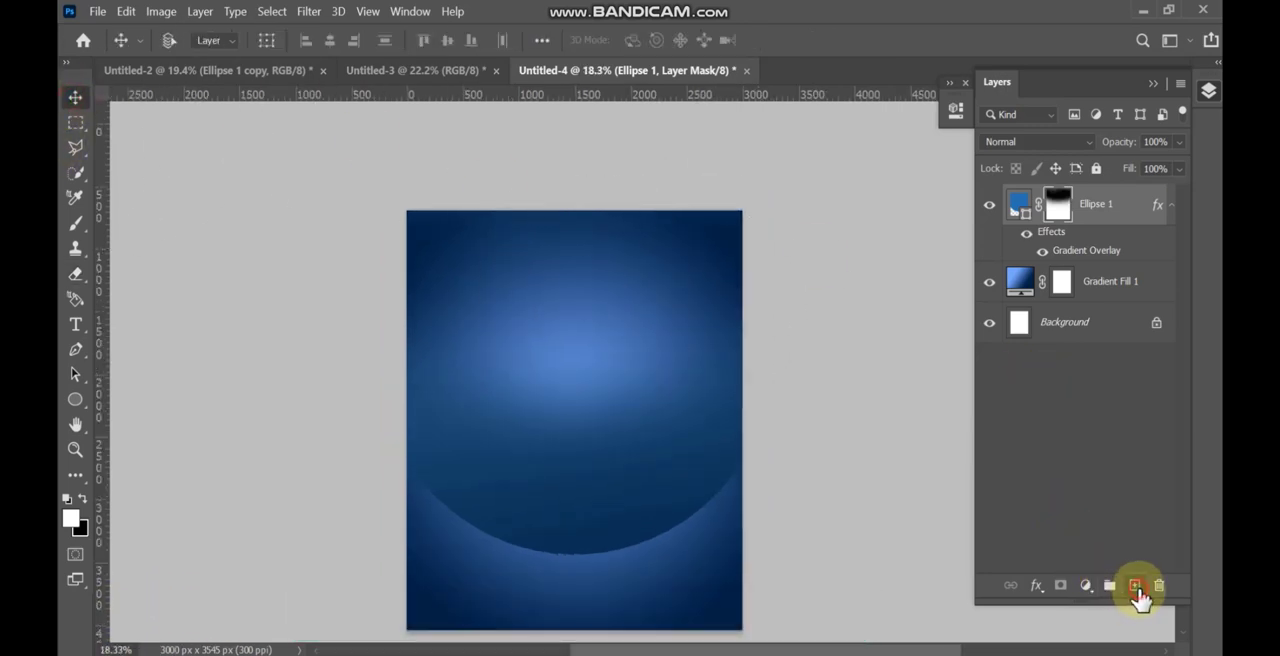
Add a new layer above the ellipse and paint a white glow over the canvas centre with a soft 2681 px brush.
{"action": "left_click", "coordinate": [1136, 588]}
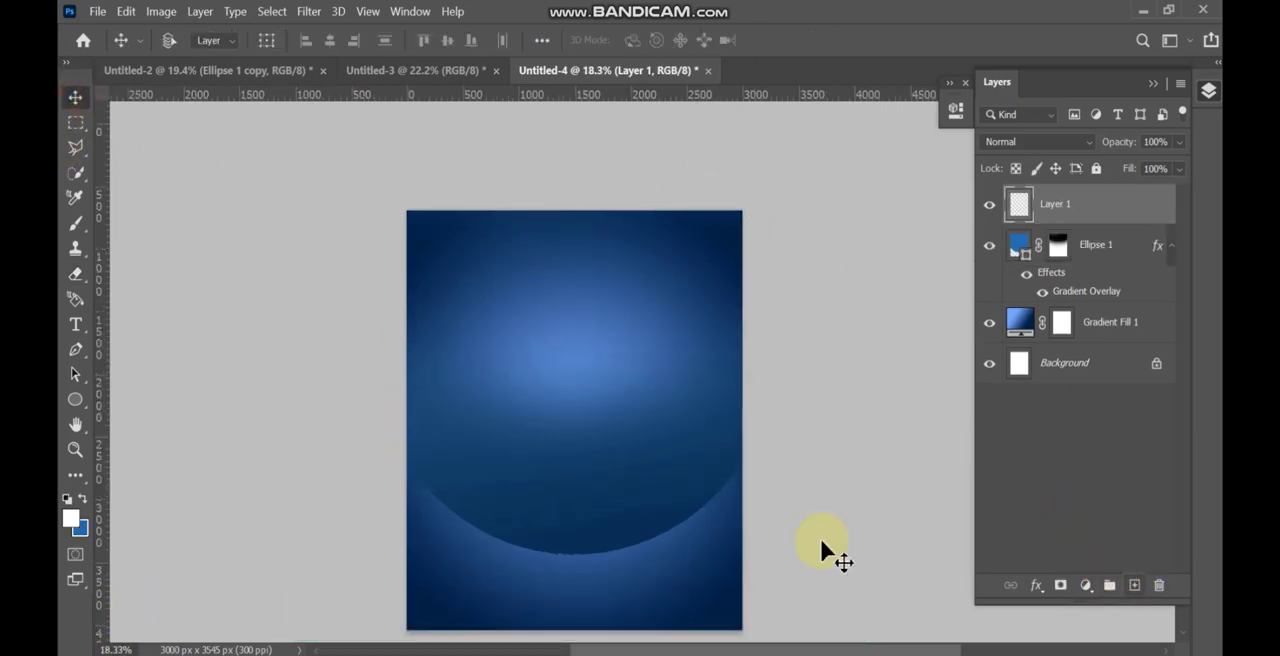
{"action": "left_click", "coordinate": [76, 225]}
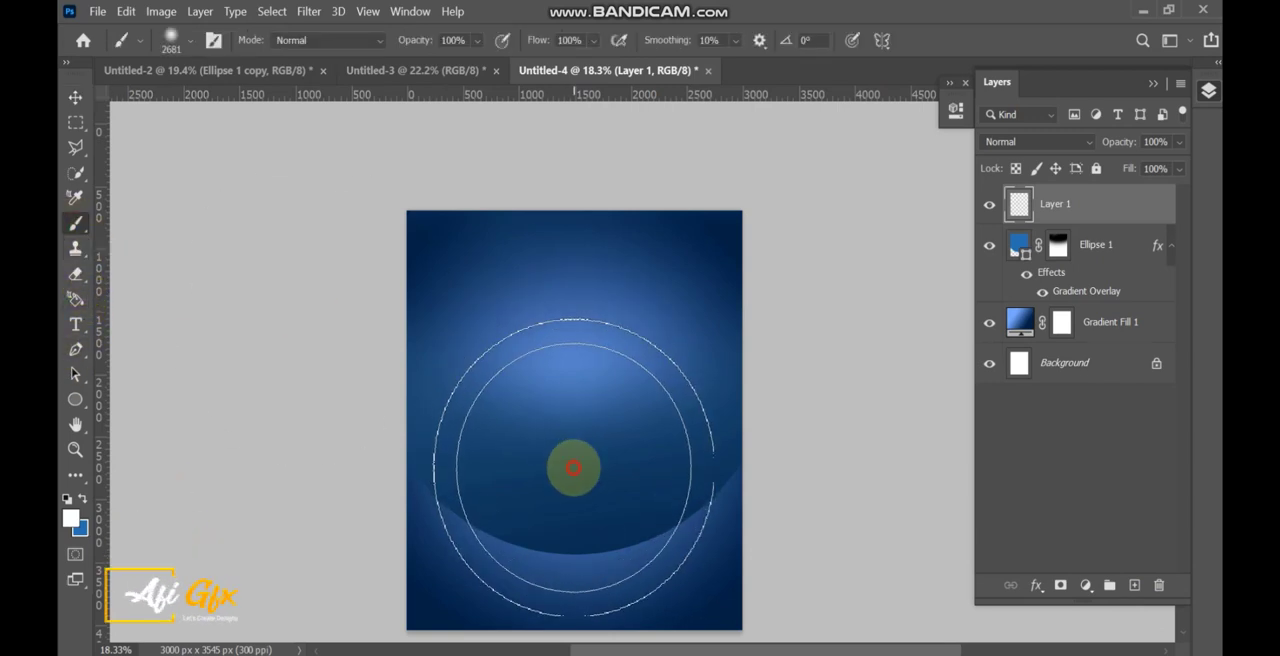
{"action": "left_click", "coordinate": [573, 467]}
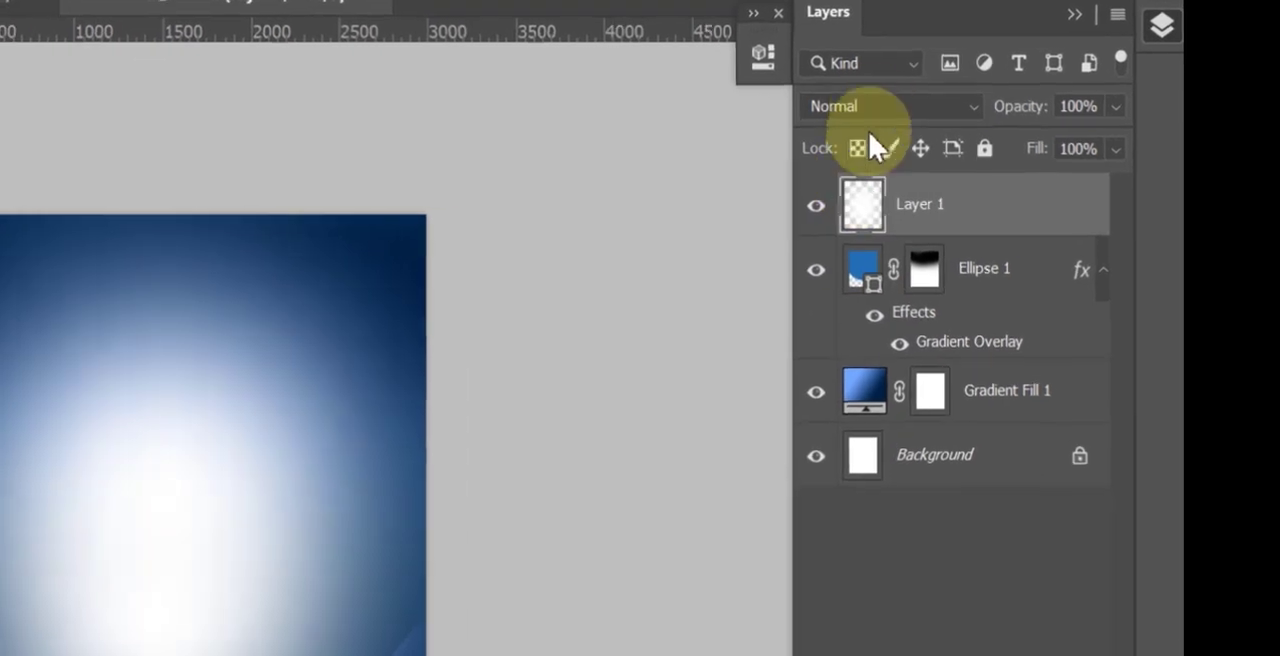
Set the white glow layer's blend mode to Overlay and its opacity to 66%.
{"action": "left_click", "coordinate": [1030, 141]}
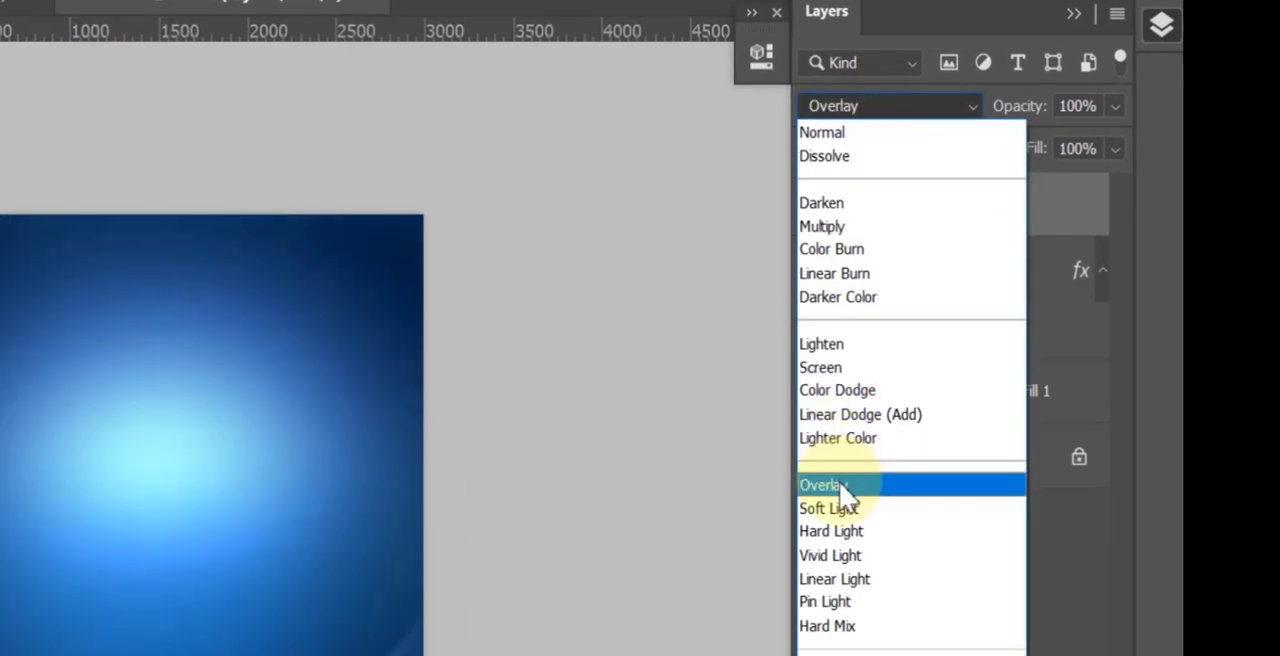
{"action": "left_click", "coordinate": [840, 487]}
{"action": "left_click", "coordinate": [1113, 106]}
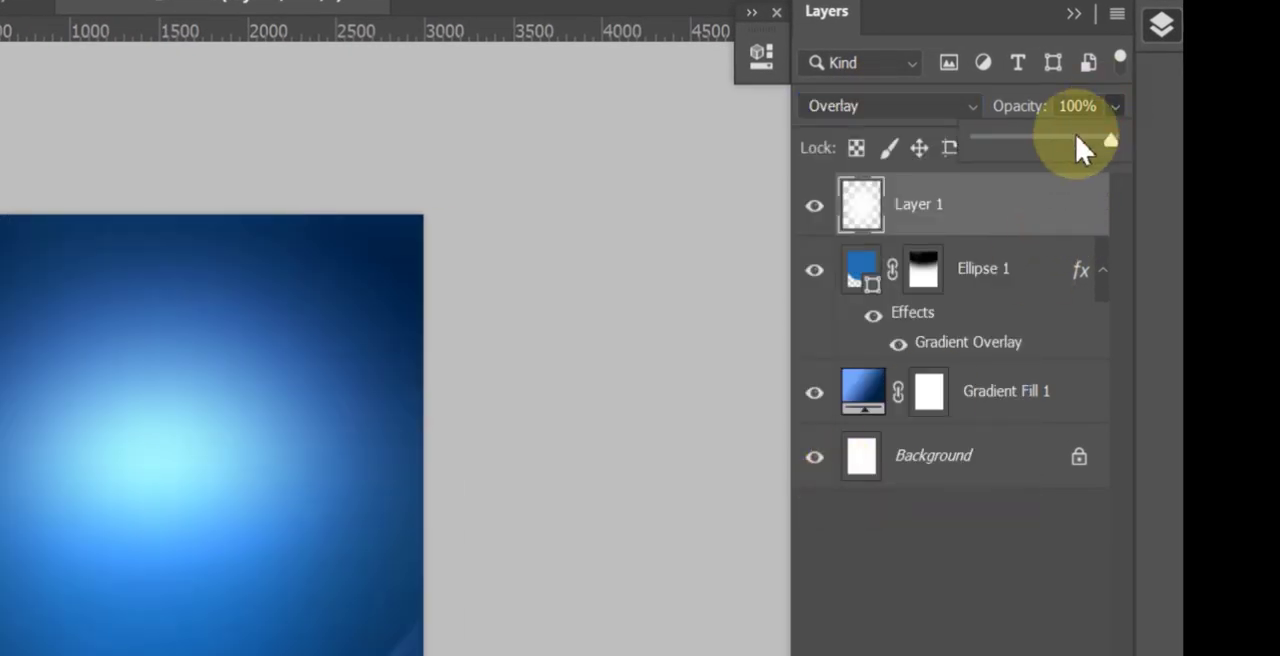
{"action": "left_click", "coordinate": [1069, 138]}
{"action": "left_click_drag", "start_coordinate": [1070, 138], "coordinate": [1067, 139]}
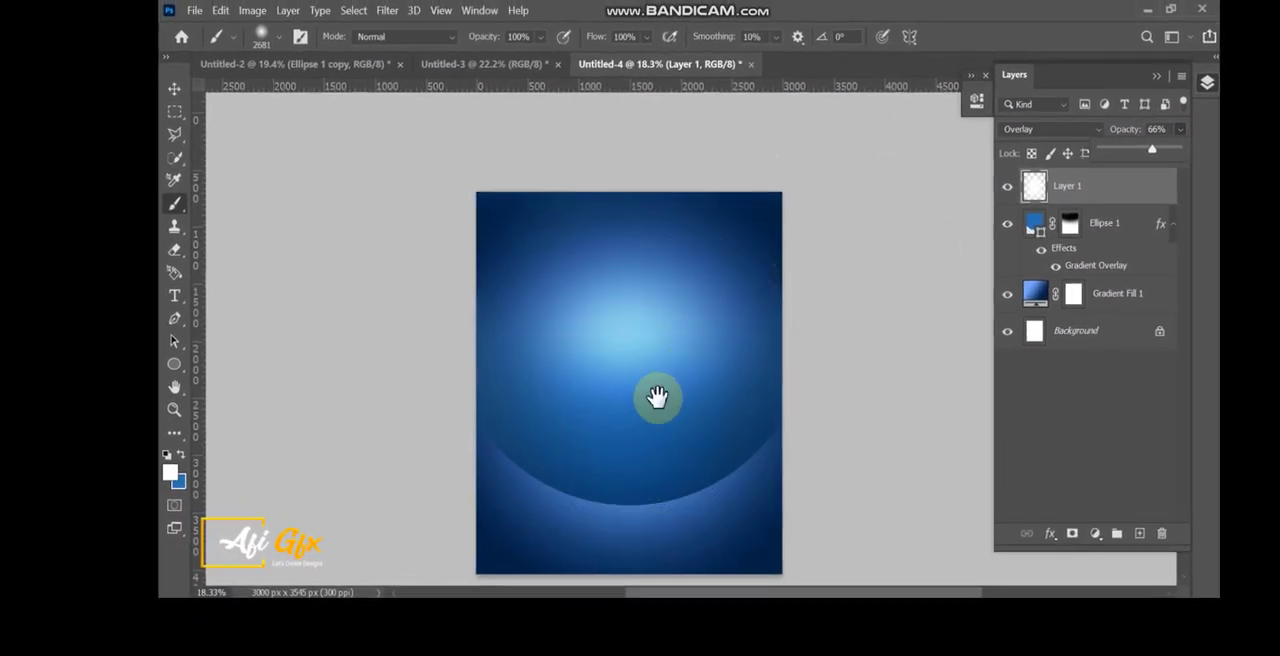
{"action": "left_click_drag", "start_coordinate": [657, 397], "coordinate": [657, 360]}
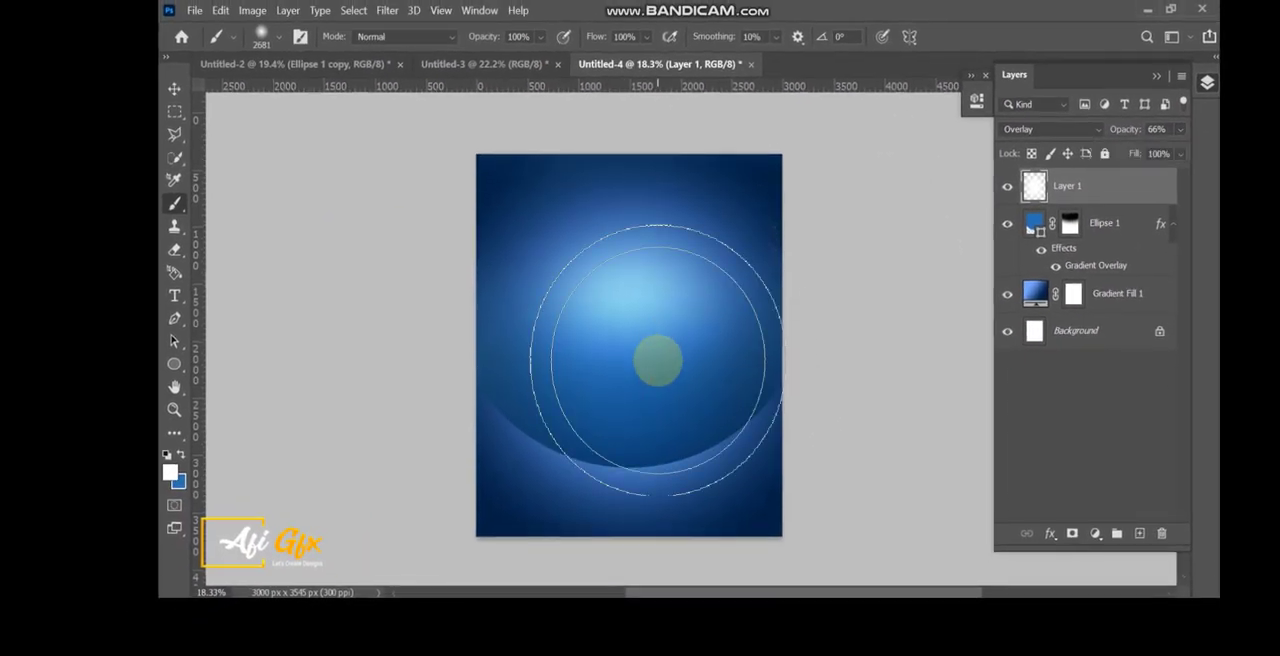
{"action": "scroll", "coordinate": [657, 360], "scroll_direction": "up", "scroll_amount": 1}
Place the pngegg (6) shampoo bottle image and scale it down, centred horizontally with its base just below the ellipse's lower arc.
{"action": "left_click", "coordinate": [175, 90]}
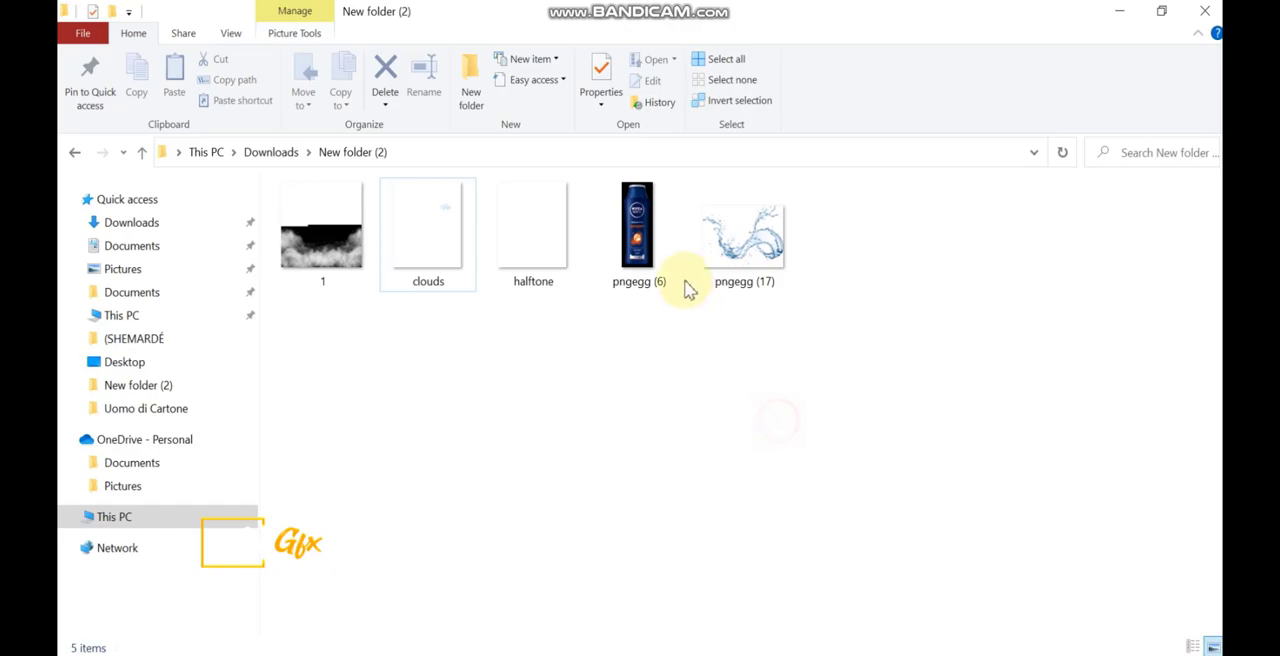
{"action": "left_click_drag", "start_coordinate": [688, 288], "coordinate": [589, 469]}
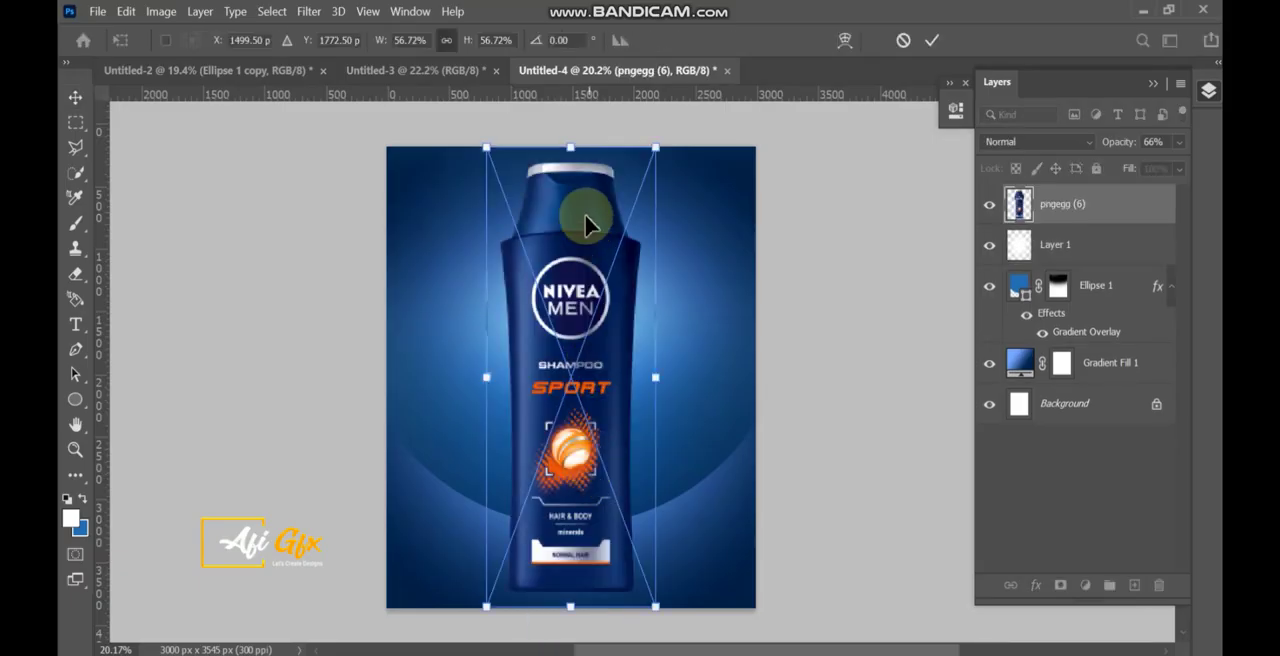
{"action": "left_click_drag", "start_coordinate": [574, 150], "coordinate": [579, 312]}
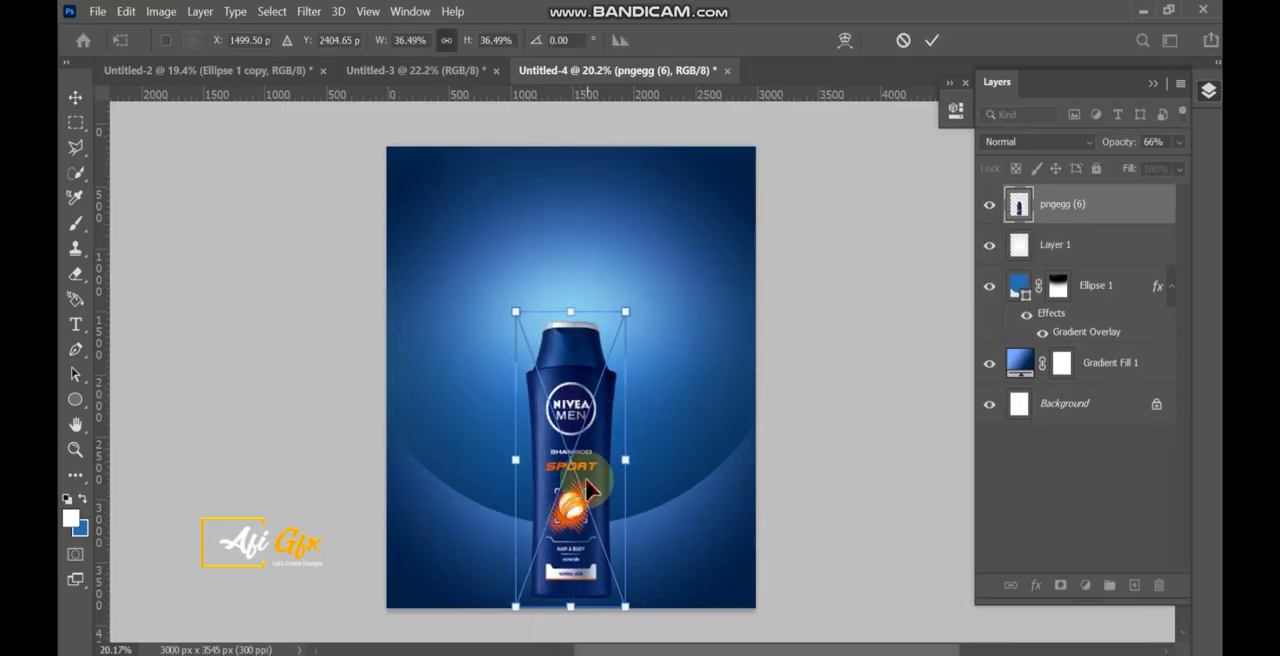
{"action": "left_click_drag", "start_coordinate": [586, 487], "coordinate": [585, 442]}
{"action": "left_click_drag", "start_coordinate": [570, 265], "coordinate": [574, 248]}
{"action": "left_click_drag", "start_coordinate": [575, 412], "coordinate": [575, 412]}
{"action": "left_click", "coordinate": [654, 559]}
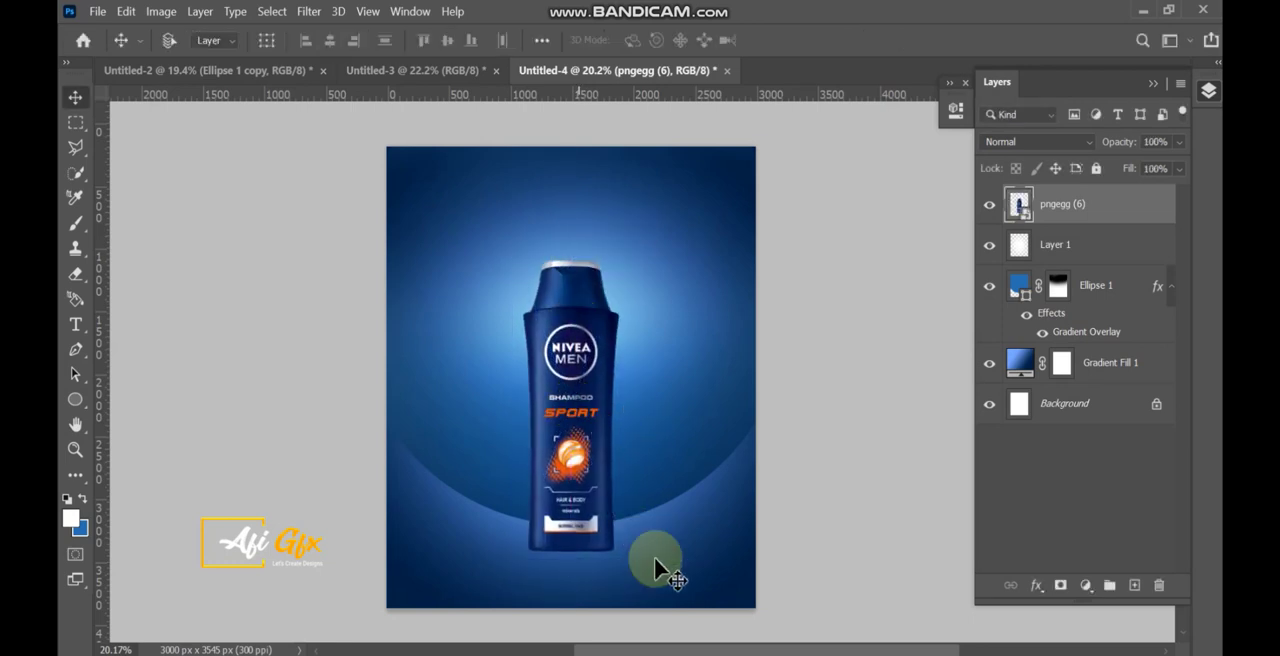
Place the clouds image from the New folder (2) folder into the poster, scaled to about 80%.
{"action": "key", "text": "alt+Tab"}
{"action": "left_click", "coordinate": [754, 533]}
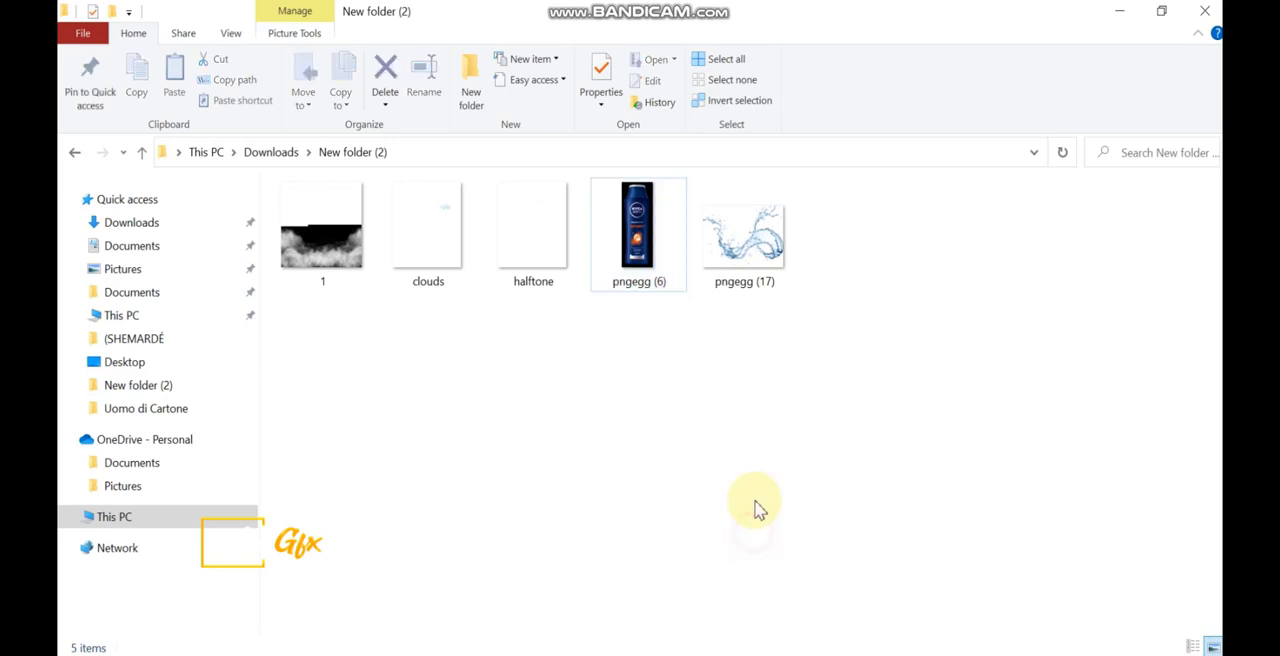
{"action": "left_click_drag", "start_coordinate": [450, 245], "coordinate": [586, 445]}
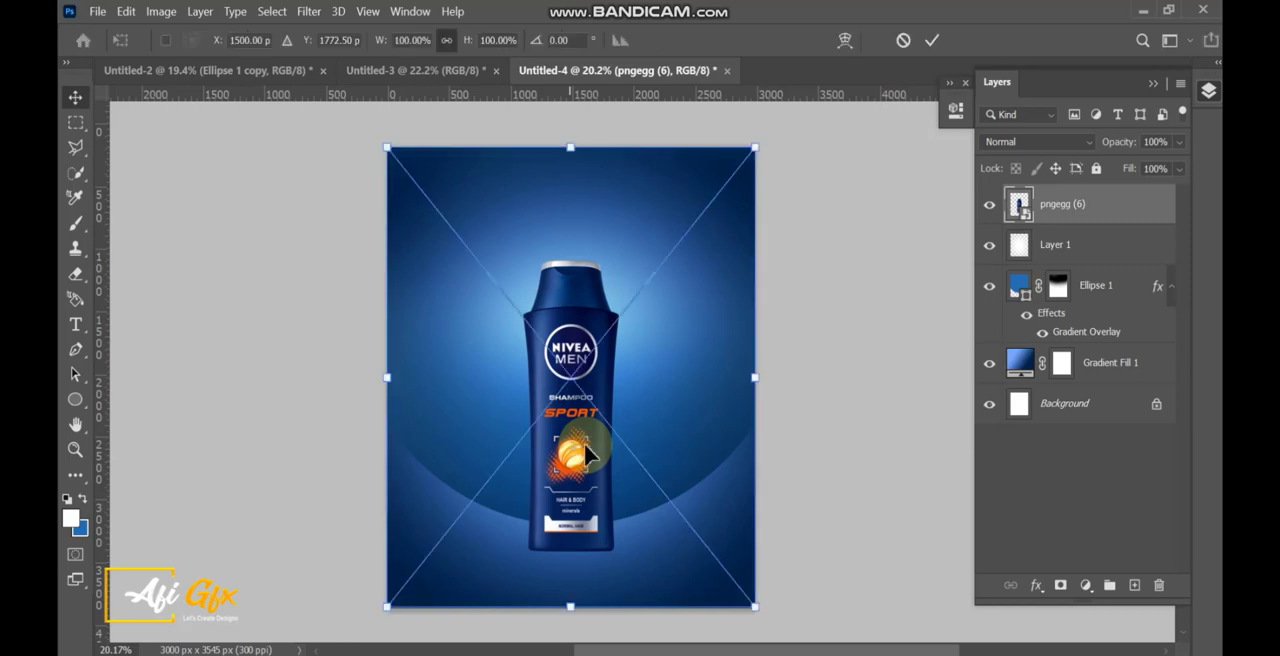
{"action": "left_click_drag", "start_coordinate": [727, 385], "coordinate": [682, 378]}
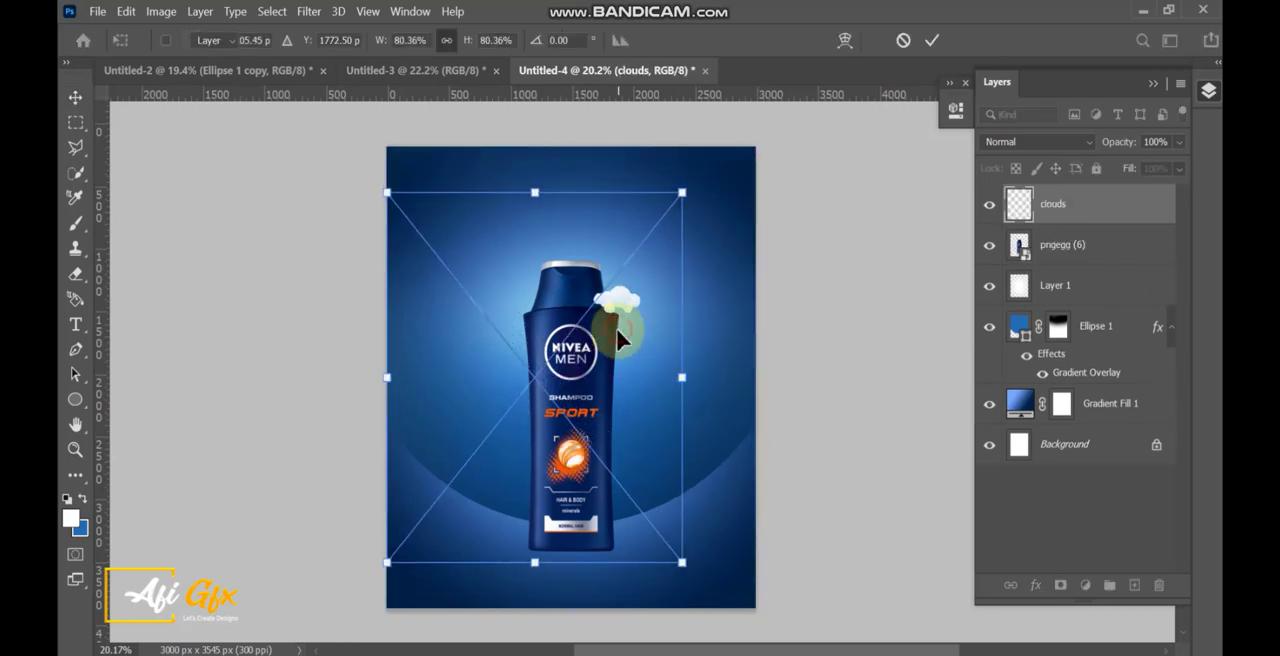
{"action": "key", "text": "Return"}
Position the cloud right of the bottle and add two copies at about 53% scale, one left of the bottle and one near its cap.
{"action": "left_click_drag", "start_coordinate": [619, 299], "coordinate": [491, 438]}
{"action": "left_click_drag", "start_coordinate": [491, 383], "coordinate": [515, 258]}
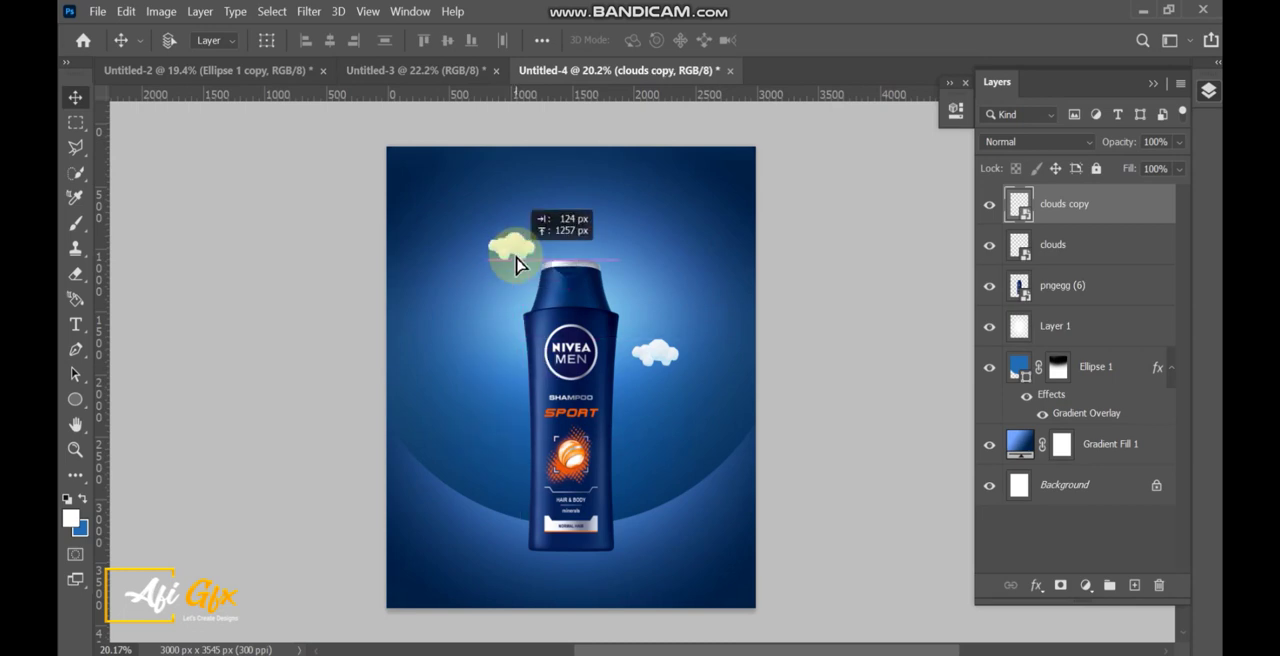
{"action": "key", "text": "ctrl+t"}
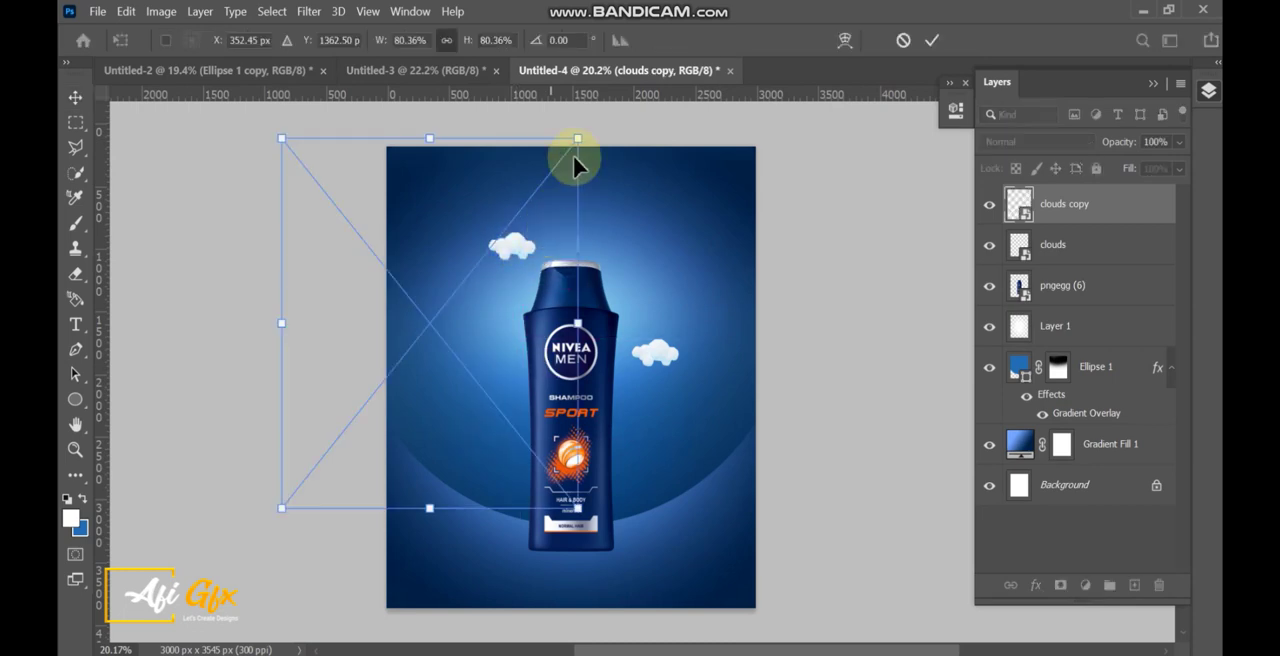
{"action": "left_click_drag", "start_coordinate": [572, 162], "coordinate": [481, 259]}
{"action": "key", "text": "Return"}
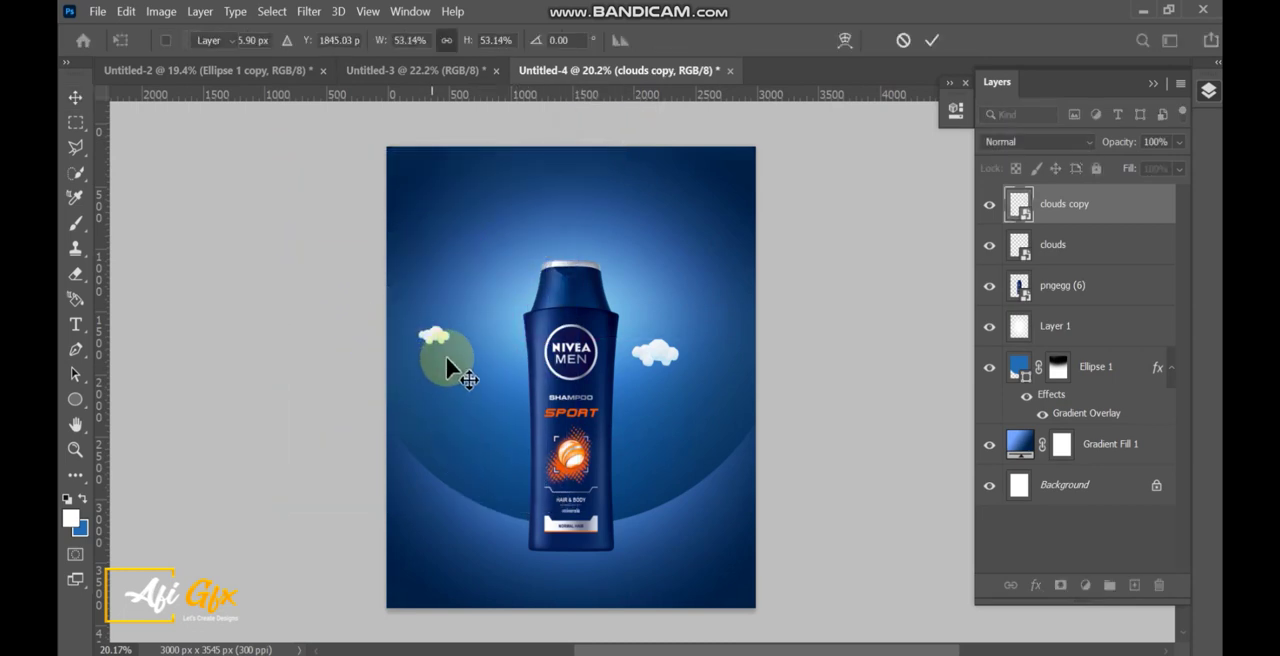
{"action": "mouse_move", "coordinate": [445, 354]}
{"action": "left_mouse_down"}
{"action": "mouse_move", "coordinate": [530, 200]}
{"action": "mouse_move", "coordinate": [527, 277]}
{"action": "mouse_move", "coordinate": [491, 366]}
{"action": "mouse_move", "coordinate": [440, 364]}
{"action": "left_mouse_up"}
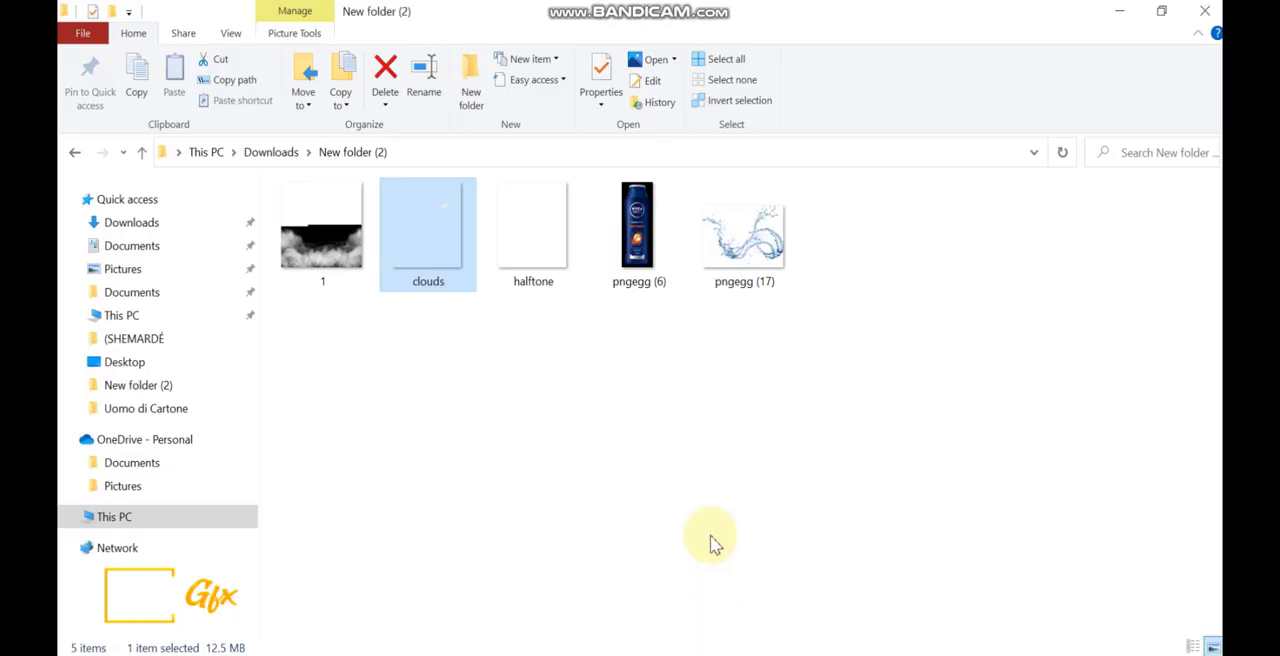
Place the halftone image from the folder at 100% scale, with its dots along the canvas's right edge.
{"action": "left_click", "coordinate": [711, 543]}
{"action": "left_click_drag", "start_coordinate": [545, 285], "coordinate": [609, 402]}
{"action": "left_click_drag", "start_coordinate": [665, 302], "coordinate": [809, 338]}
{"action": "double_click", "coordinate": [748, 323]}
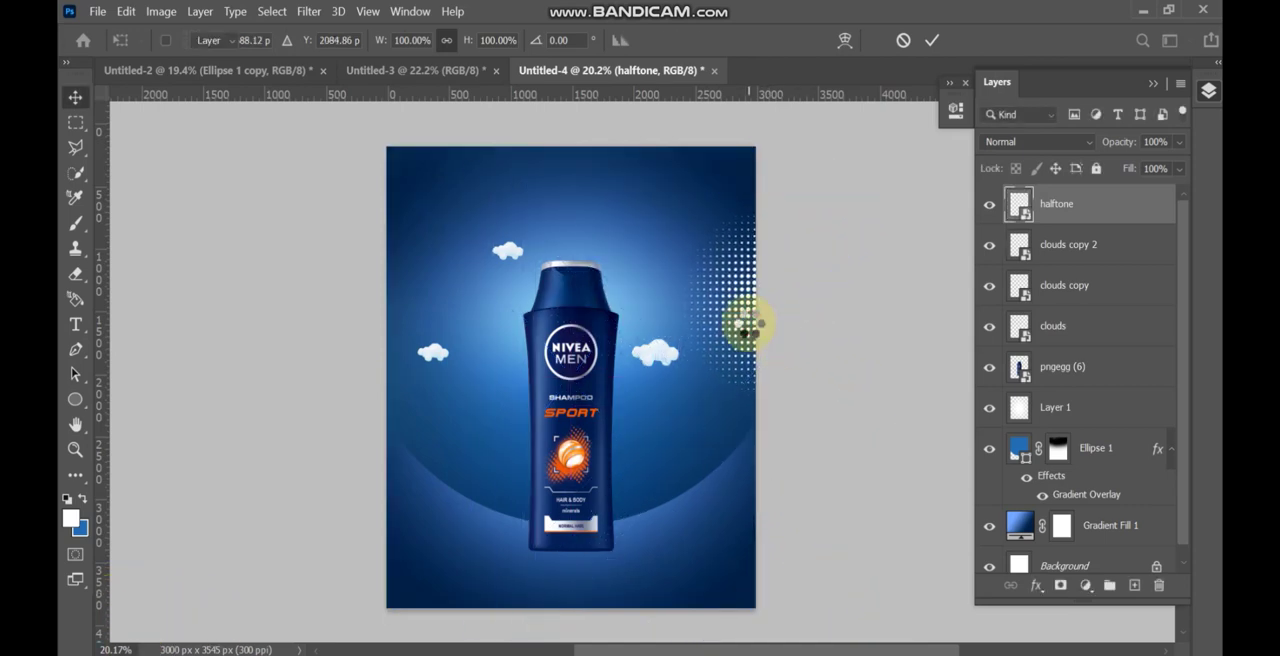
Set the halftone layer's opacity to 21% and place a copy of it along the canvas's left edge.
{"action": "left_click", "coordinate": [1179, 142]}
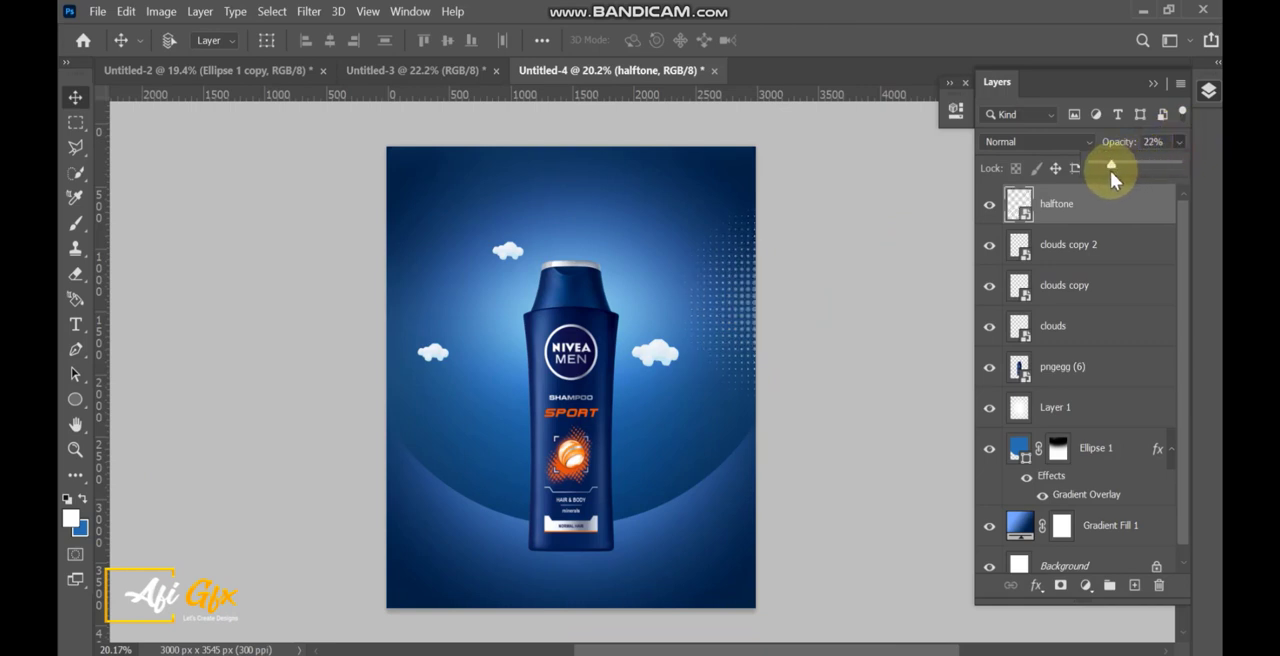
{"action": "left_click_drag", "start_coordinate": [1111, 170], "coordinate": [1110, 170]}
{"action": "left_click_drag", "start_coordinate": [773, 336], "coordinate": [355, 300]}
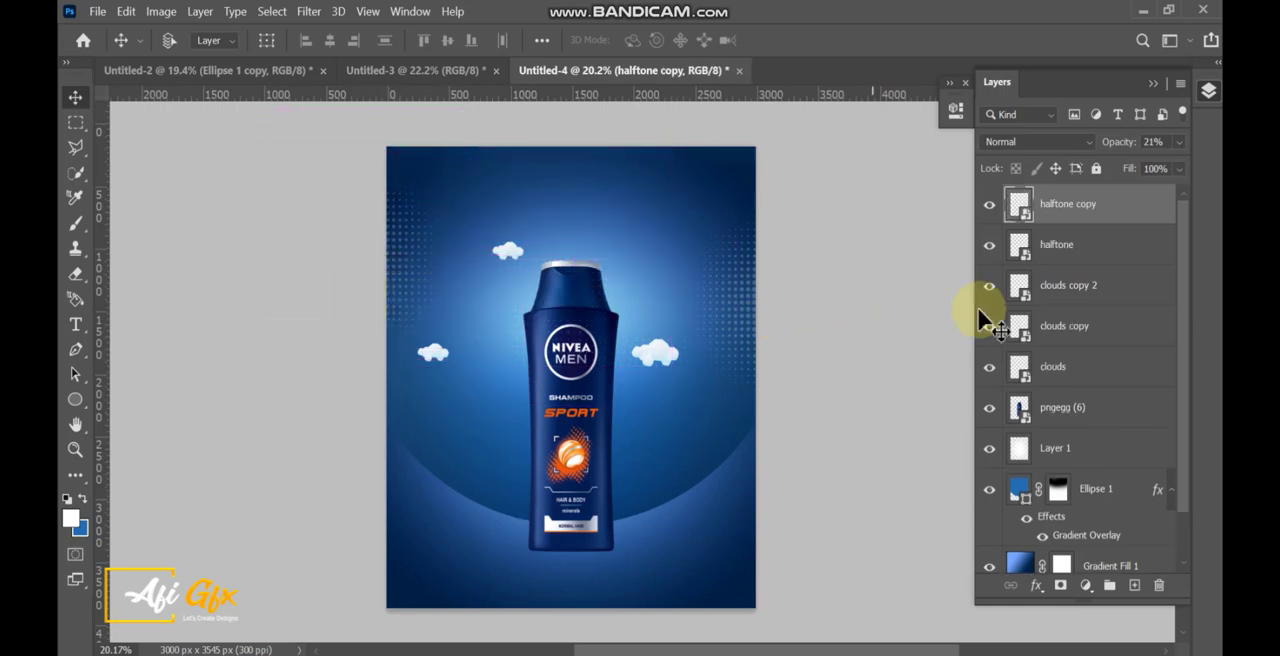
Group the cloud and halftone layers and rename the group Elements.
{"action": "left_click", "coordinate": [1066, 368], "text": "shift"}
{"action": "key", "text": "ctrl+g"}
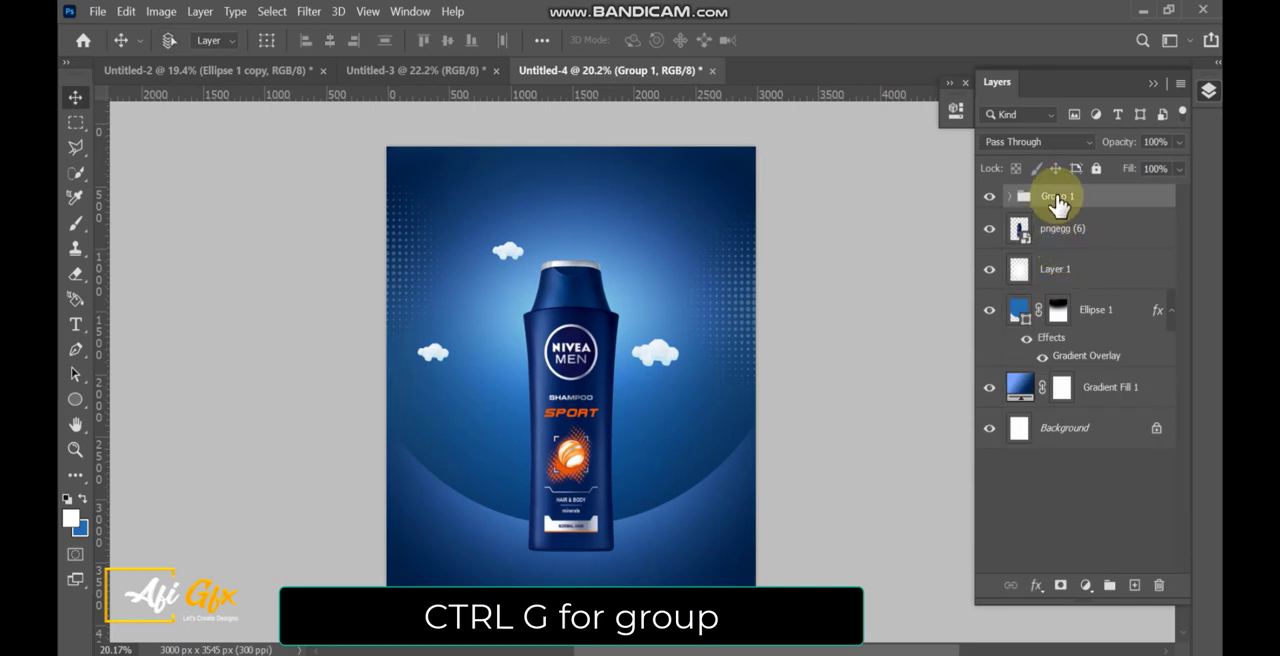
{"action": "double_click", "coordinate": [1057, 196]}
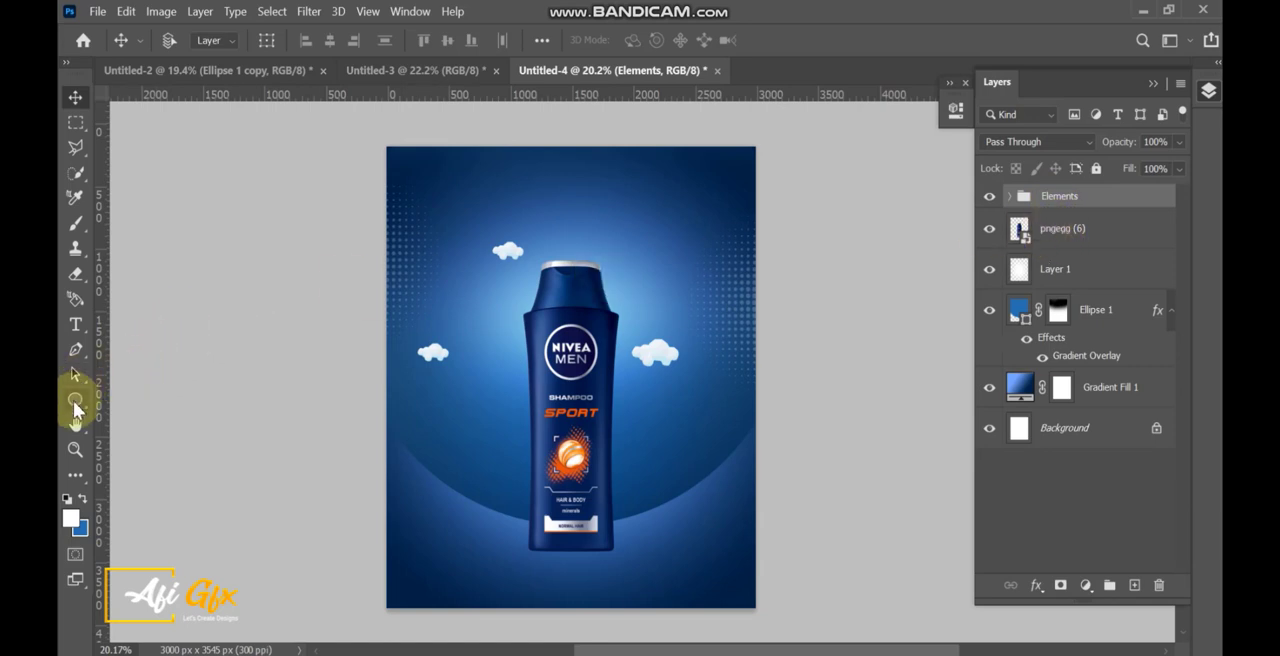
Place the pngegg (17) water splash above the bottle layer, scaled to about 63% and centred around the bottle's base.
{"action": "left_click", "coordinate": [1082, 247]}
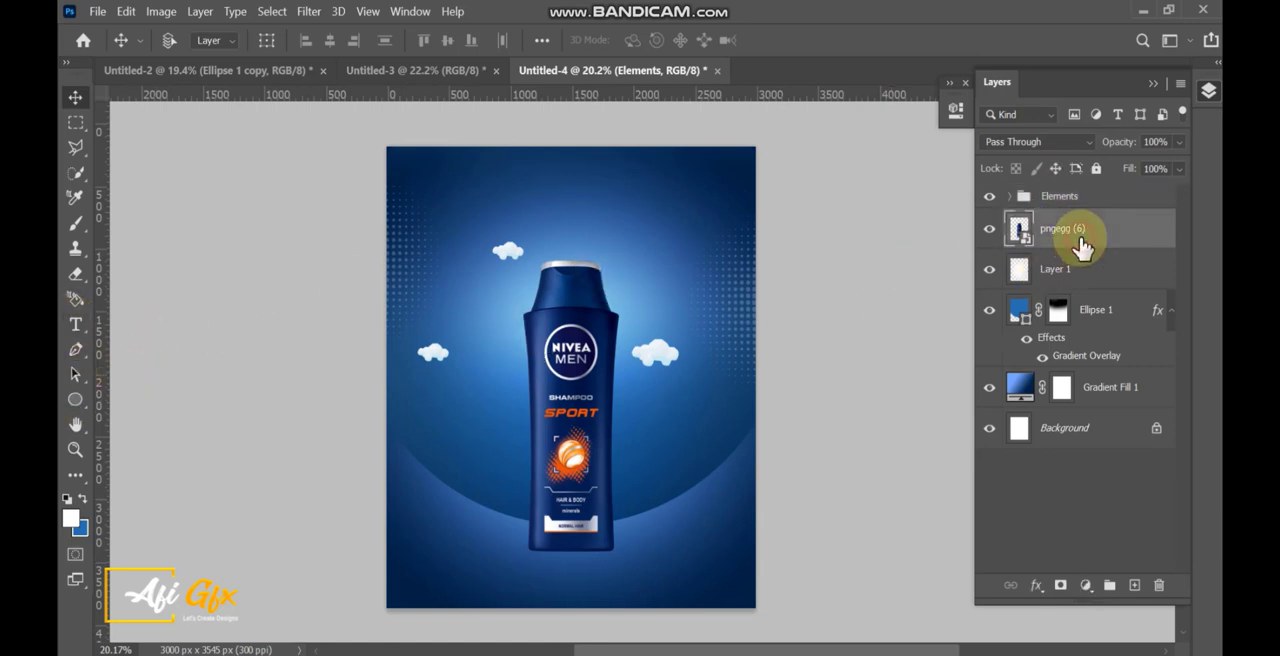
{"action": "left_click", "coordinate": [742, 654]}
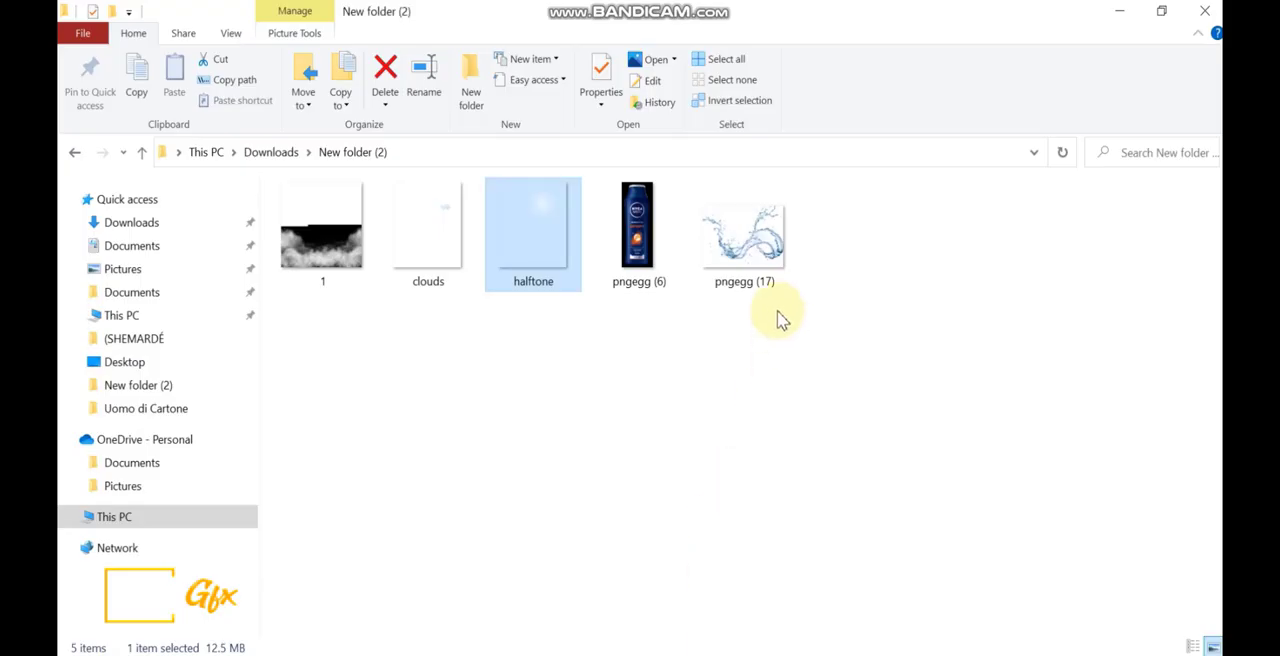
{"action": "left_click_drag", "start_coordinate": [762, 262], "coordinate": [592, 518]}
{"action": "left_click_drag", "start_coordinate": [570, 236], "coordinate": [577, 322]}
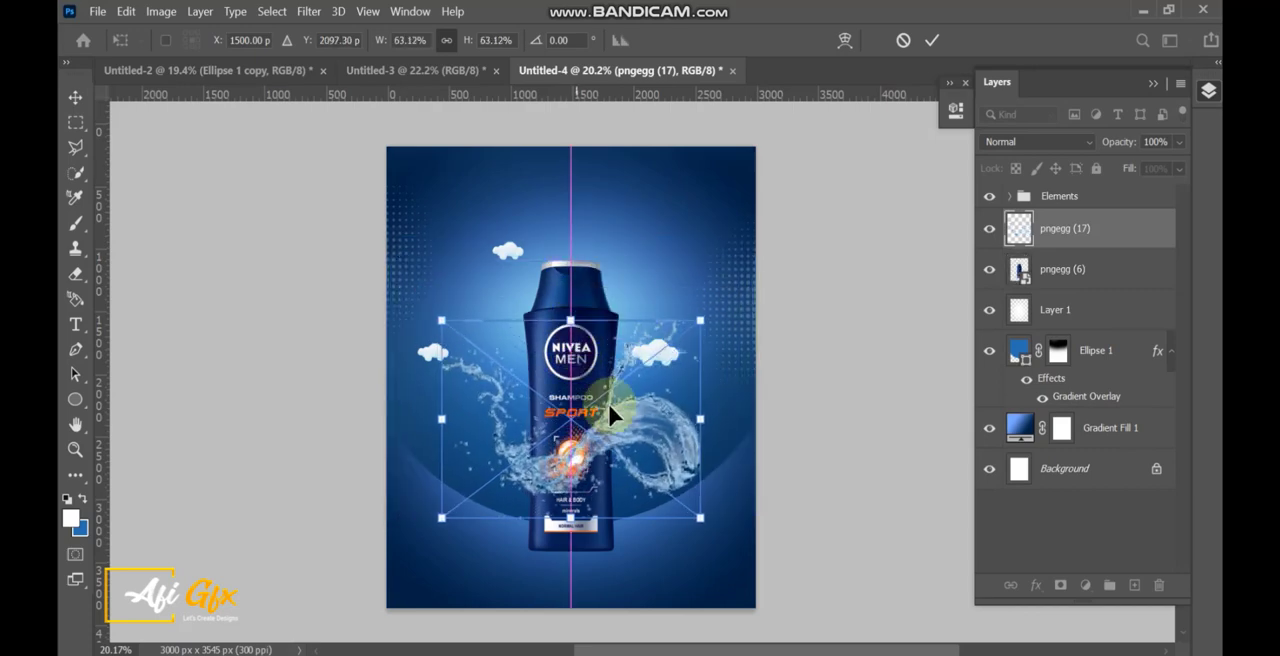
{"action": "left_click_drag", "start_coordinate": [627, 454], "coordinate": [627, 533]}
{"action": "double_click", "coordinate": [589, 496]}
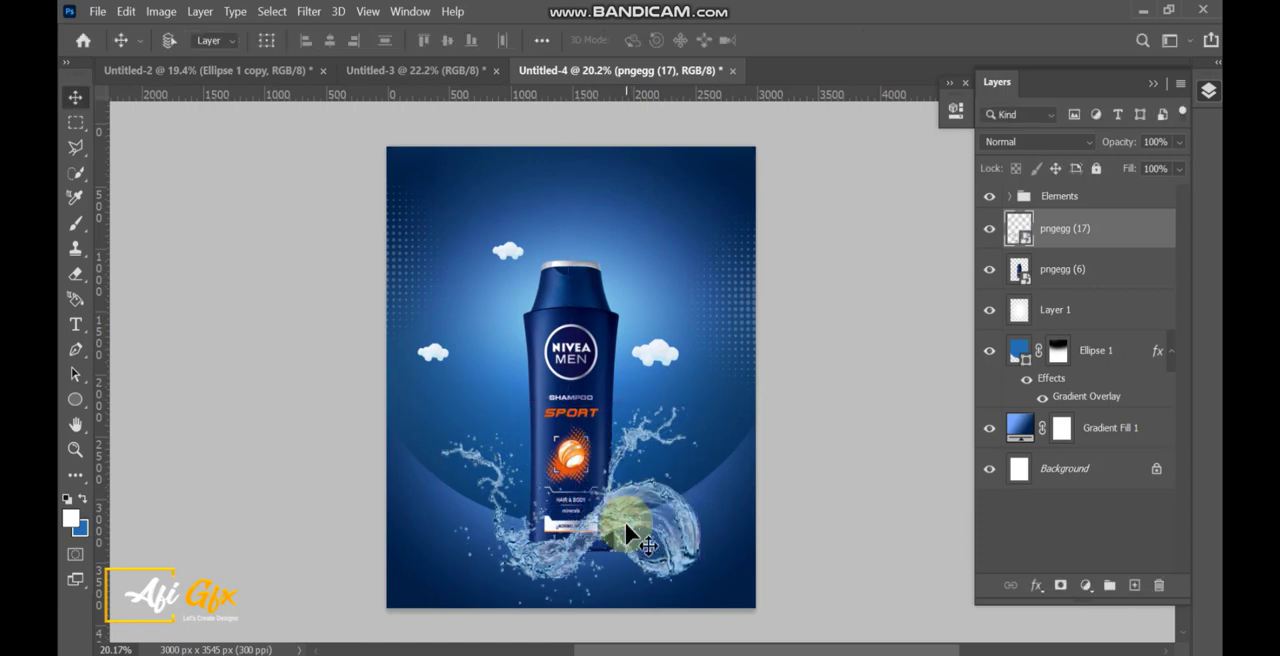
Add a Hue/Saturation adjustment clipped to the water splash with Hue +7 and Saturation +9.
{"action": "left_click", "coordinate": [1089, 588]}
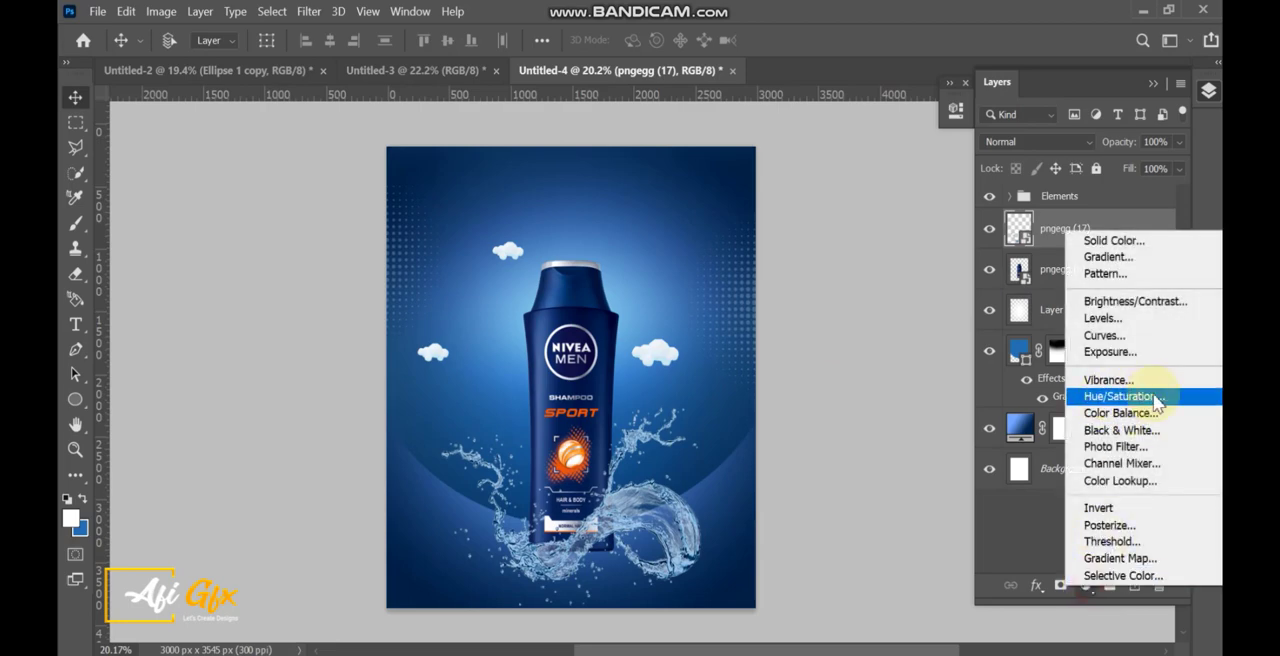
{"action": "left_click", "coordinate": [1156, 397]}
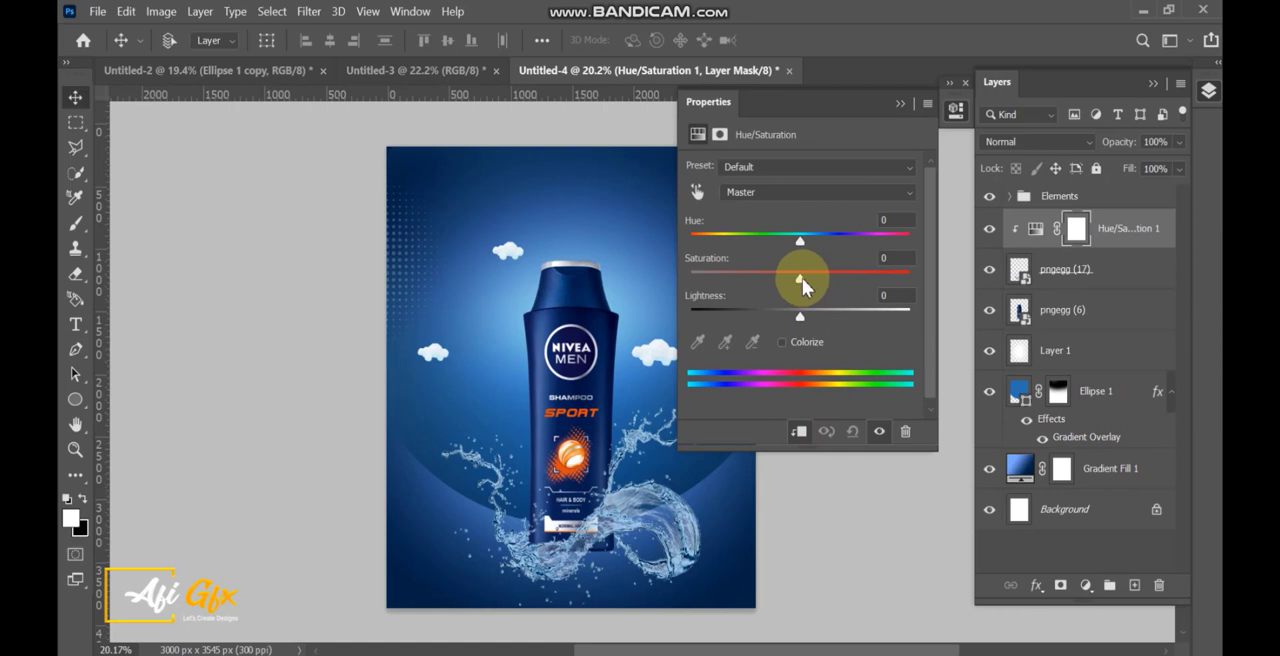
{"action": "left_click_drag", "start_coordinate": [800, 242], "coordinate": [806, 244]}
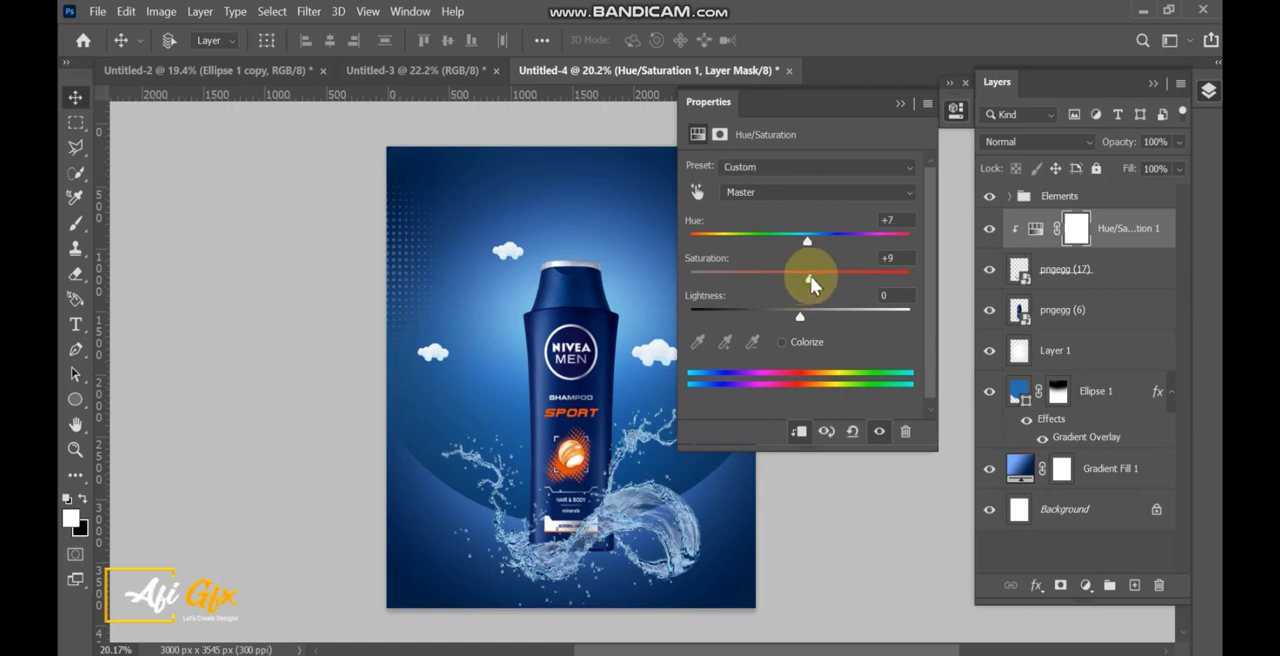
{"action": "left_click", "coordinate": [901, 104]}
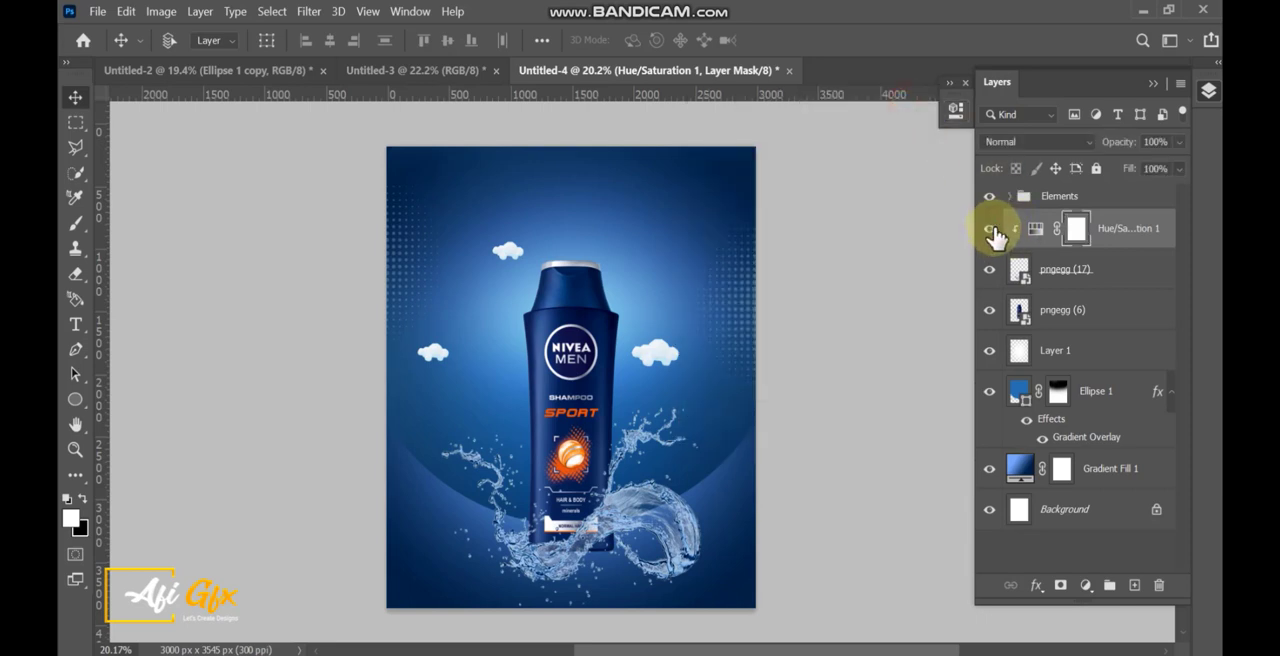
{"action": "left_click", "coordinate": [1120, 240]}
{"action": "scroll", "coordinate": [592, 466], "scroll_direction": "up", "scroll_amount": 1}
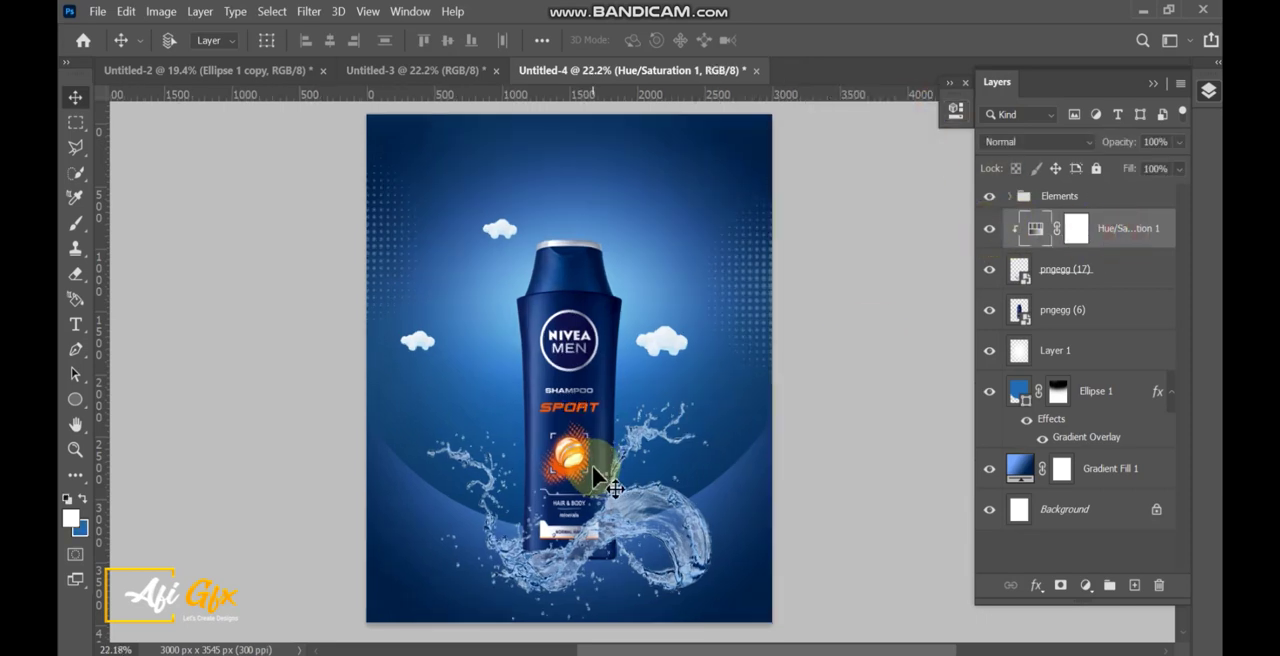
{"action": "left_click_drag", "start_coordinate": [600, 467], "coordinate": [612, 460]}
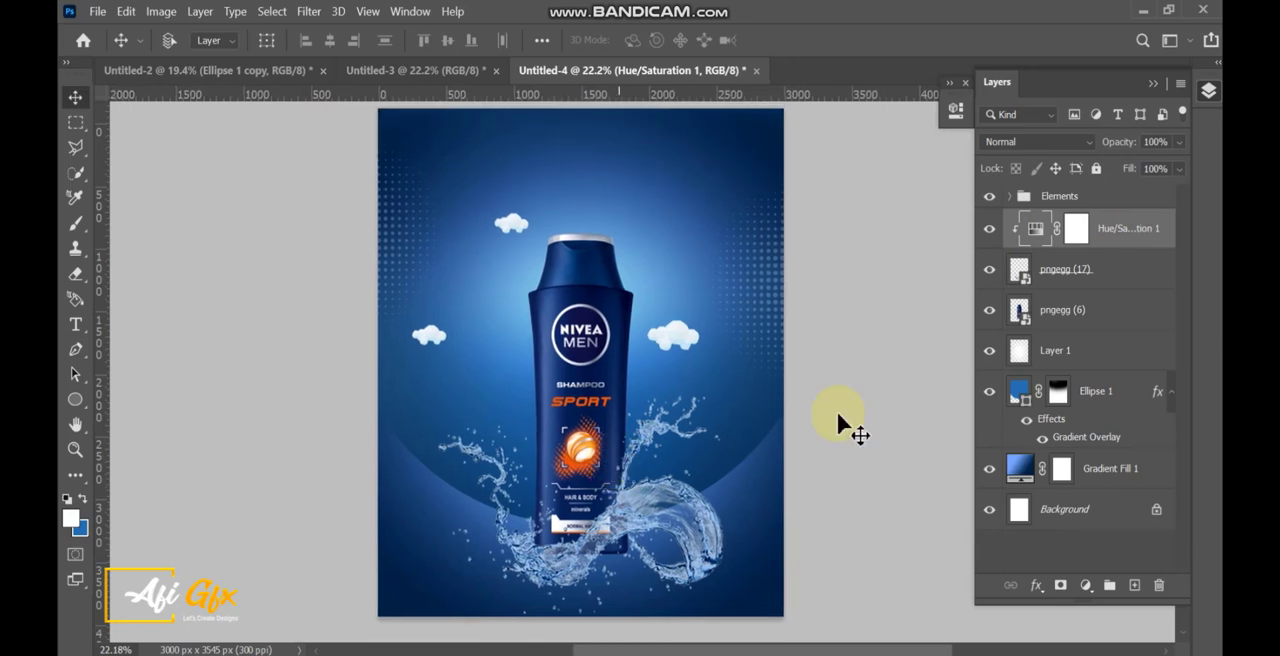
Add an Inner Shadow to the pngegg (6) bottle layer in white Linear Dodge (Add) with Size 59 px.
{"action": "left_click", "coordinate": [1068, 314]}
{"action": "left_click", "coordinate": [1085, 584]}
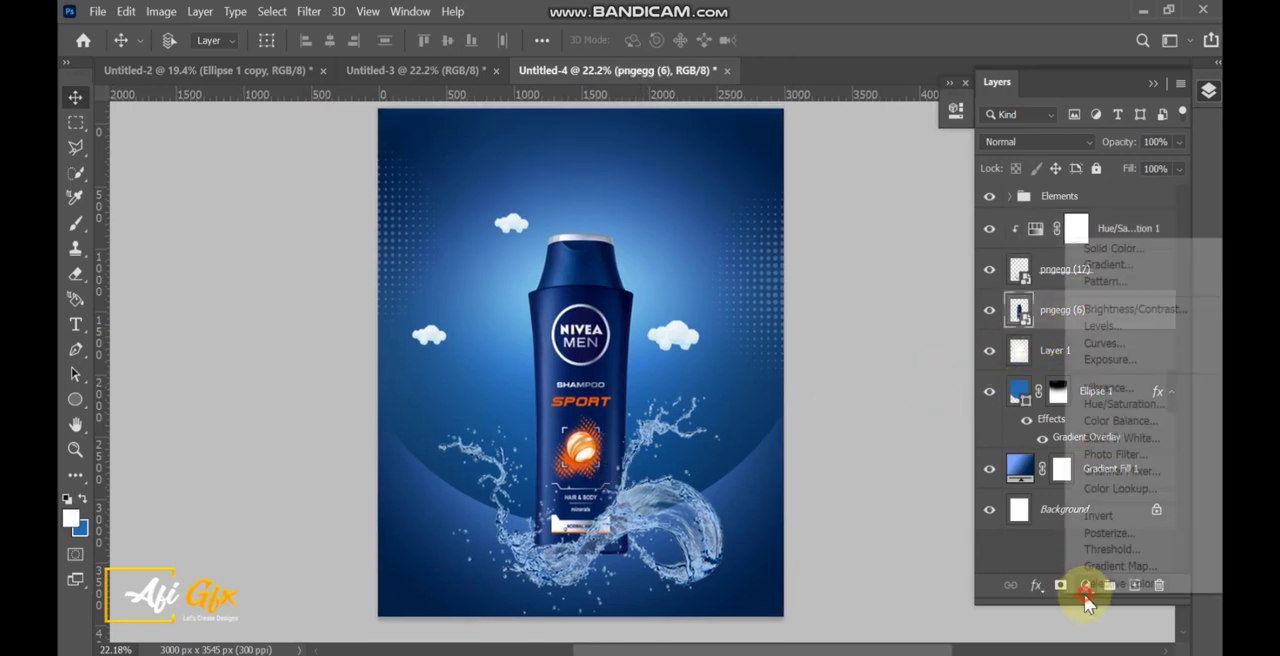
{"action": "left_click", "coordinate": [1036, 590]}
{"action": "left_click", "coordinate": [1036, 590]}
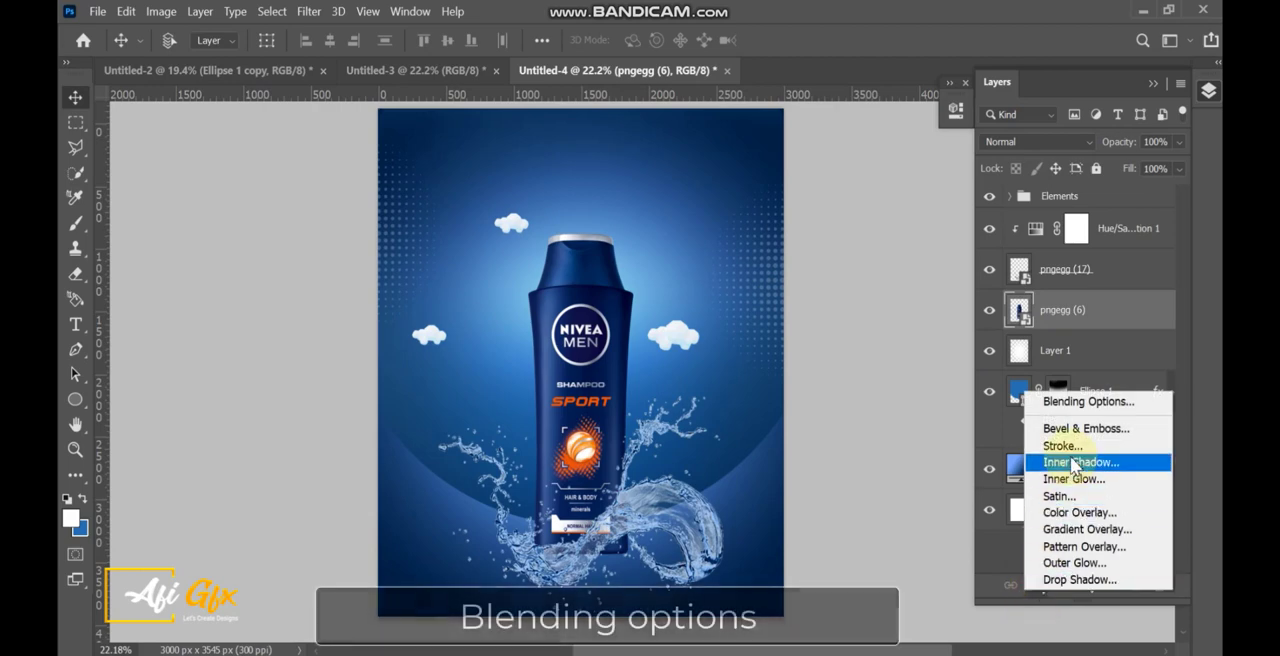
{"action": "left_click", "coordinate": [1105, 403]}
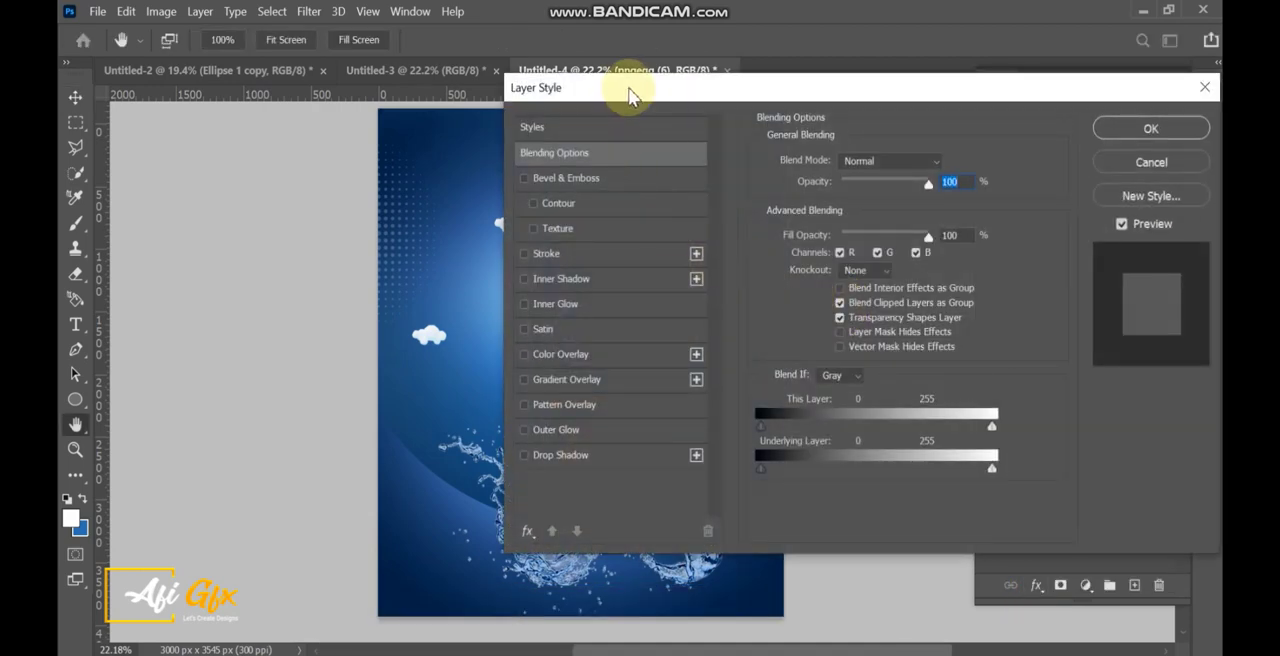
{"action": "left_click", "coordinate": [562, 278]}
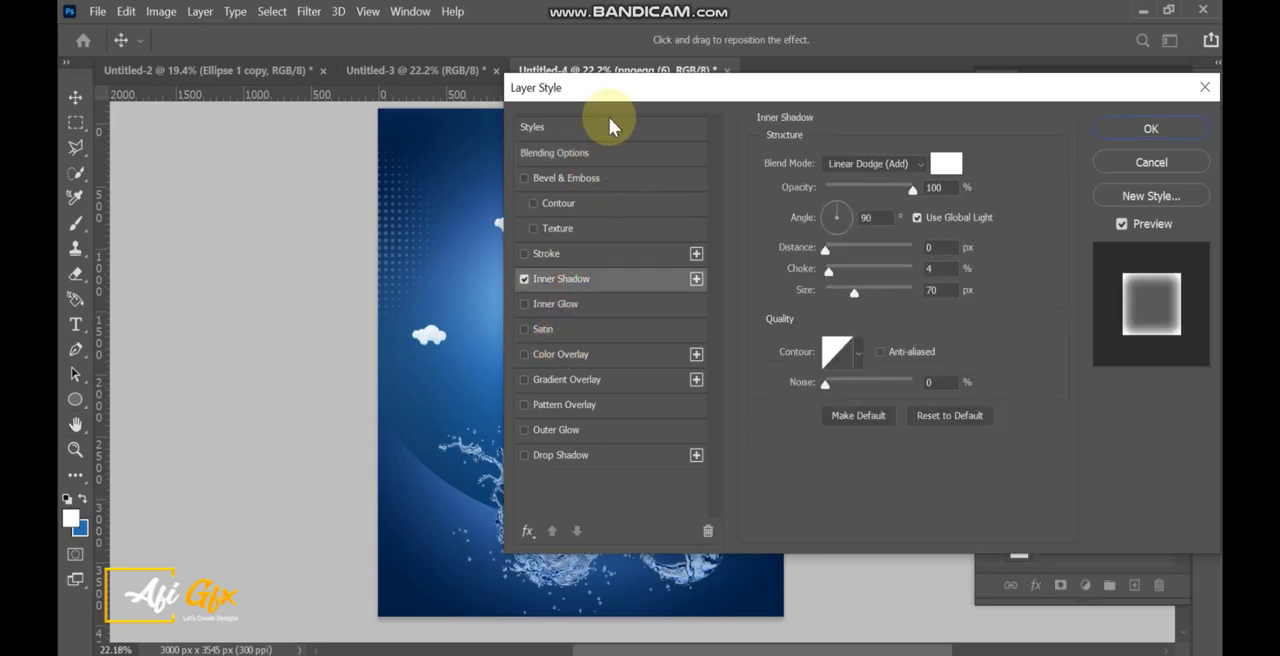
{"action": "left_click_drag", "start_coordinate": [627, 91], "coordinate": [760, 87]}
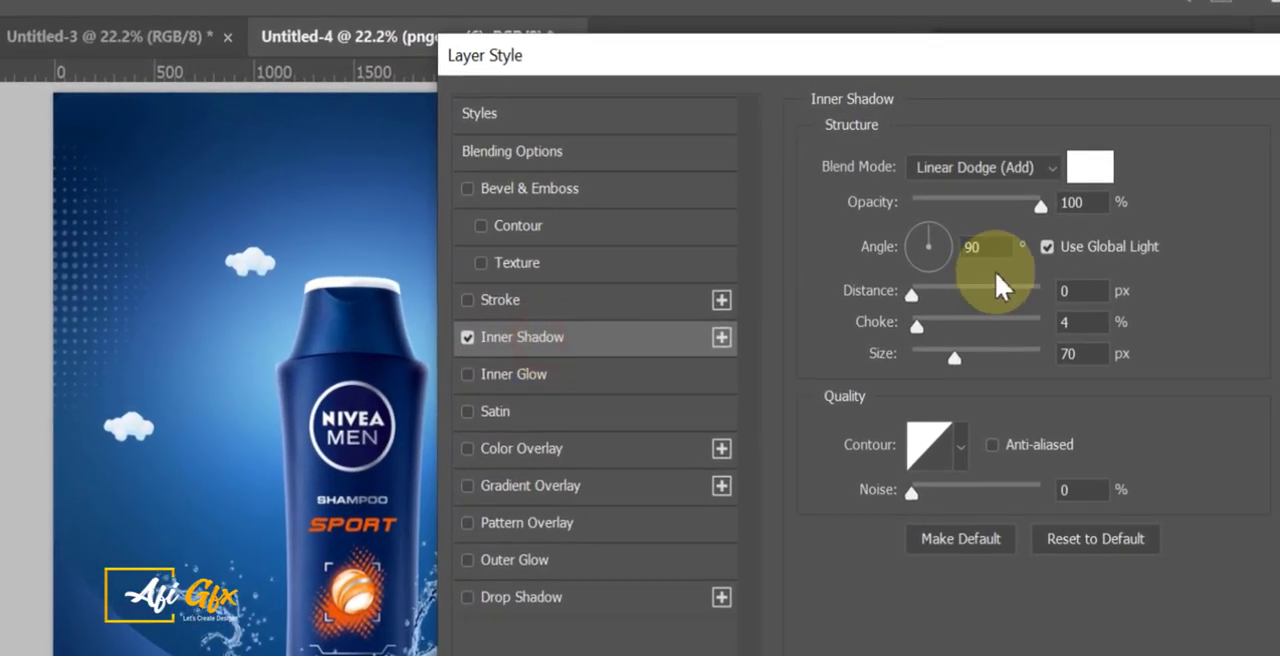
{"action": "left_click", "coordinate": [1031, 164]}
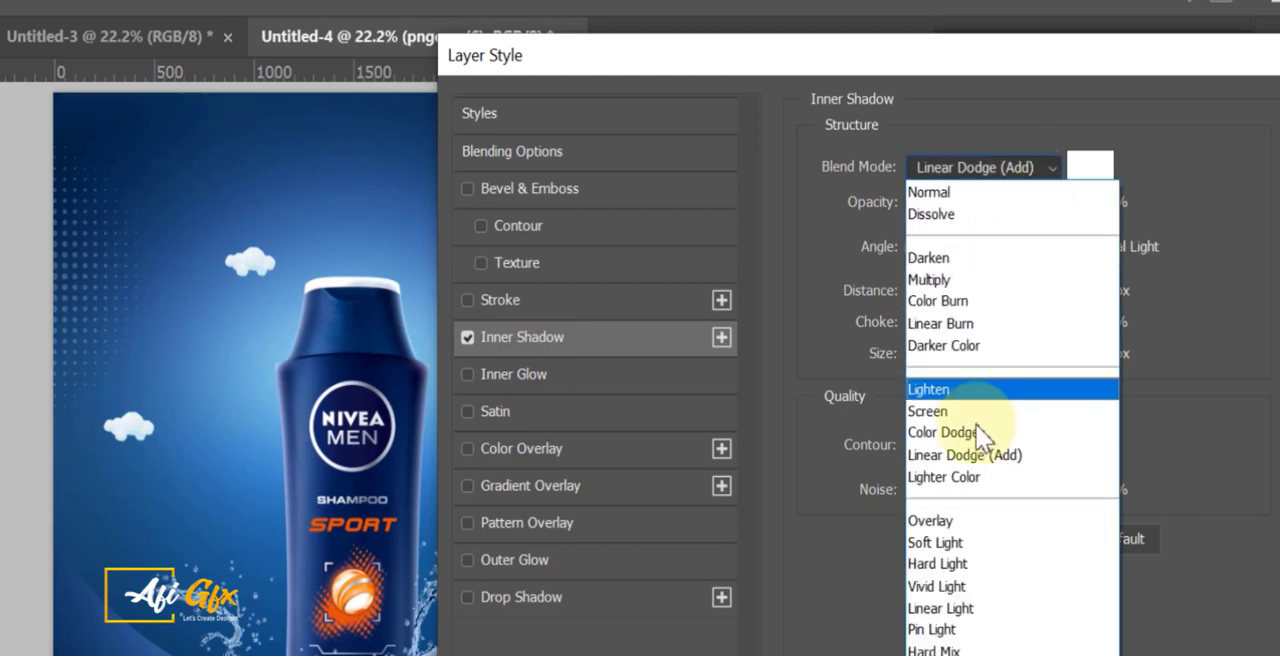
{"action": "left_click", "coordinate": [1012, 456]}
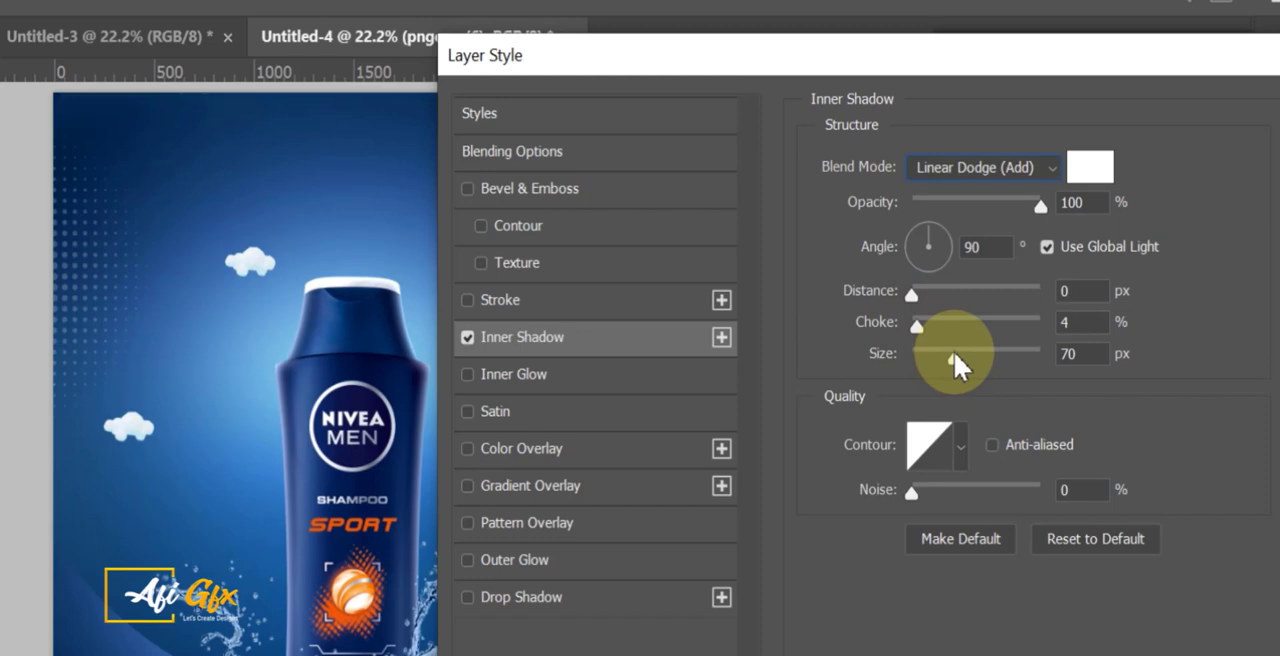
{"action": "left_click_drag", "start_coordinate": [950, 357], "coordinate": [950, 357]}
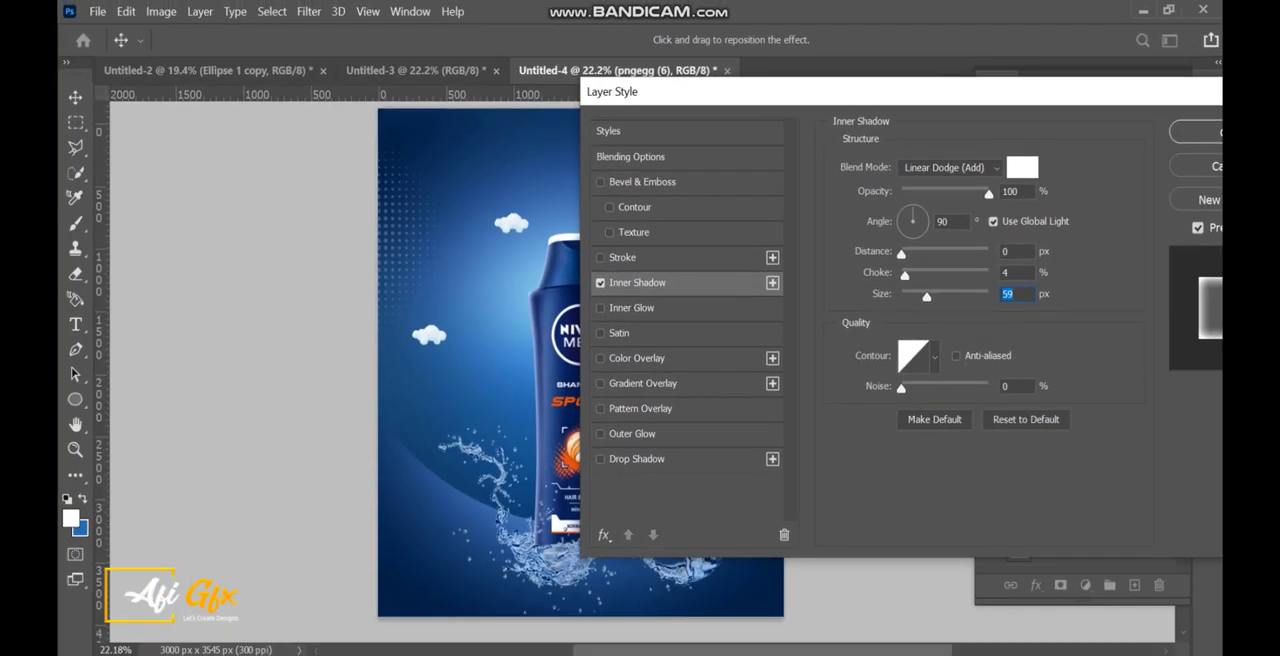
{"action": "left_click", "coordinate": [1203, 131]}
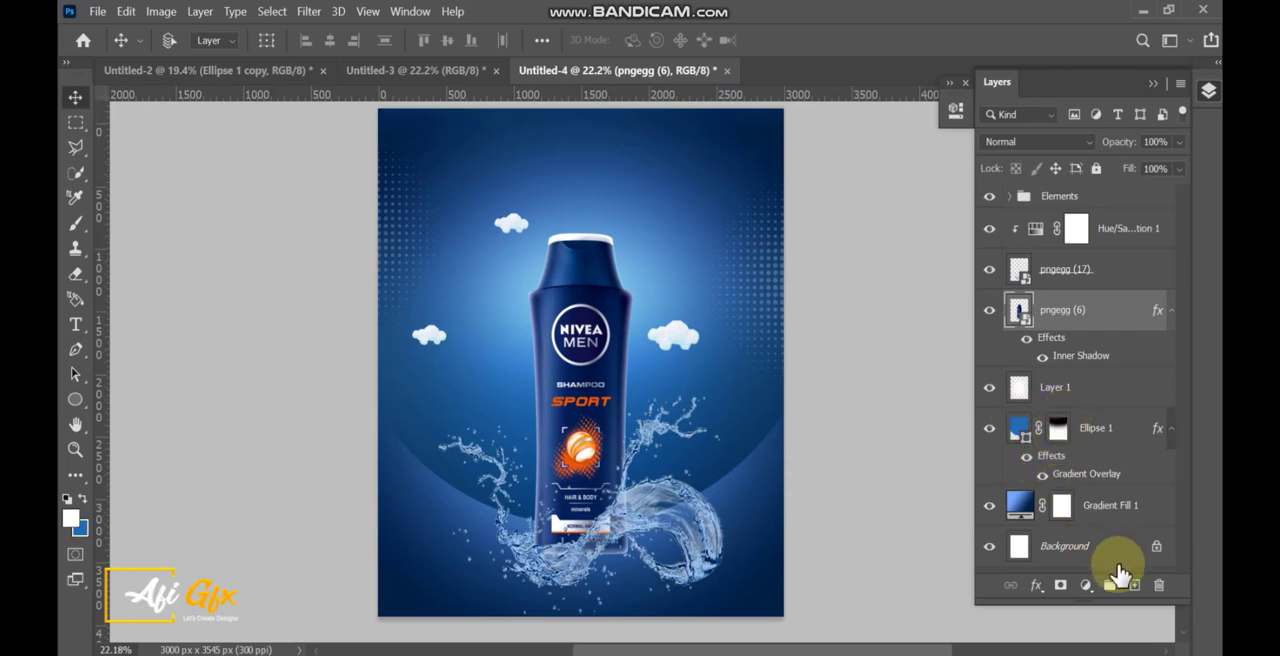
Add a Brightness/Contrast adjustment clipped to the bottle layer with Brightness 86.
{"action": "left_click", "coordinate": [1086, 585]}
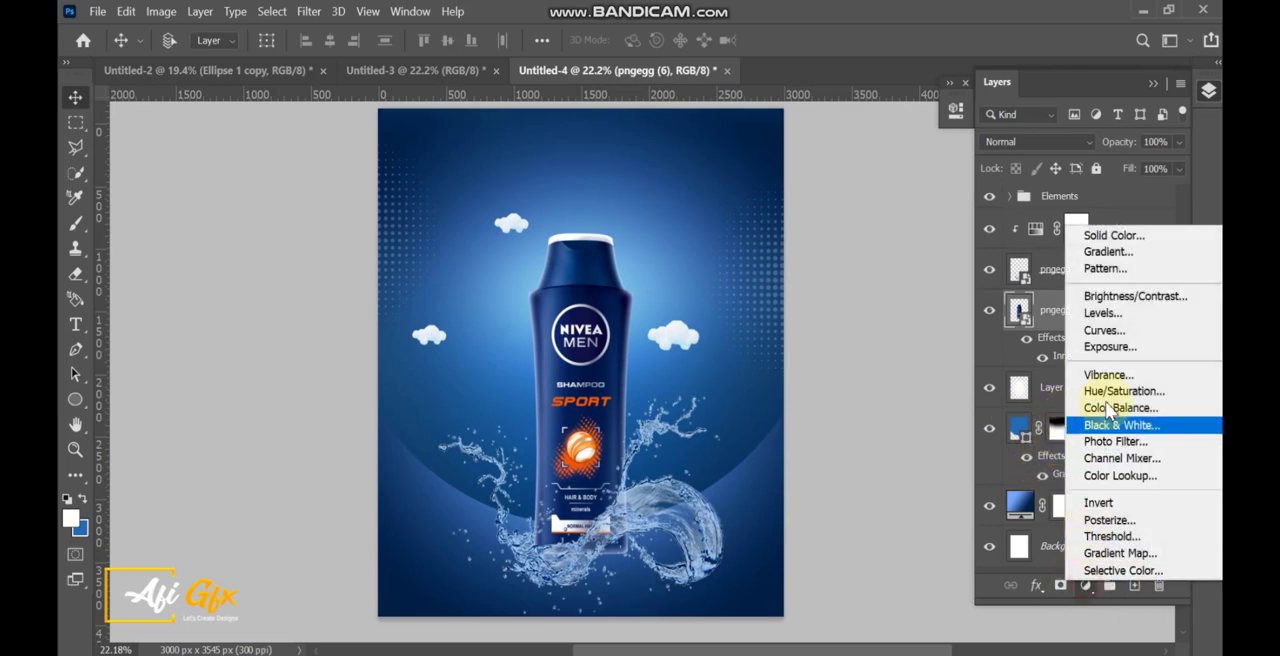
{"action": "left_click", "coordinate": [1112, 298]}
{"action": "left_click_drag", "start_coordinate": [800, 214], "coordinate": [863, 220]}
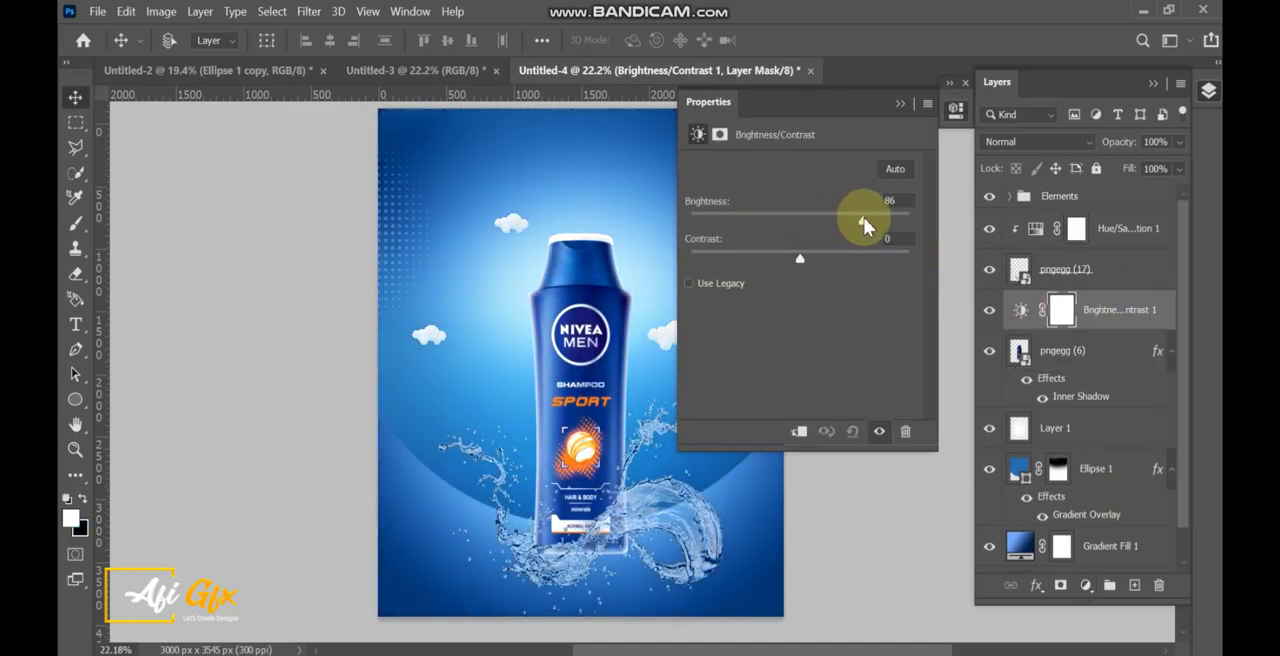
{"action": "left_click", "coordinate": [799, 432]}
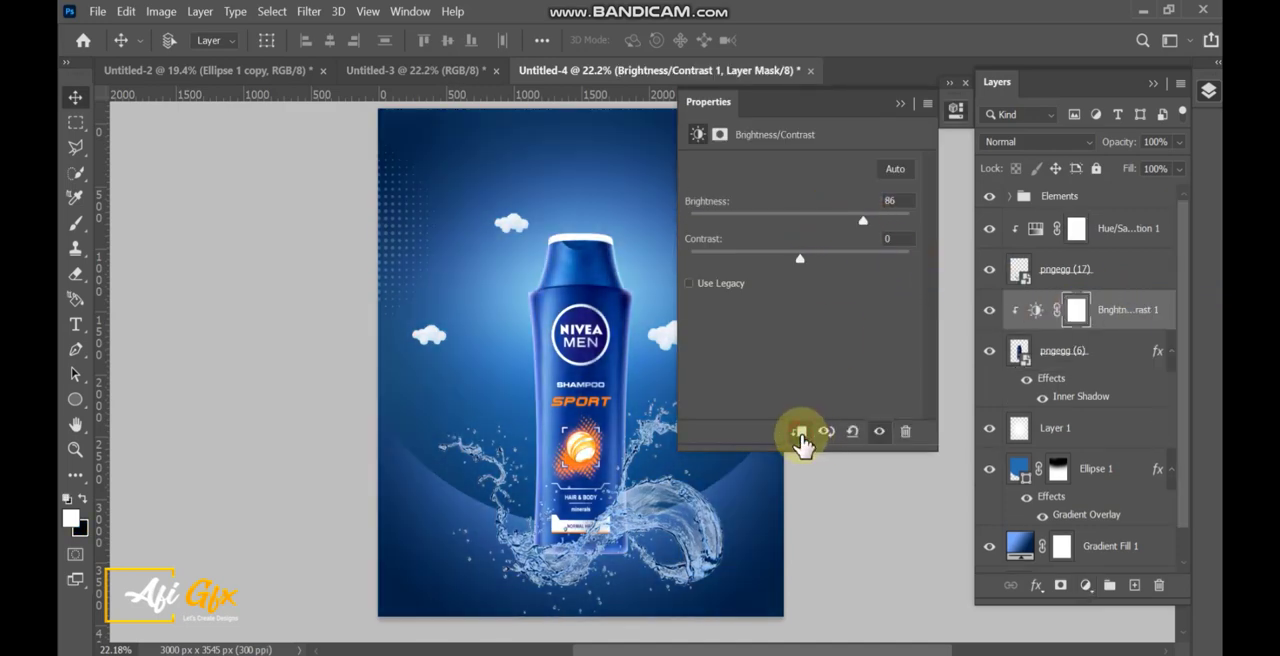
{"action": "left_click", "coordinate": [900, 110]}
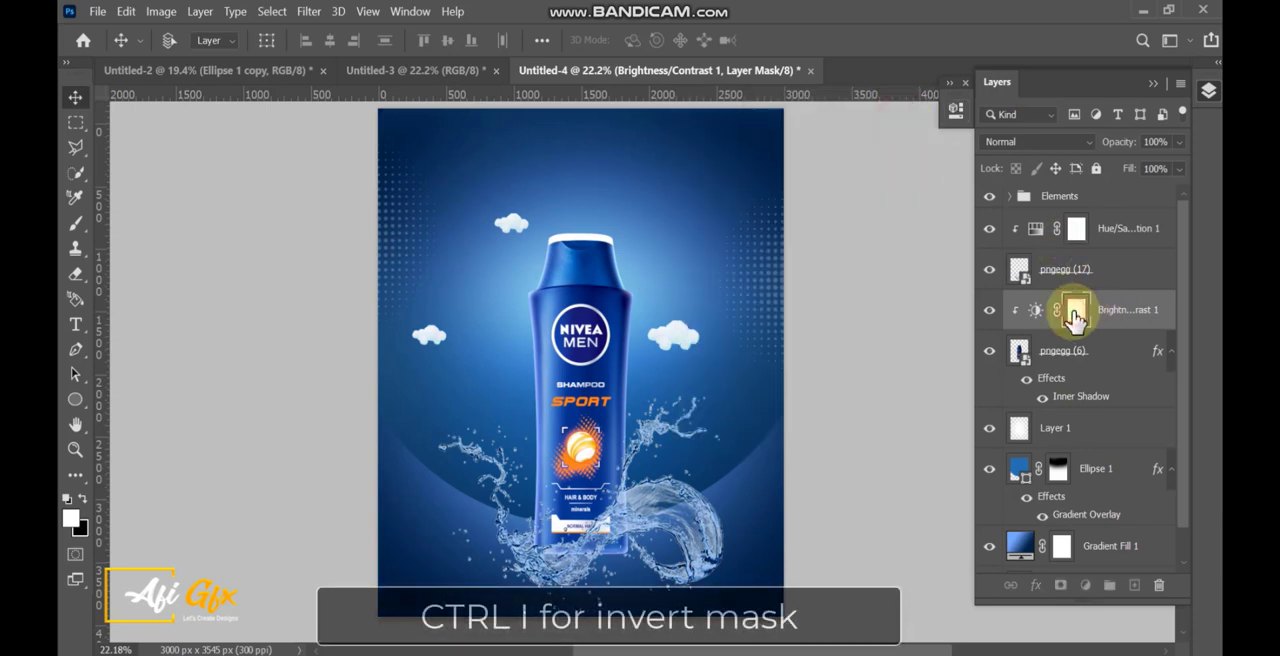
Invert the Brightness/Contrast mask and reveal the brightening over the bottle's cap and down its left side with a soft eraser.
{"action": "key", "text": "ctrl+i"}
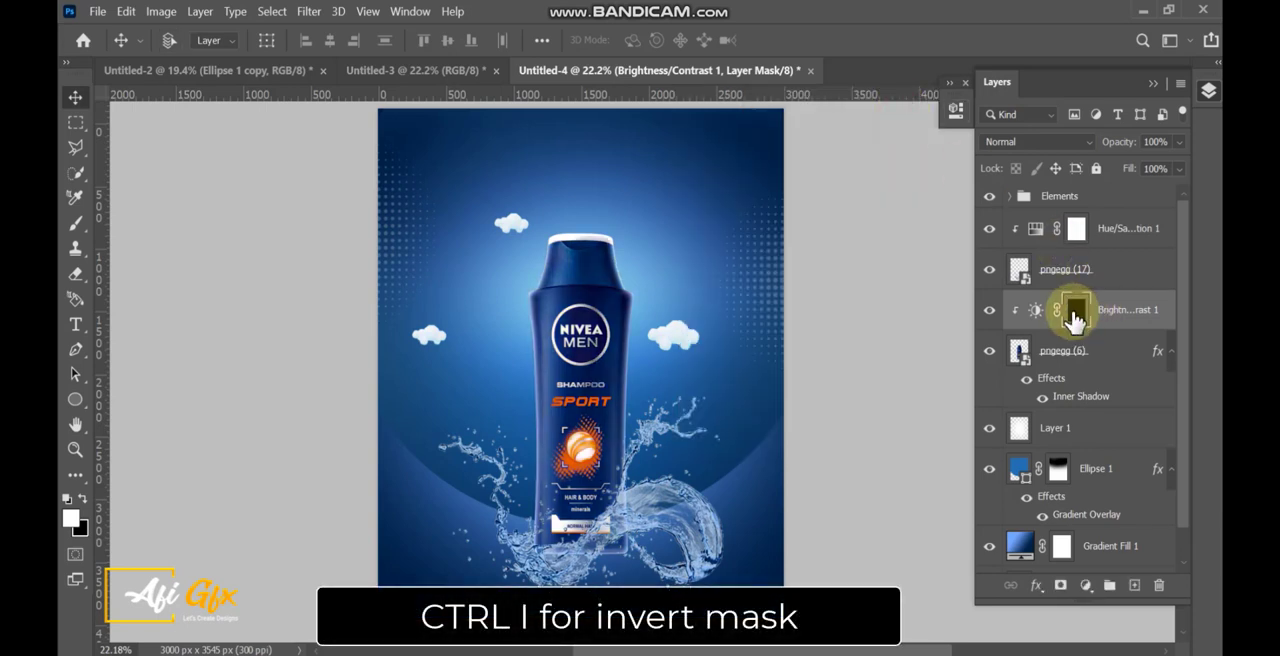
{"action": "left_click", "coordinate": [75, 273]}
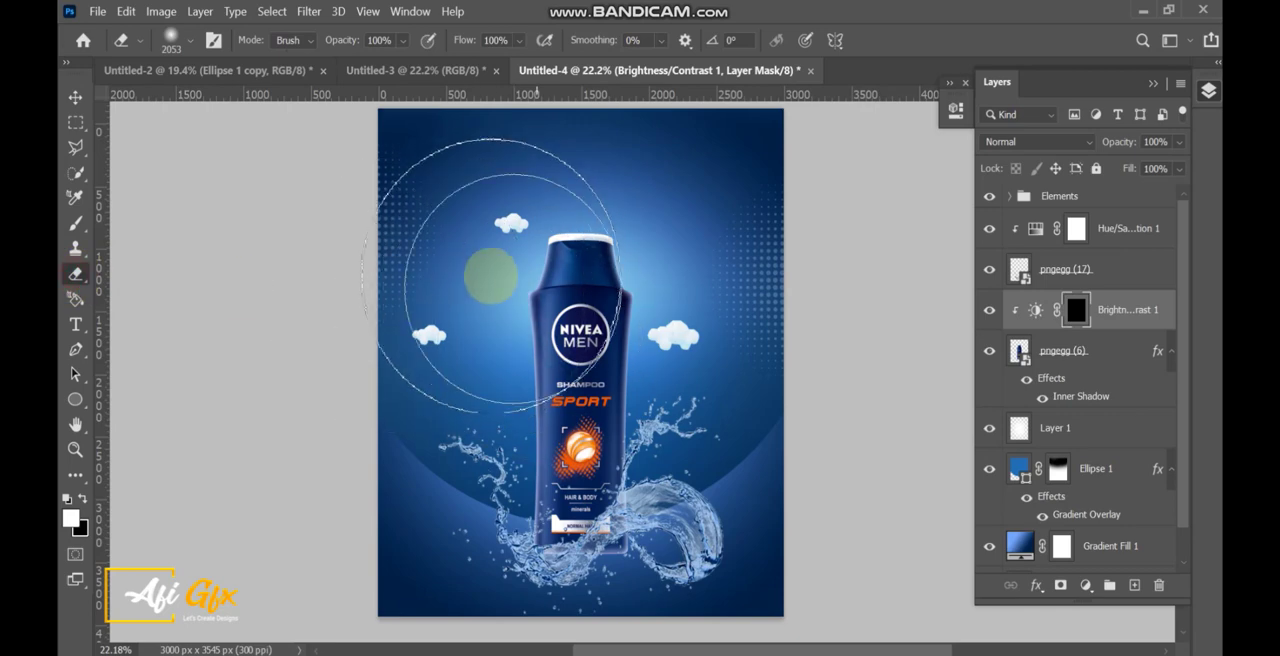
{"action": "scroll", "coordinate": [498, 305], "scroll_direction": "up", "scroll_amount": 3}
{"action": "left_click_drag", "start_coordinate": [510, 306], "coordinate": [402, 294]}
{"action": "left_click_drag", "start_coordinate": [543, 231], "coordinate": [521, 320]}
{"action": "key", "text": "x"}
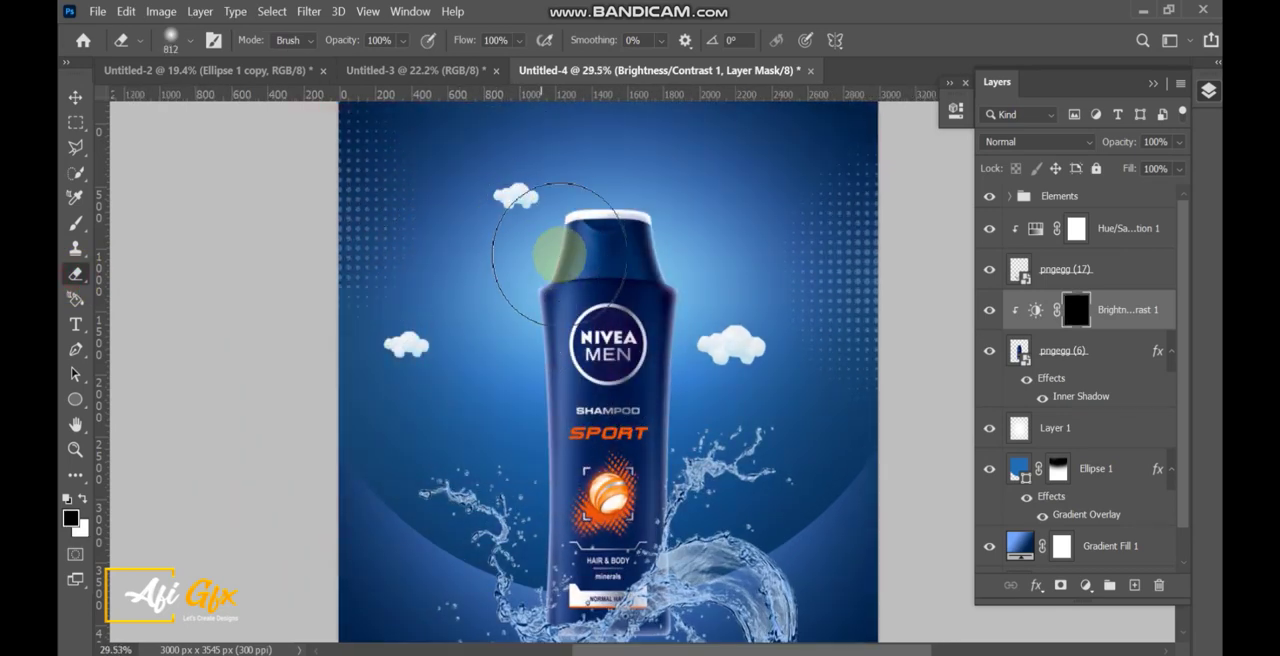
{"action": "mouse_move", "coordinate": [560, 236]}
{"action": "left_mouse_down"}
{"action": "mouse_move", "coordinate": [517, 323]}
{"action": "mouse_move", "coordinate": [500, 416]}
{"action": "mouse_move", "coordinate": [504, 426]}
{"action": "mouse_move", "coordinate": [520, 386]}
{"action": "mouse_move", "coordinate": [504, 601]}
{"action": "mouse_move", "coordinate": [538, 537]}
{"action": "left_mouse_up"}
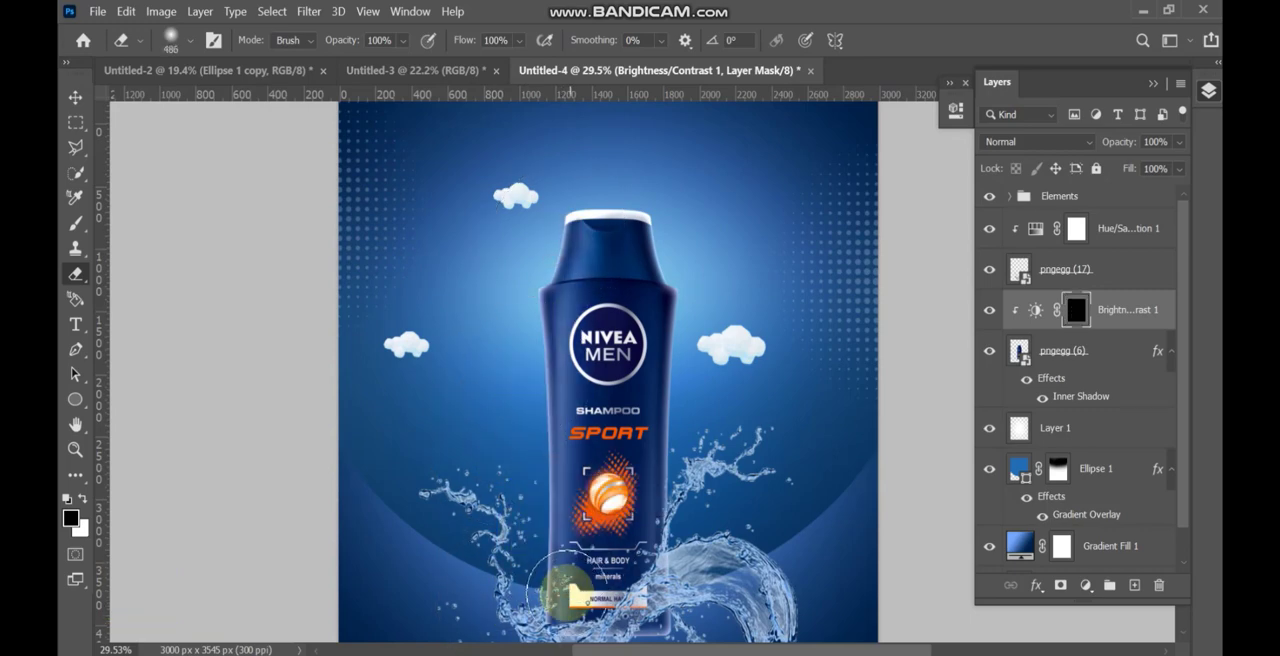
{"action": "mouse_move", "coordinate": [562, 602]}
{"action": "left_mouse_down"}
{"action": "mouse_move", "coordinate": [533, 594]}
{"action": "mouse_move", "coordinate": [575, 610]}
{"action": "mouse_move", "coordinate": [564, 622]}
{"action": "mouse_move", "coordinate": [563, 166]}
{"action": "left_mouse_up"}
{"action": "scroll", "coordinate": [551, 615], "scroll_direction": "up", "scroll_amount": 4}
{"action": "mouse_move", "coordinate": [580, 224]}
{"action": "left_mouse_down"}
{"action": "mouse_move", "coordinate": [527, 460]}
{"action": "mouse_move", "coordinate": [540, 462]}
{"action": "mouse_move", "coordinate": [572, 272]}
{"action": "mouse_move", "coordinate": [557, 318]}
{"action": "mouse_move", "coordinate": [557, 285]}
{"action": "mouse_move", "coordinate": [572, 276]}
{"action": "mouse_move", "coordinate": [560, 307]}
{"action": "left_mouse_up"}
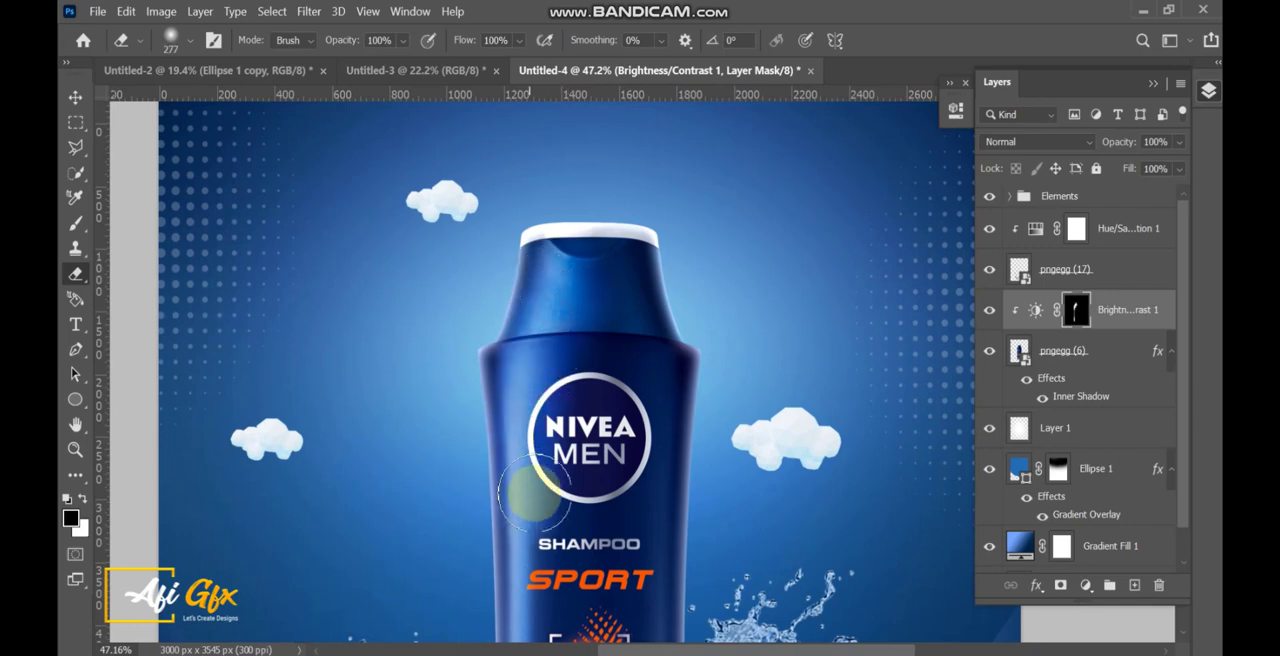
{"action": "left_click_drag", "start_coordinate": [523, 486], "coordinate": [528, 423]}
{"action": "mouse_move", "coordinate": [523, 586]}
{"action": "left_mouse_down"}
{"action": "mouse_move", "coordinate": [555, 485]}
{"action": "mouse_move", "coordinate": [555, 499]}
{"action": "mouse_move", "coordinate": [595, 498]}
{"action": "mouse_move", "coordinate": [563, 503]}
{"action": "left_mouse_up"}
{"action": "key", "text": "ctrl+z"}
{"action": "key", "text": "ctrl+z"}
Hide the excess brightening over the bottle's label on the mask with a large soft eraser and compare with the adjustment switched off.
{"action": "key", "text": "x"}
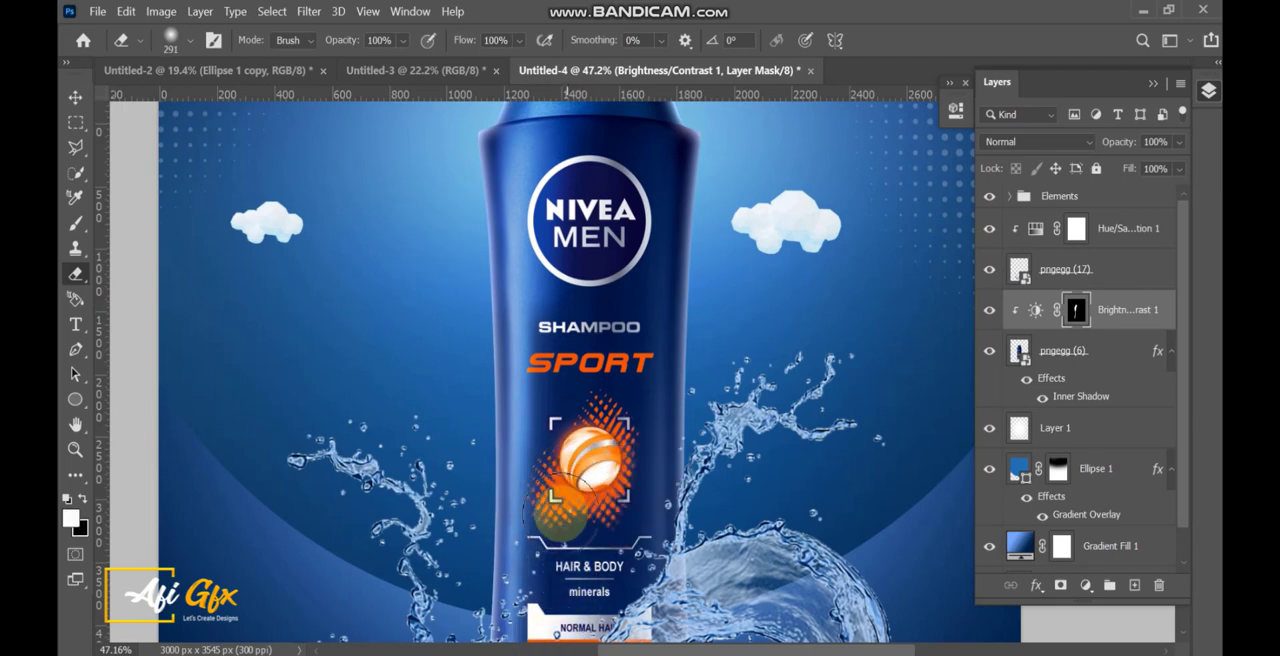
{"action": "scroll", "coordinate": [585, 400], "scroll_direction": "down", "scroll_amount": 2}
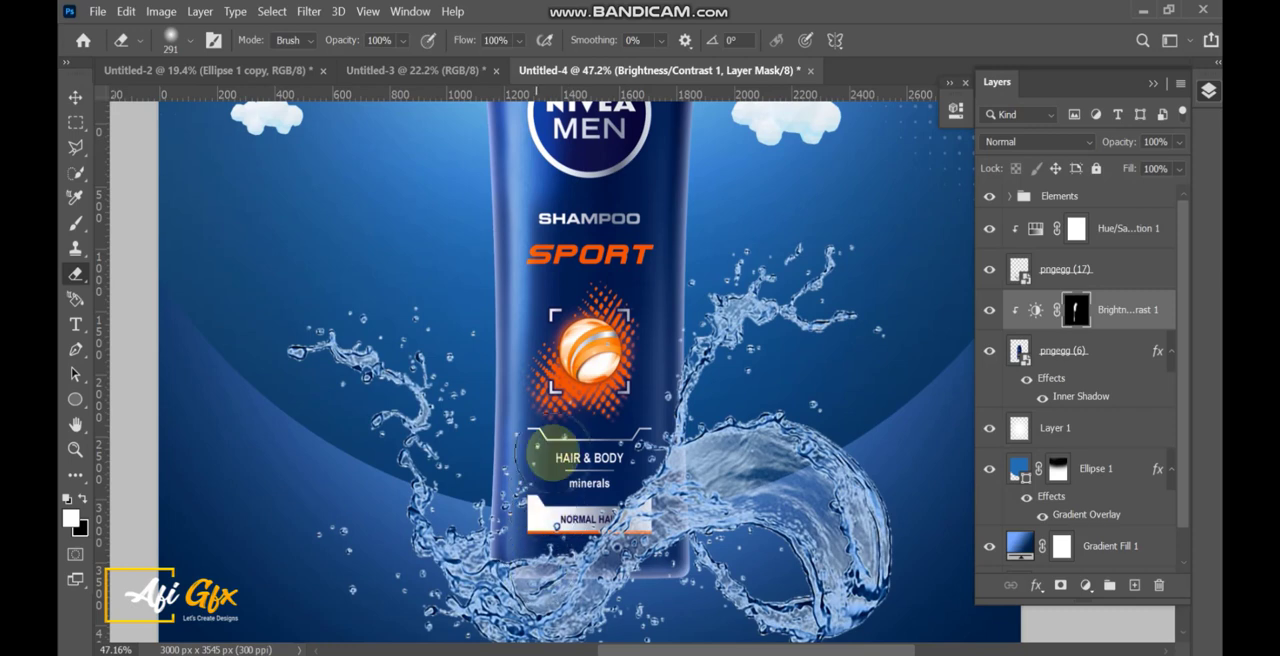
{"action": "scroll", "coordinate": [588, 272], "scroll_direction": "down", "scroll_amount": 3}
{"action": "left_click_drag", "start_coordinate": [590, 273], "coordinate": [574, 422]}
{"action": "right_click", "coordinate": [588, 336]}
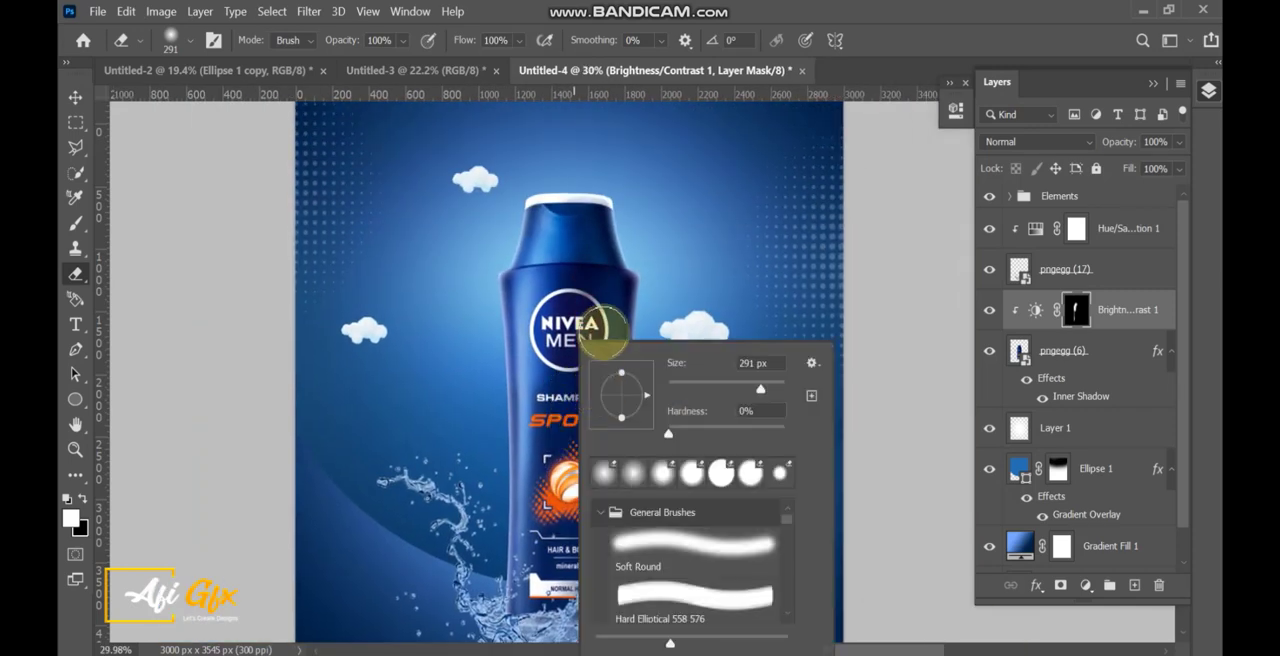
{"action": "left_click_drag", "start_coordinate": [590, 331], "coordinate": [653, 333]}
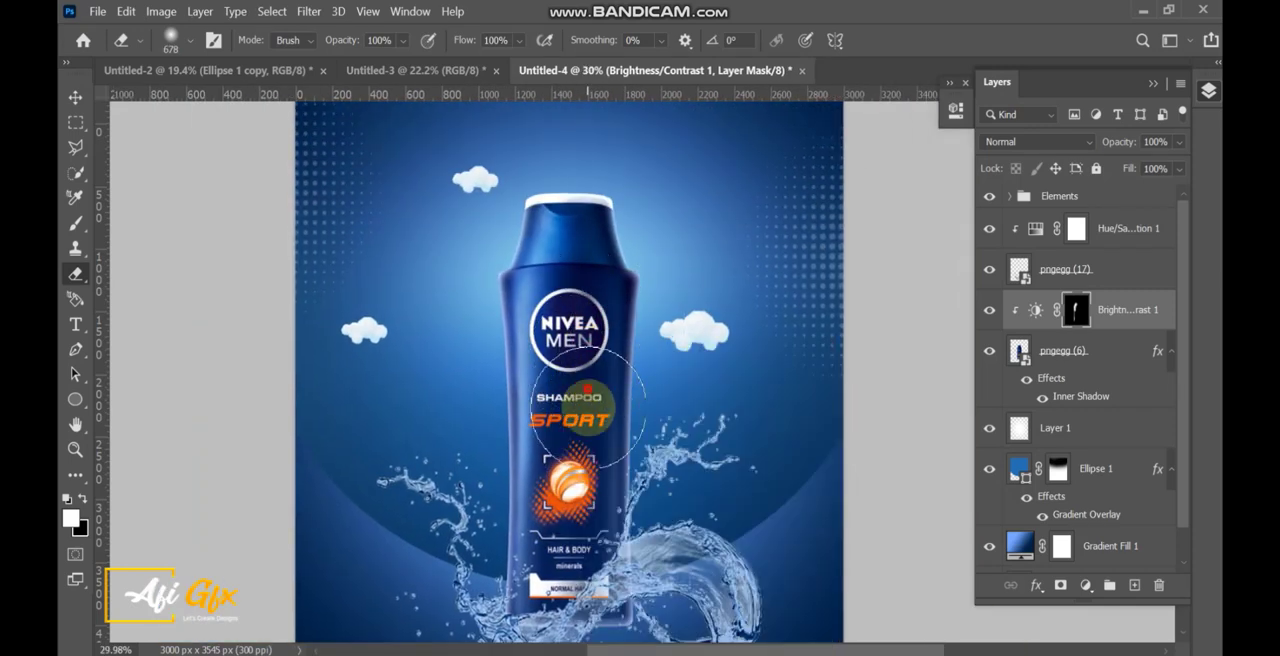
{"action": "left_click_drag", "start_coordinate": [589, 428], "coordinate": [556, 428]}
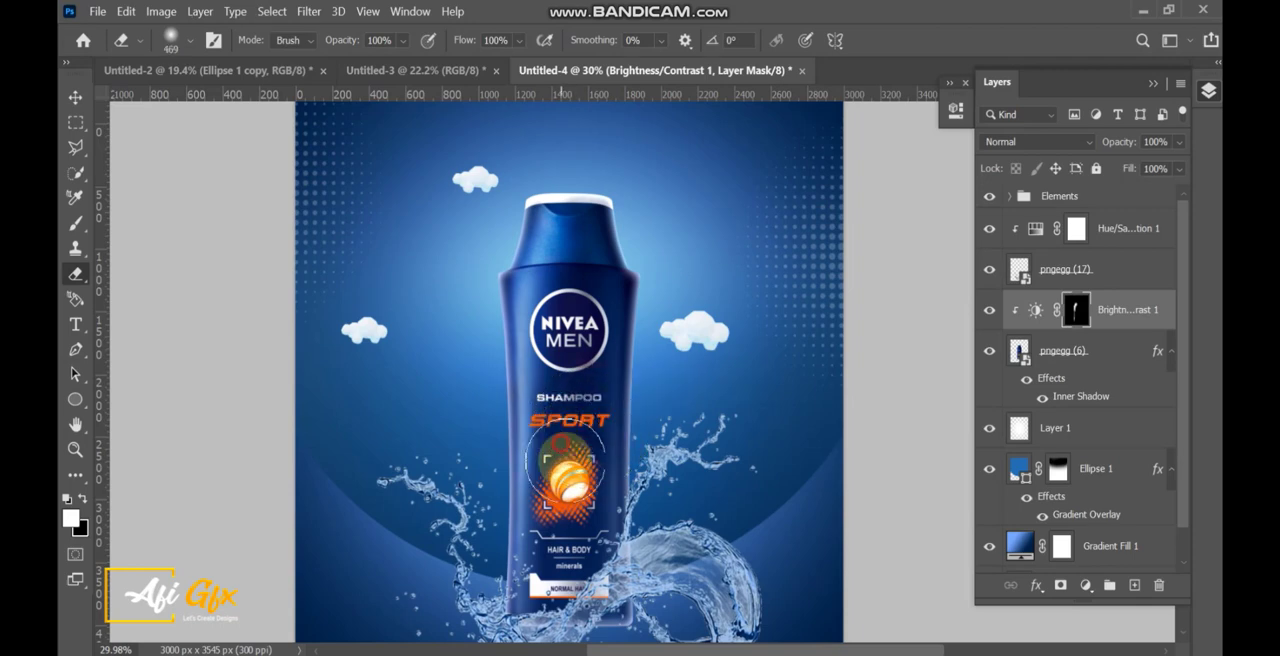
{"action": "left_click", "coordinate": [988, 312]}
{"action": "left_click", "coordinate": [988, 312]}
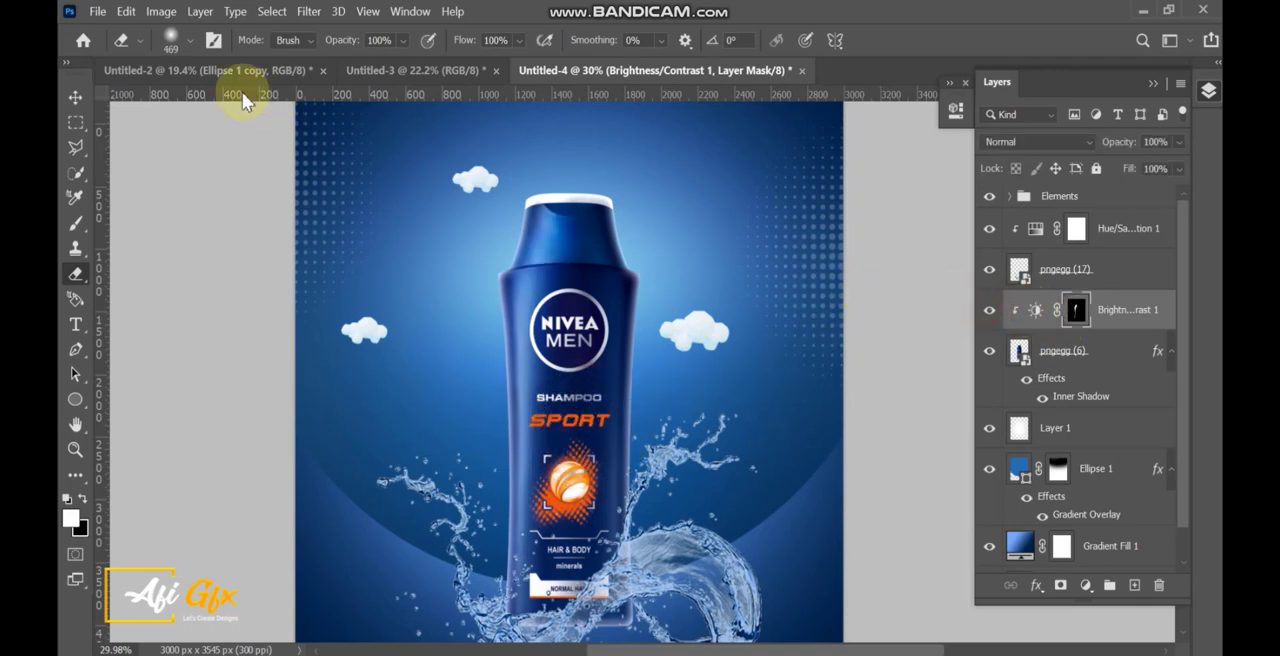
Add a layer mask to the pngegg (6) bottle layer and erase the parts of its base that extend past the water splash.
{"action": "left_click", "coordinate": [75, 97]}
{"action": "scroll", "coordinate": [698, 296], "scroll_direction": "down", "scroll_amount": 3}
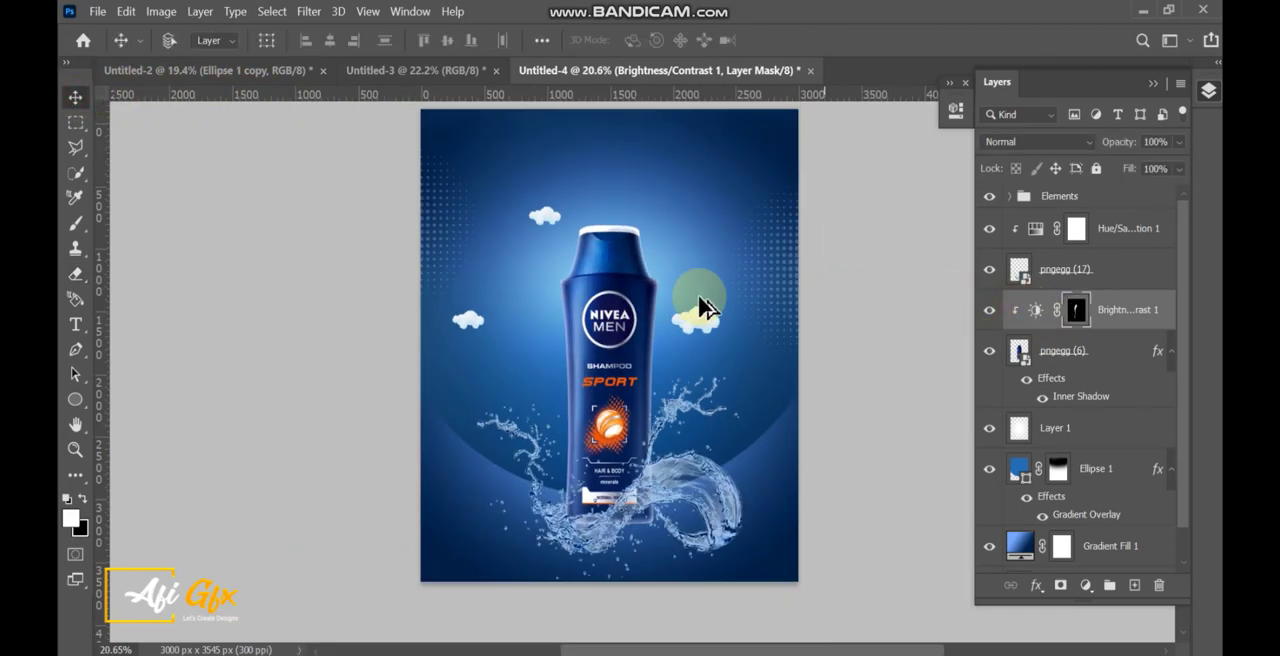
{"action": "left_click_drag", "start_coordinate": [698, 300], "coordinate": [649, 328]}
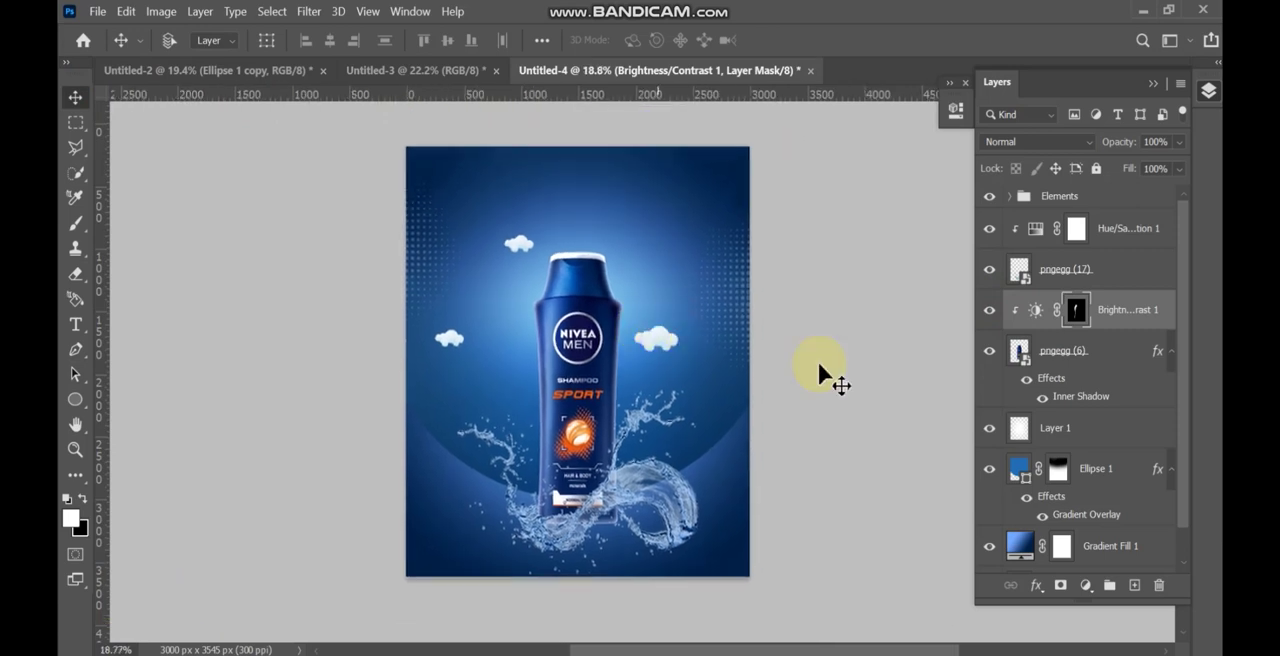
{"action": "left_click", "coordinate": [1050, 358]}
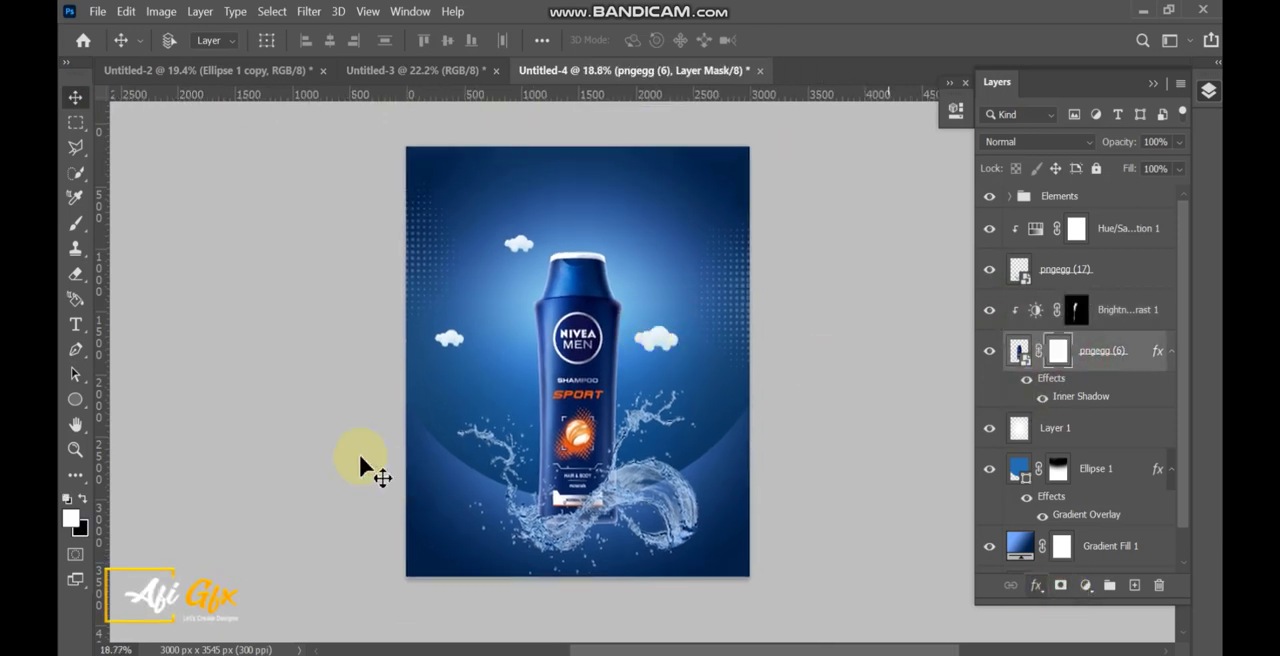
{"action": "left_click", "coordinate": [76, 278]}
{"action": "scroll", "coordinate": [564, 481], "scroll_direction": "up", "scroll_amount": 5}
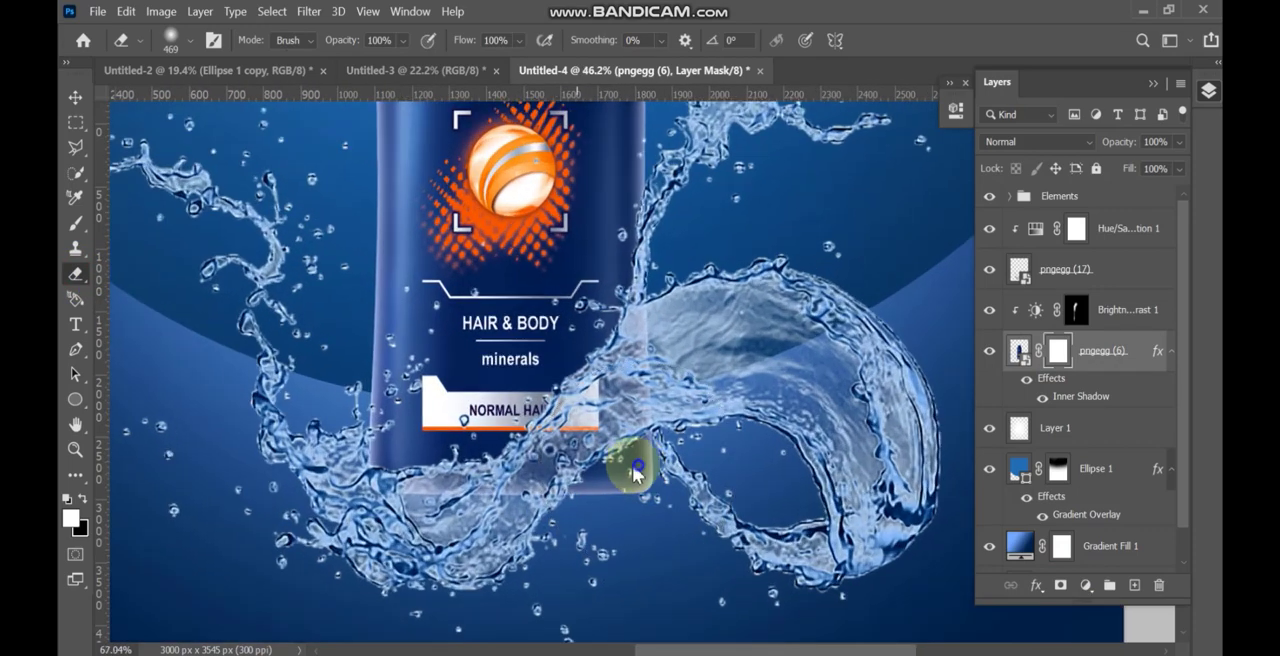
{"action": "left_click_drag", "start_coordinate": [642, 455], "coordinate": [503, 466]}
{"action": "mouse_move", "coordinate": [666, 374]}
{"action": "left_mouse_down"}
{"action": "mouse_move", "coordinate": [533, 508]}
{"action": "mouse_move", "coordinate": [367, 522]}
{"action": "mouse_move", "coordinate": [428, 520]}
{"action": "mouse_move", "coordinate": [583, 477]}
{"action": "mouse_move", "coordinate": [612, 510]}
{"action": "mouse_move", "coordinate": [653, 485]}
{"action": "mouse_move", "coordinate": [660, 344]}
{"action": "mouse_move", "coordinate": [649, 383]}
{"action": "mouse_move", "coordinate": [568, 456]}
{"action": "mouse_move", "coordinate": [585, 455]}
{"action": "mouse_move", "coordinate": [523, 493]}
{"action": "mouse_move", "coordinate": [386, 523]}
{"action": "left_mouse_up"}
{"action": "scroll", "coordinate": [672, 430], "scroll_direction": "down", "scroll_amount": 3}
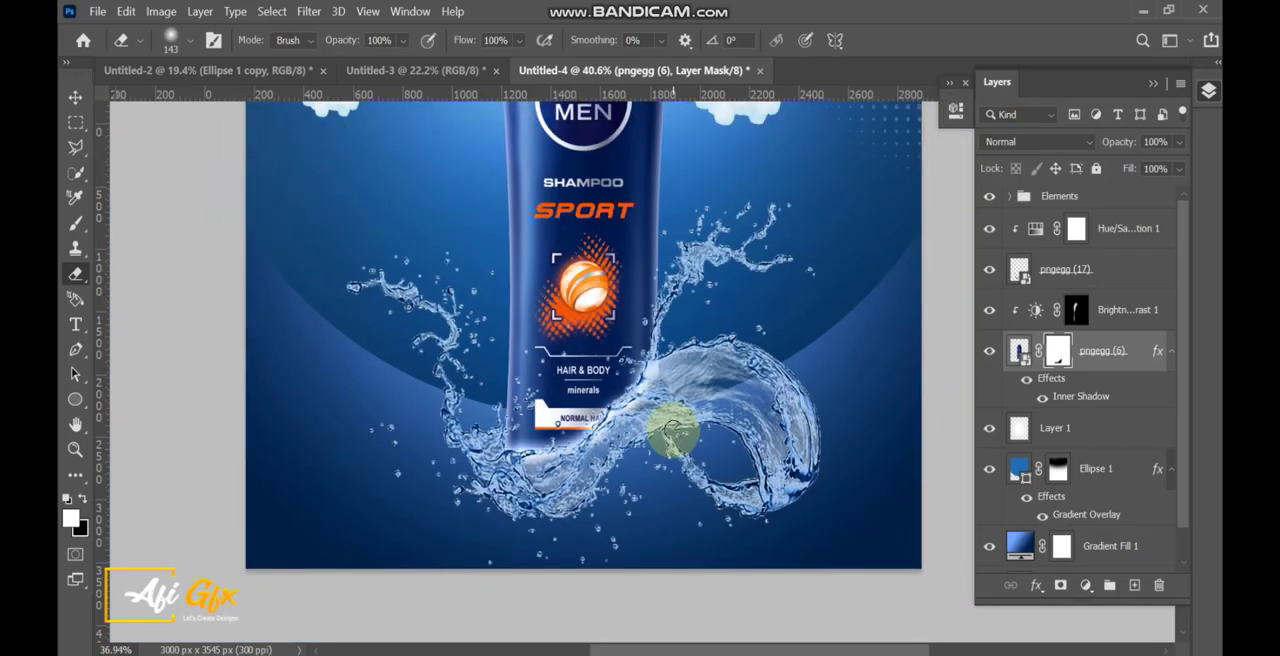
{"action": "scroll", "coordinate": [672, 430], "scroll_direction": "down", "scroll_amount": 5}
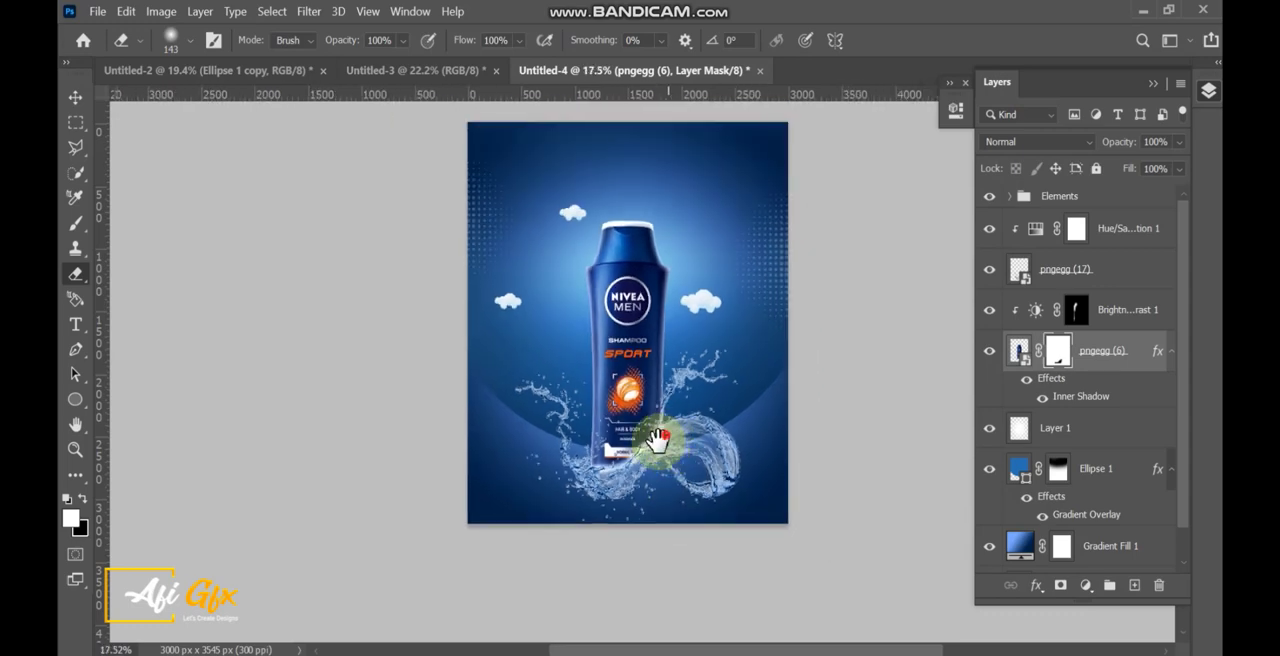
Add the white text "Nivea" in Roboto Light at 123 pt on a new layer above the Elements group.
{"action": "left_click_drag", "start_coordinate": [657, 438], "coordinate": [579, 466]}
{"action": "left_click", "coordinate": [75, 100]}
{"action": "left_click", "coordinate": [1062, 197]}
{"action": "scroll", "coordinate": [608, 222], "scroll_direction": "up", "scroll_amount": 8}
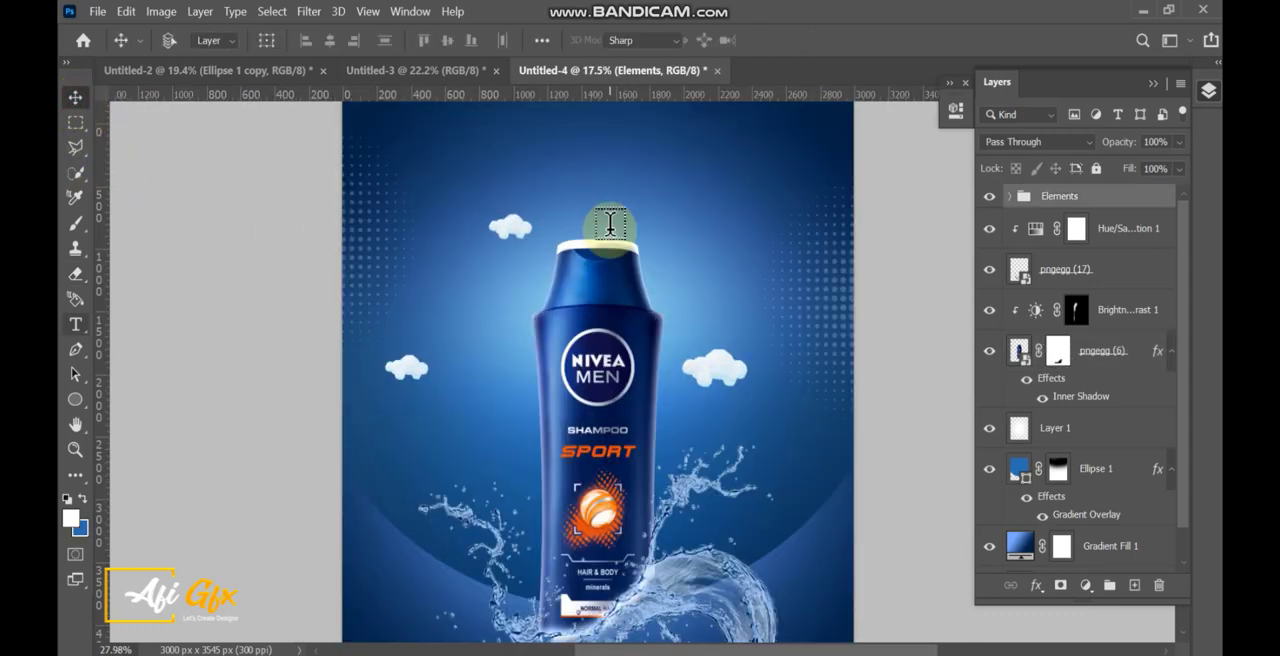
{"action": "key", "text": "t"}
{"action": "left_click_drag", "start_coordinate": [604, 224], "coordinate": [590, 332]}
{"action": "left_click", "coordinate": [482, 177]}
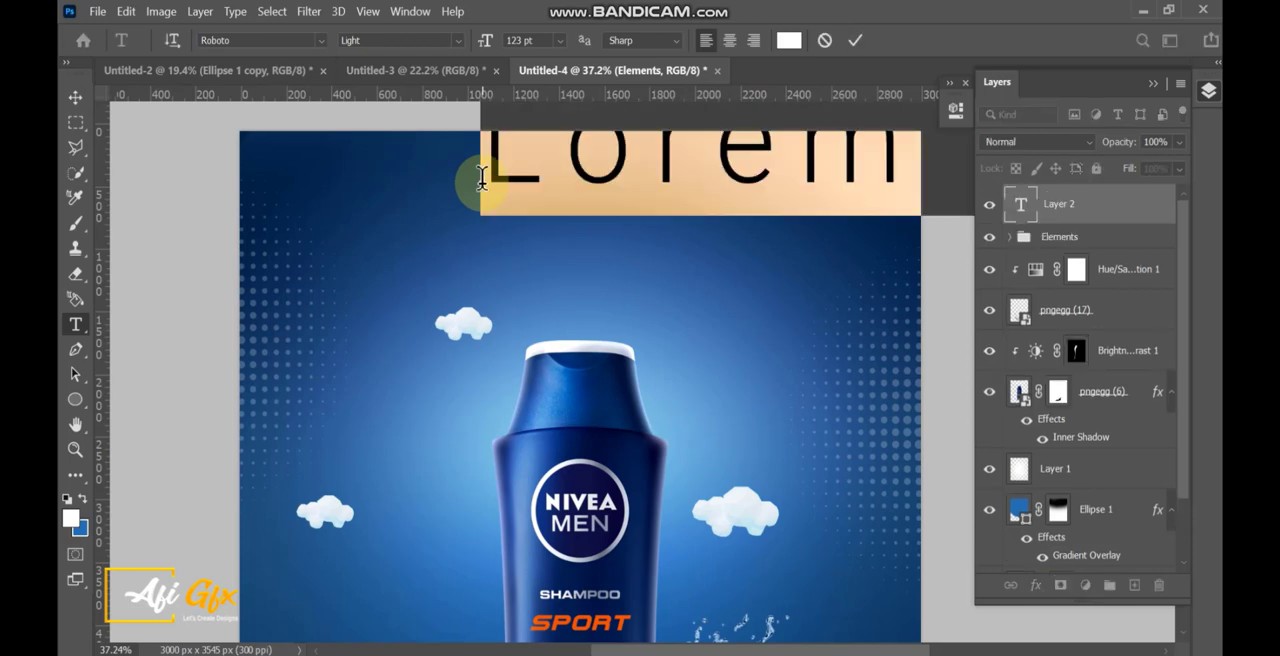
{"action": "type", "text": "Nivea"}
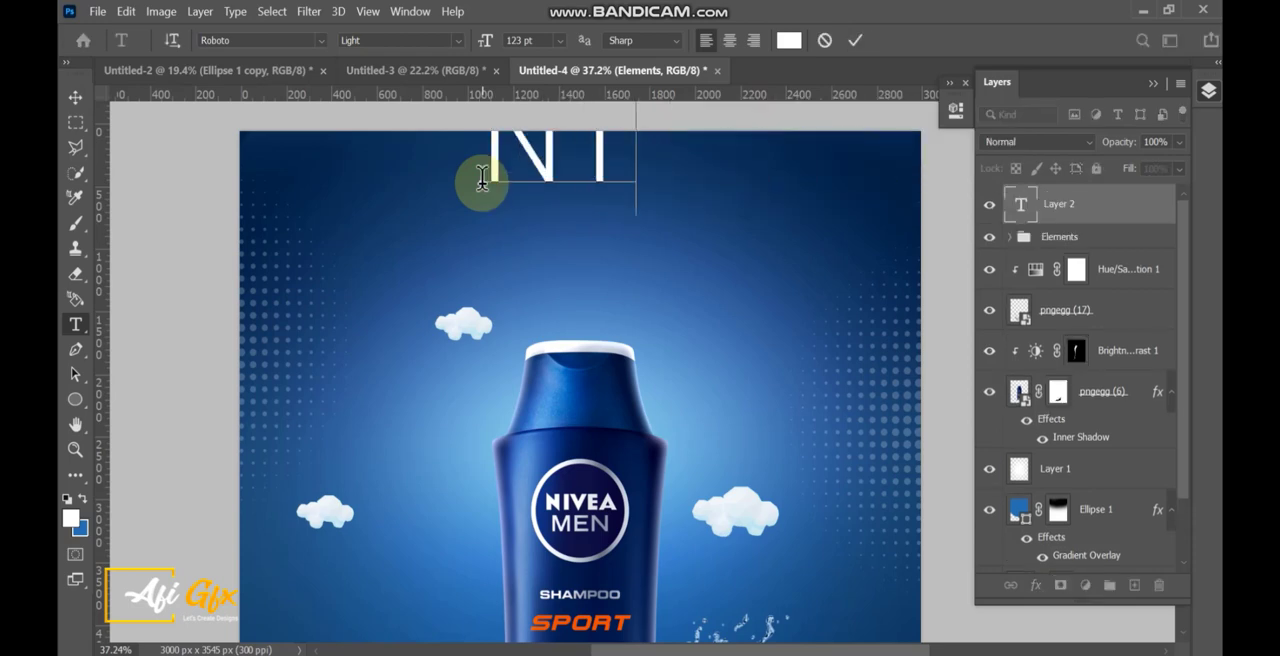
Move the "Nivea" text to the poster's upper left area and scale it down to about 45 pt.
{"action": "left_click", "coordinate": [72, 100]}
{"action": "left_click_drag", "start_coordinate": [723, 162], "coordinate": [557, 210]}
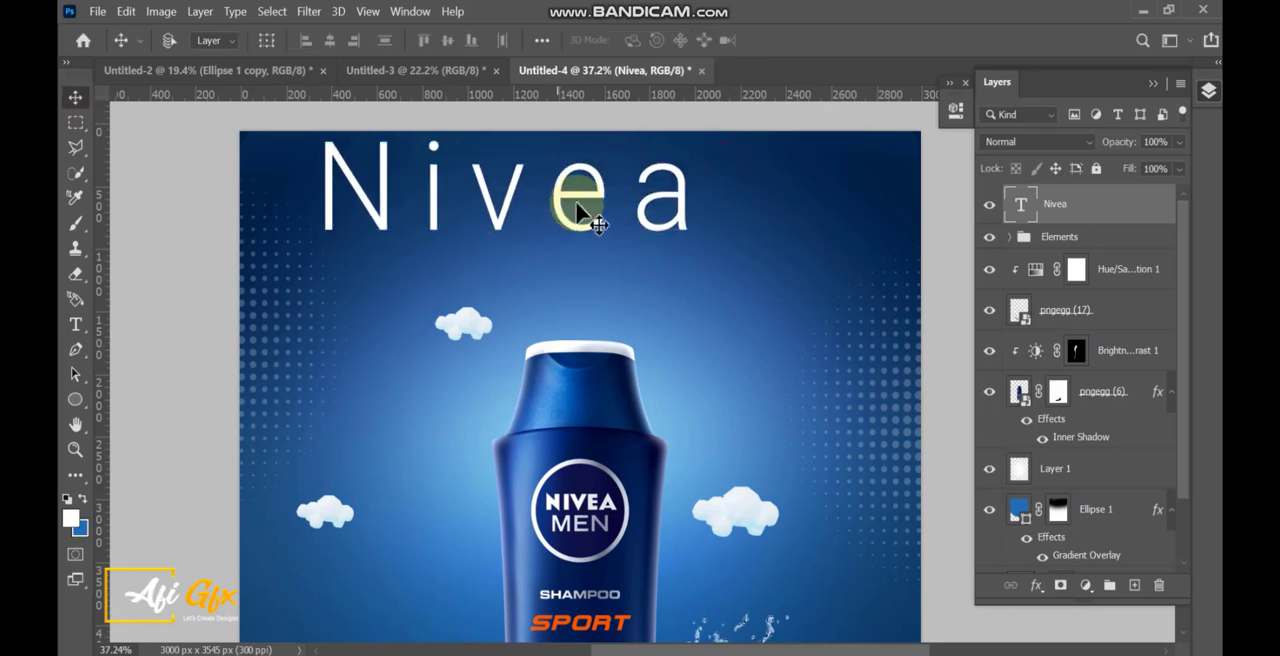
{"action": "key", "text": "ctrl+t"}
{"action": "left_click_drag", "start_coordinate": [714, 194], "coordinate": [480, 207]}
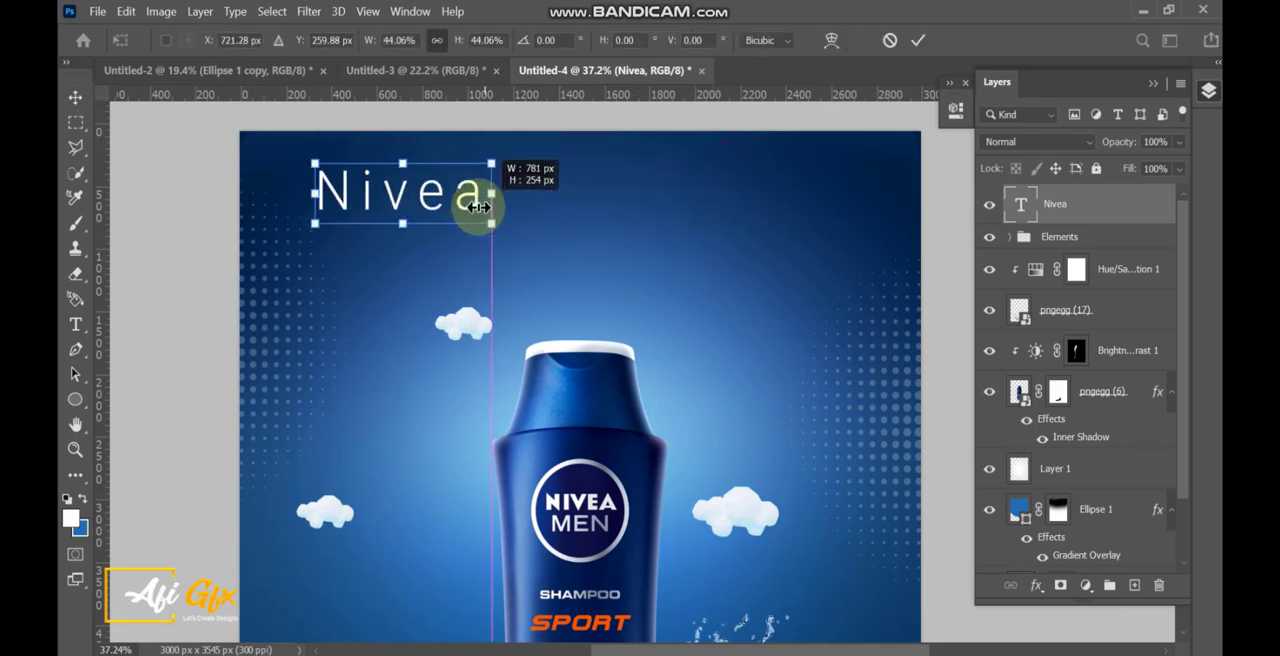
{"action": "key", "text": "Return"}
Extend the "Nivea" text to read "Nivea Men".
{"action": "key", "text": "t"}
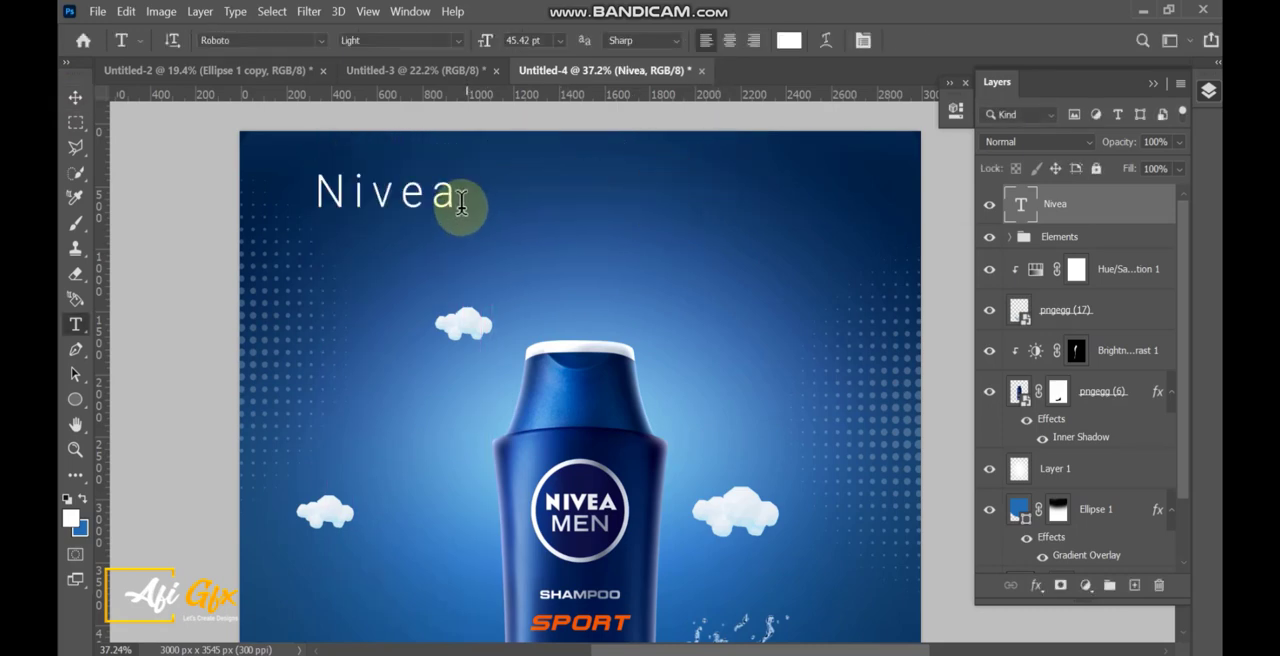
{"action": "left_click", "coordinate": [468, 209]}
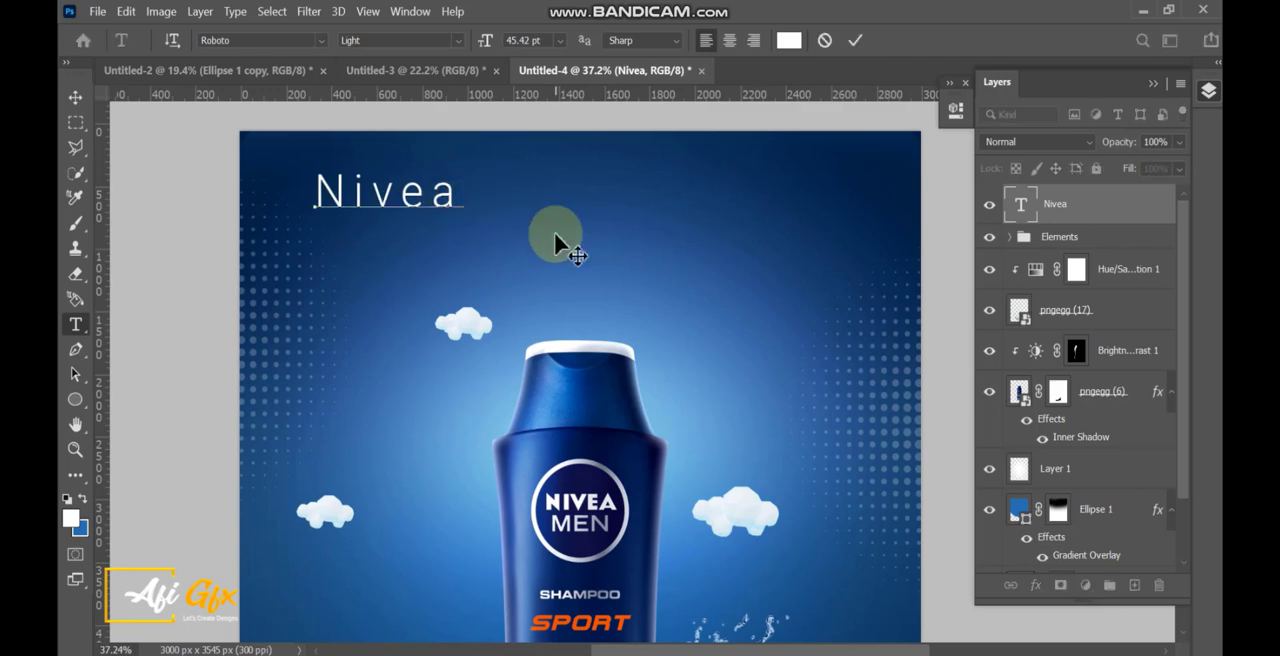
{"action": "type", "text": "Men"}
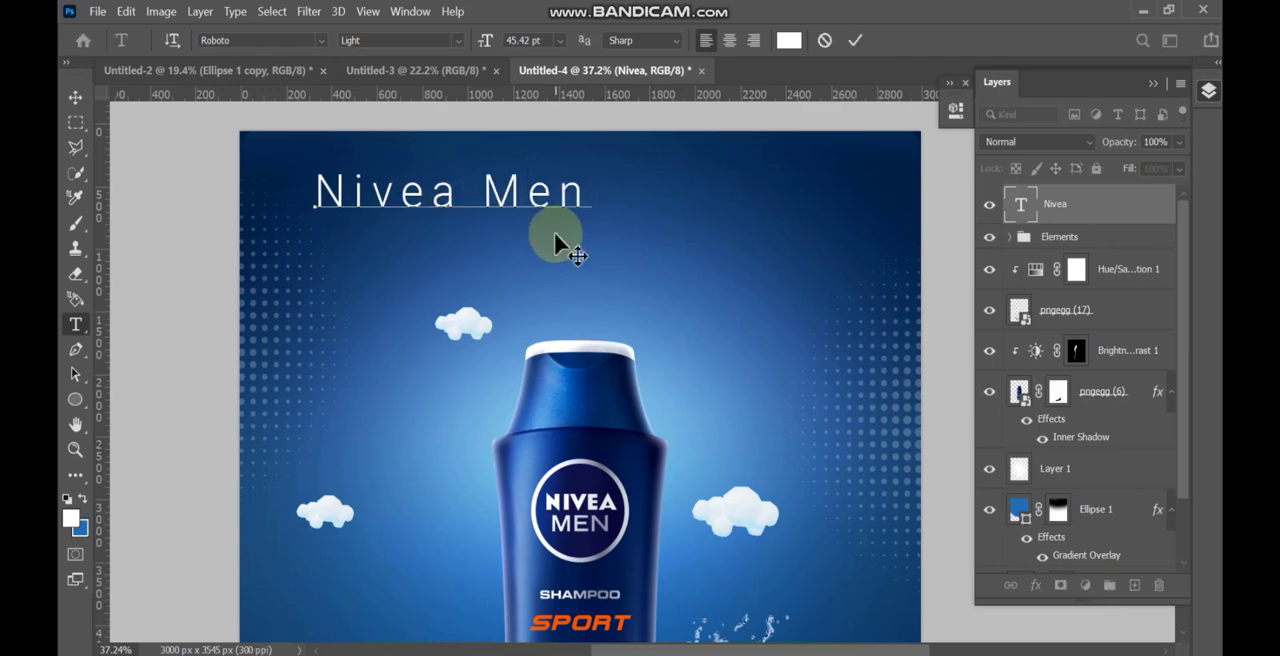
{"action": "left_click", "coordinate": [76, 98]}
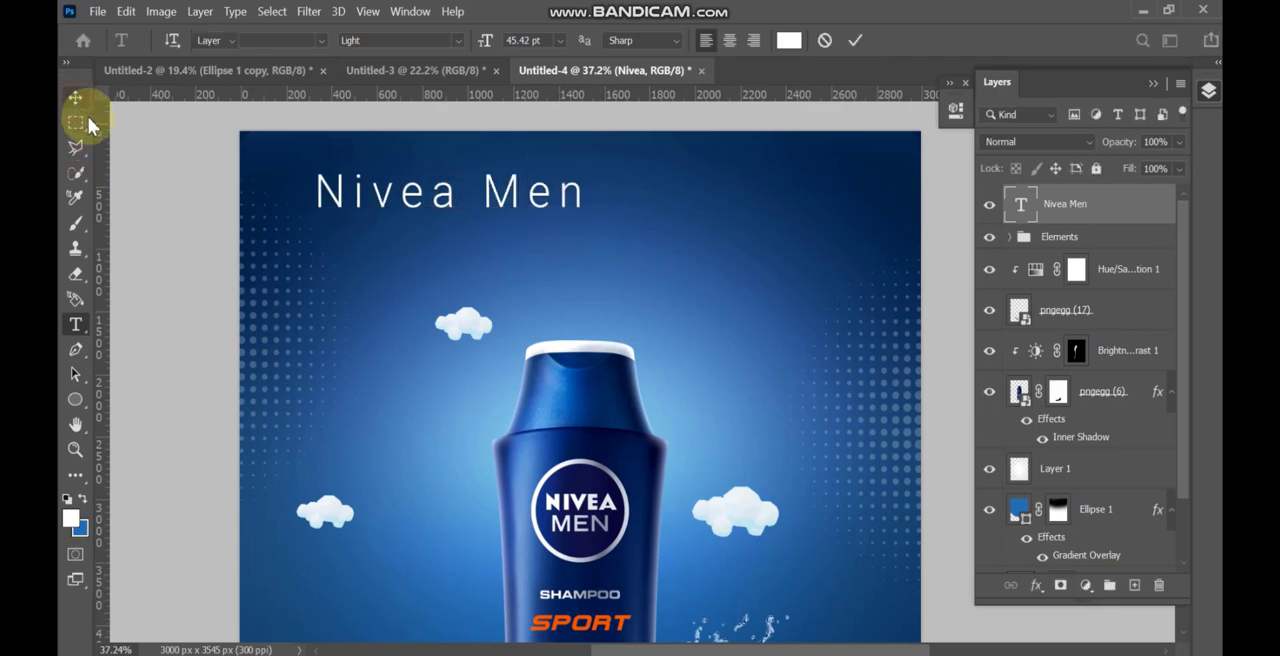
Add the white text "Shampoo" in Roboto Light at 123 pt and place it directly beneath "Nivea Men".
{"action": "left_click", "coordinate": [76, 323]}
{"action": "left_click", "coordinate": [327, 242]}
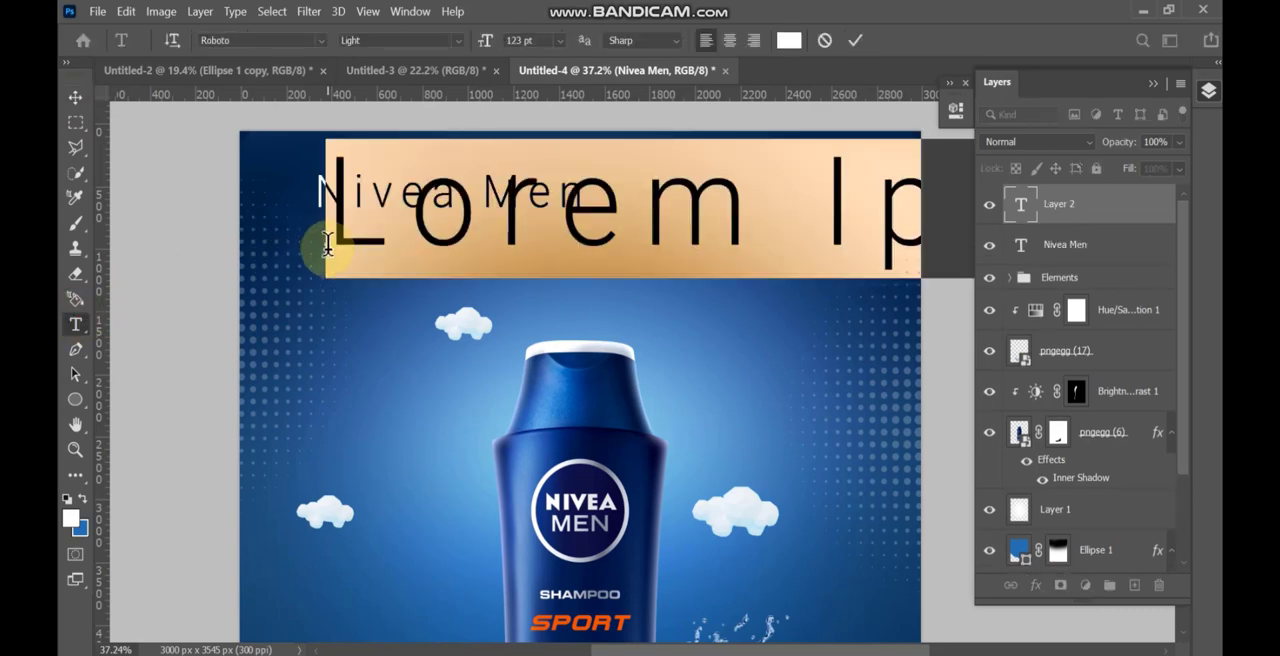
{"action": "type", "text": "Shamp"}
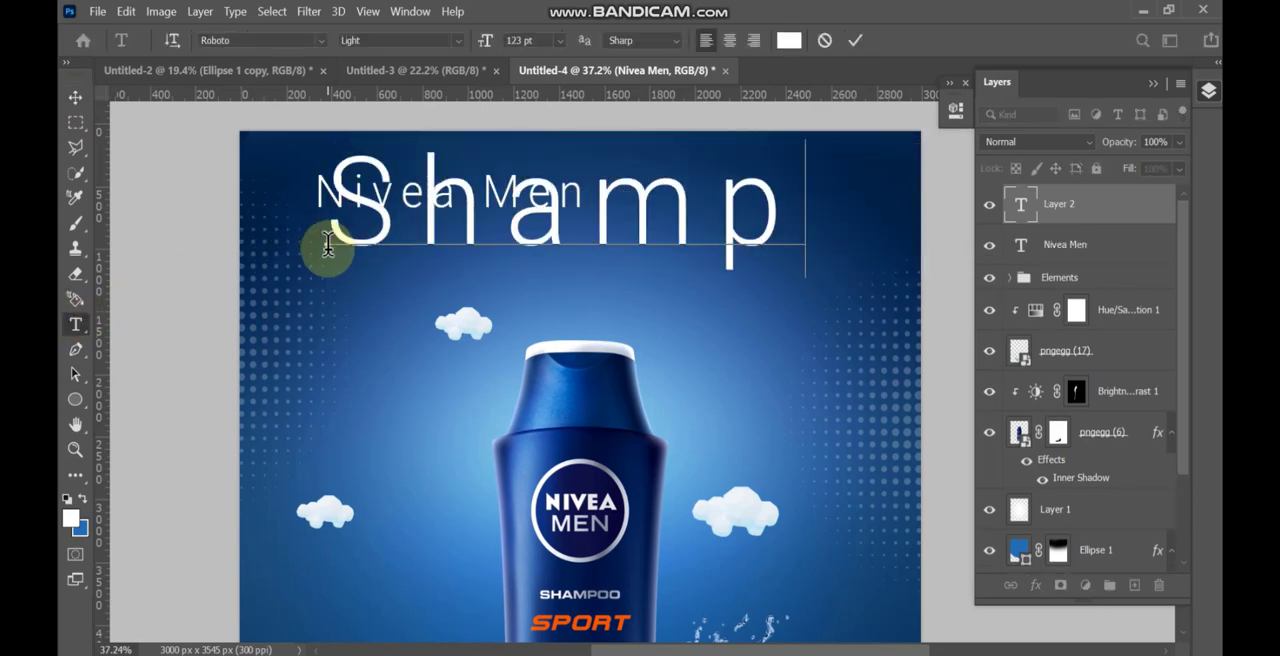
{"action": "type", "text": "oo"}
{"action": "left_click", "coordinate": [76, 100]}
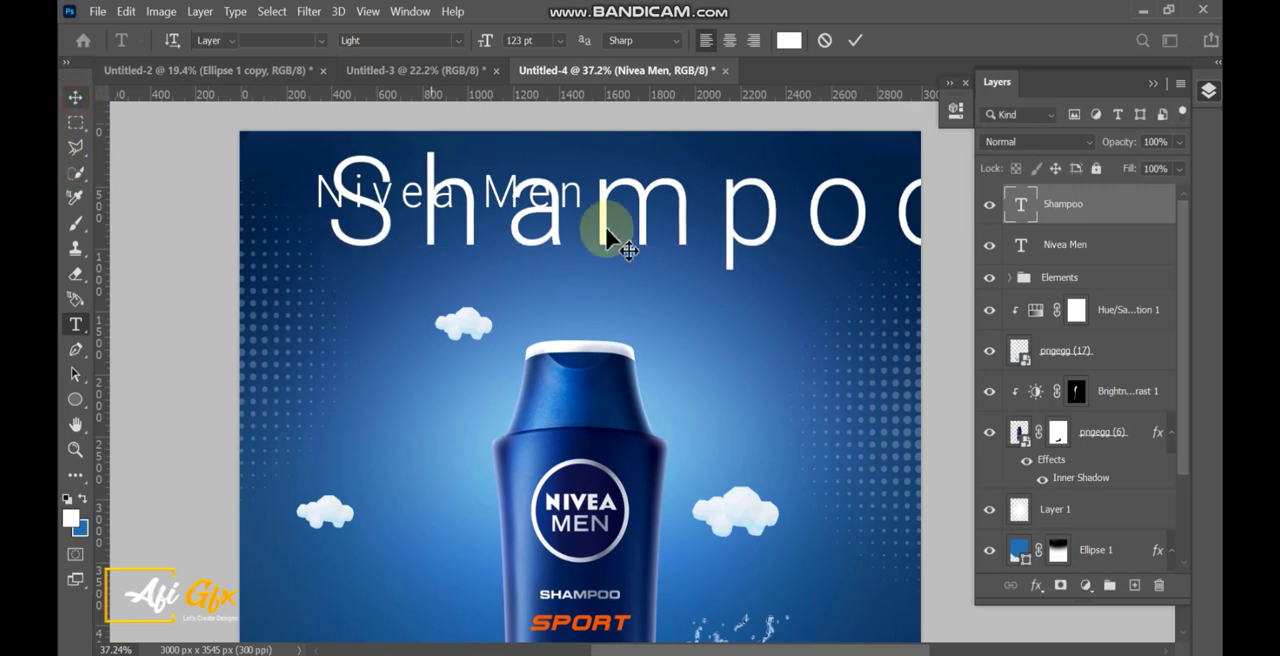
{"action": "left_click_drag", "start_coordinate": [611, 232], "coordinate": [580, 311]}
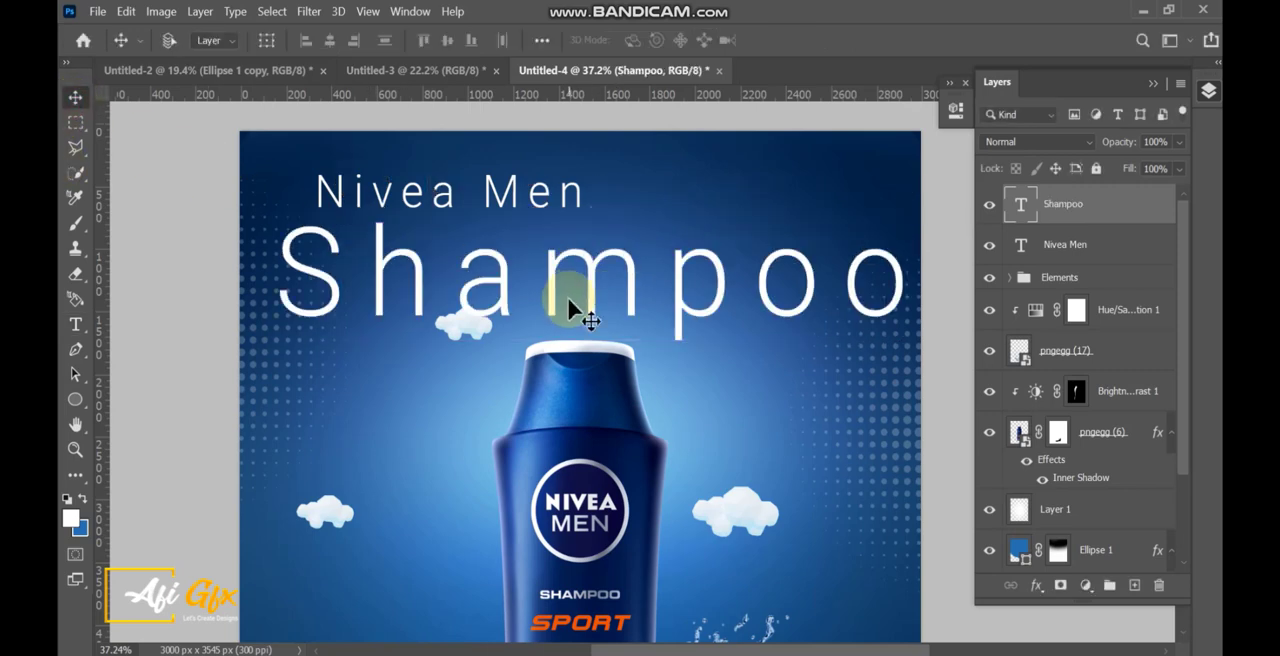
Open the character settings and apply All Caps to both the Shampoo and Nivea Men text layers.
{"action": "left_click", "coordinate": [410, 11]}
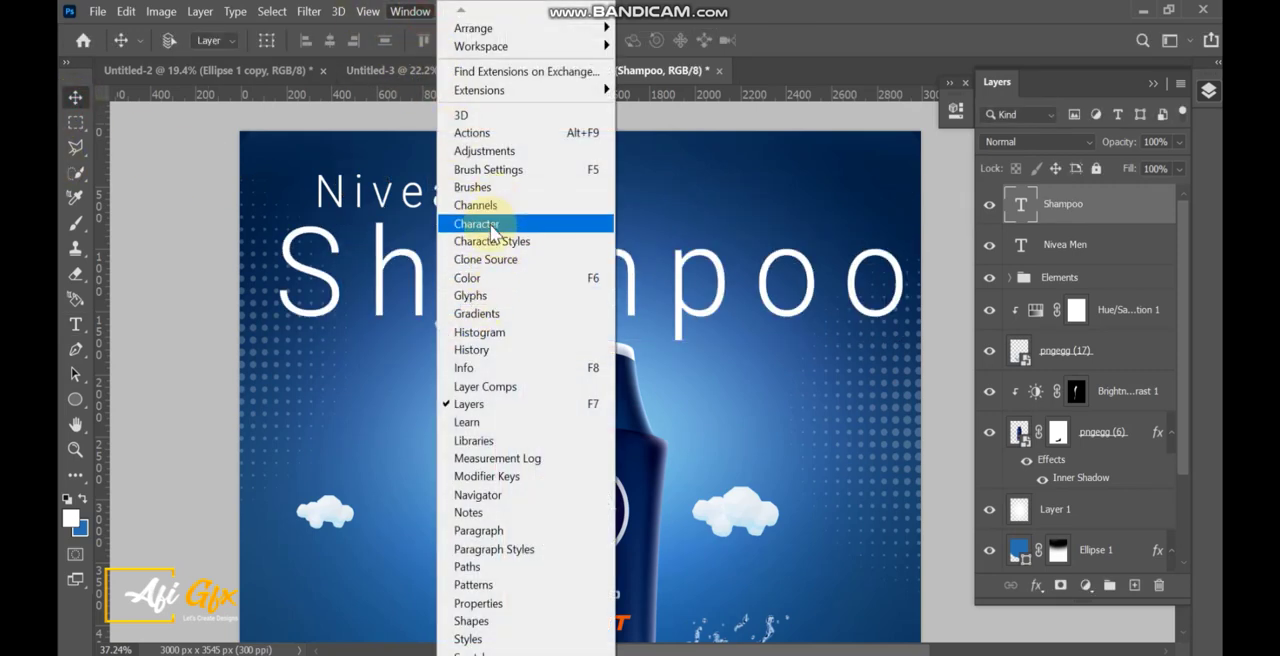
{"action": "left_click", "coordinate": [476, 223]}
{"action": "left_click_drag", "start_coordinate": [640, 128], "coordinate": [891, 123]}
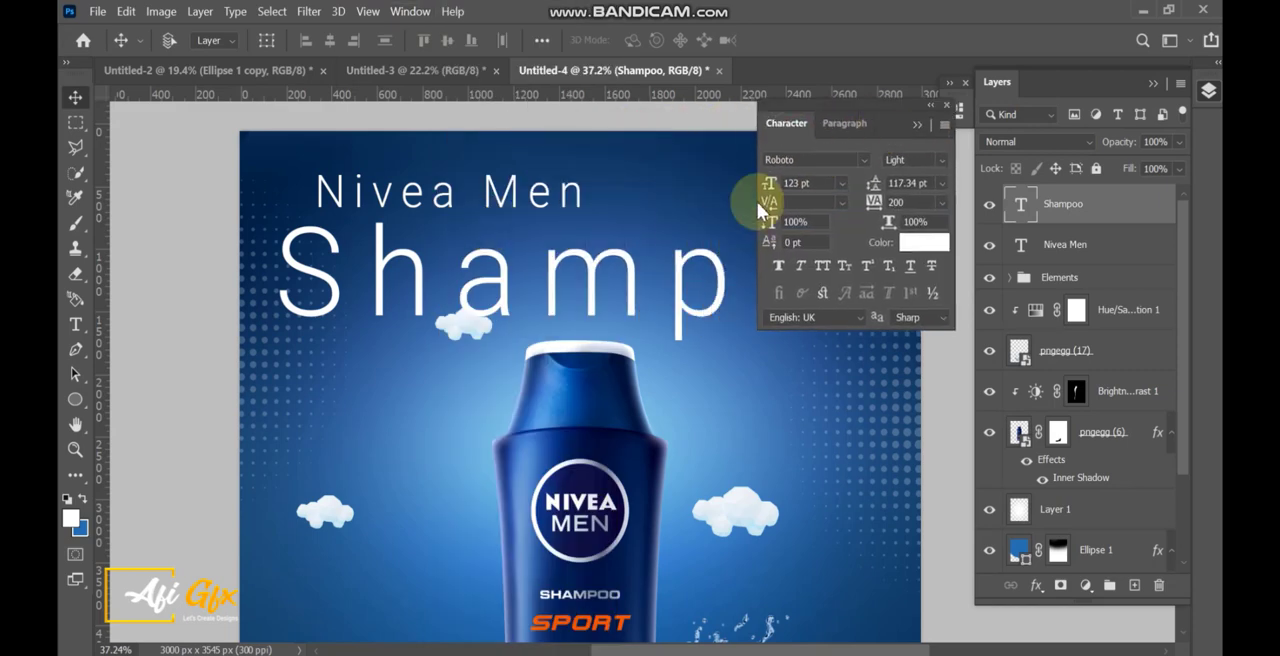
{"action": "left_click_drag", "start_coordinate": [672, 238], "coordinate": [552, 244]}
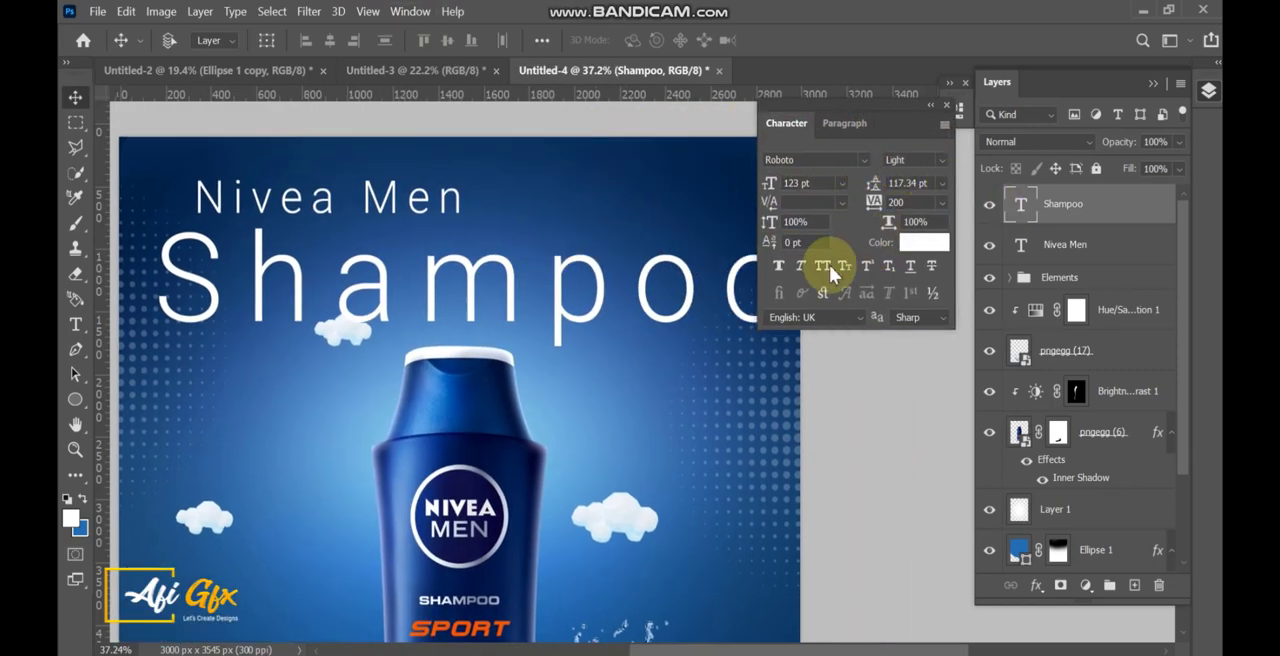
{"action": "left_click", "coordinate": [1004, 256]}
{"action": "left_click", "coordinate": [822, 265]}
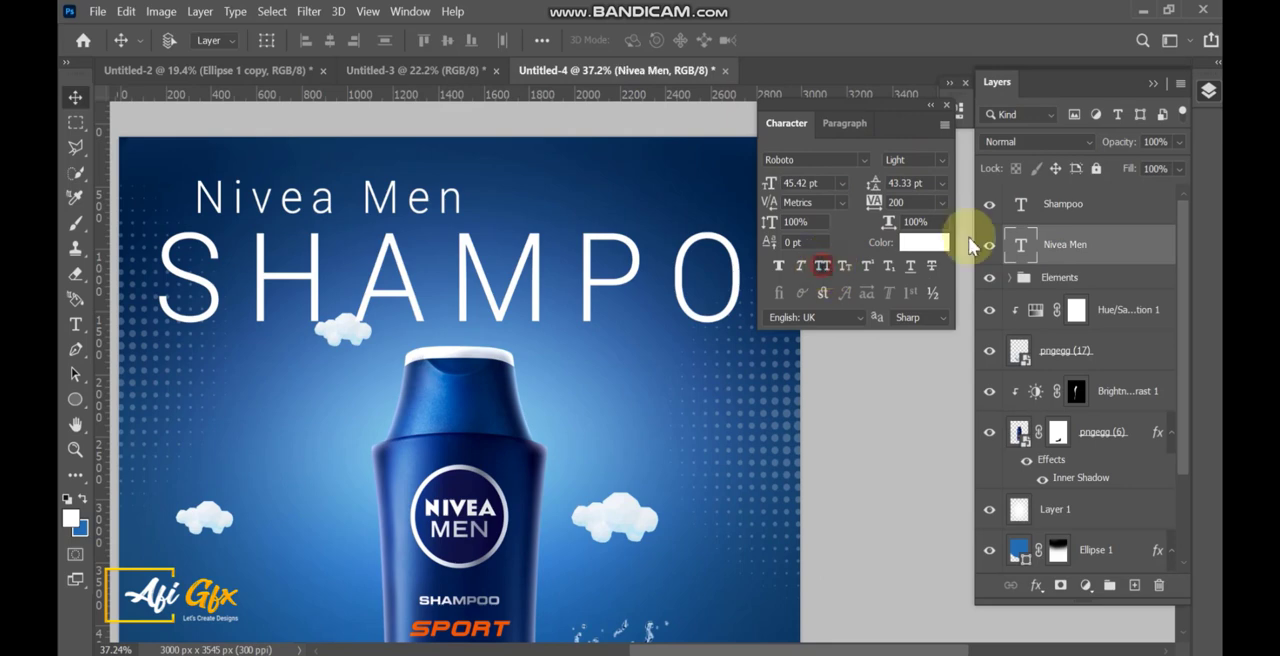
Set the tracking of the Shampoo and Nivea Men text layers to 0.
{"action": "left_click", "coordinate": [1095, 207], "text": "shift"}
{"action": "left_click", "coordinate": [941, 202]}
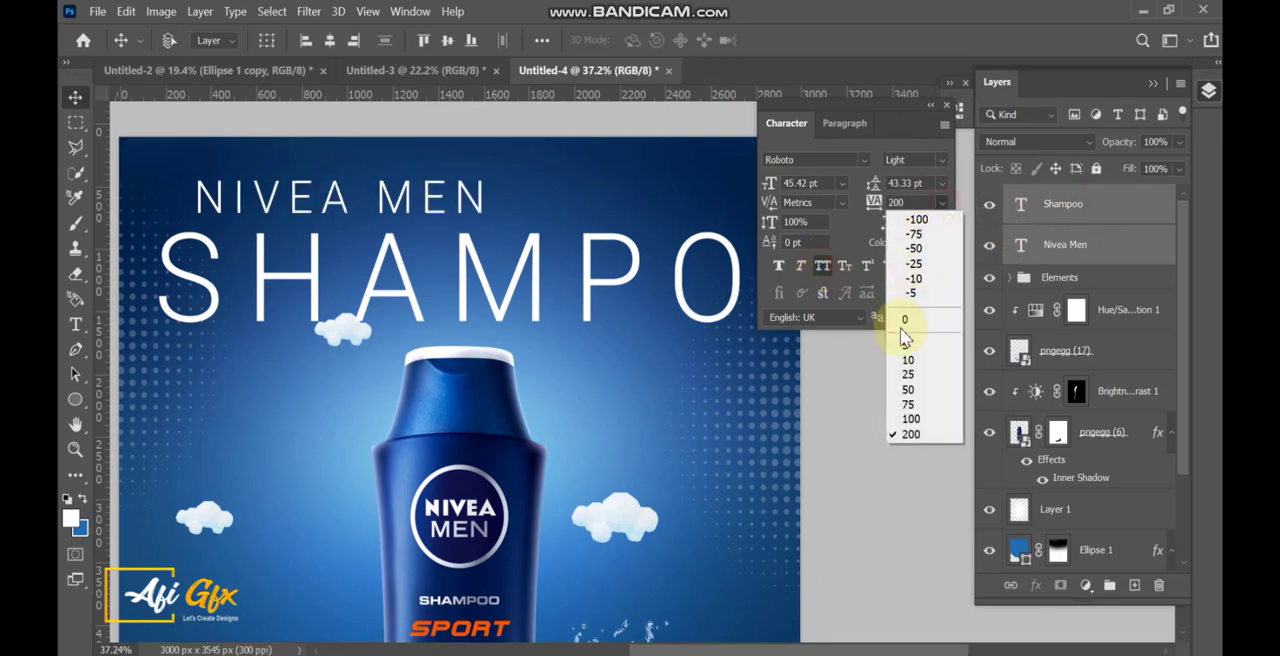
{"action": "left_click", "coordinate": [905, 322]}
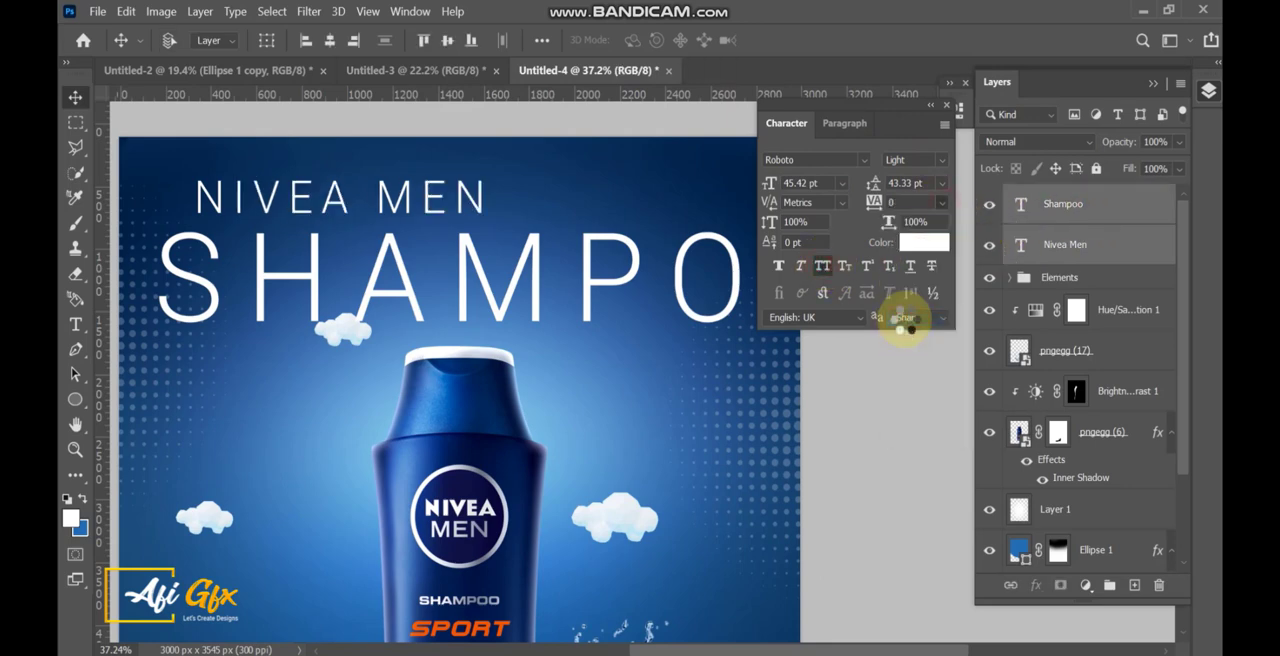
Change the font style of the Nivea Men text to Roboto Bold.
{"action": "left_click", "coordinate": [1088, 258]}
{"action": "left_click", "coordinate": [914, 160]}
{"action": "left_click", "coordinate": [930, 535]}
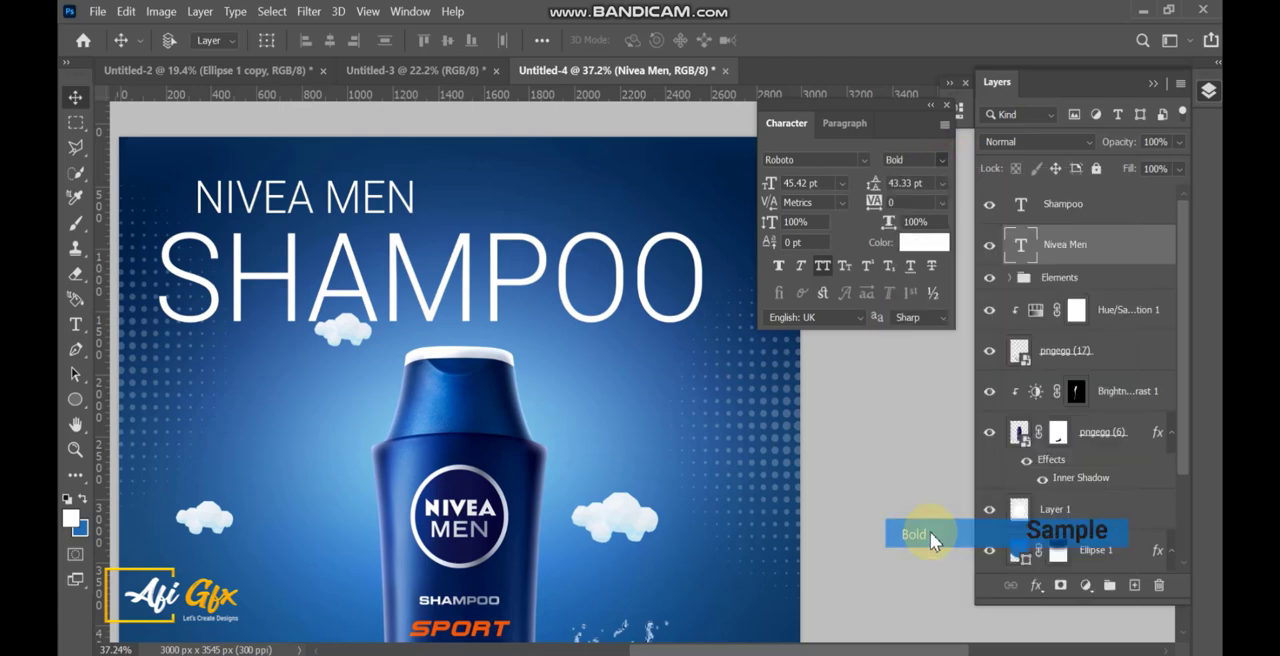
{"action": "left_click", "coordinate": [1081, 212]}
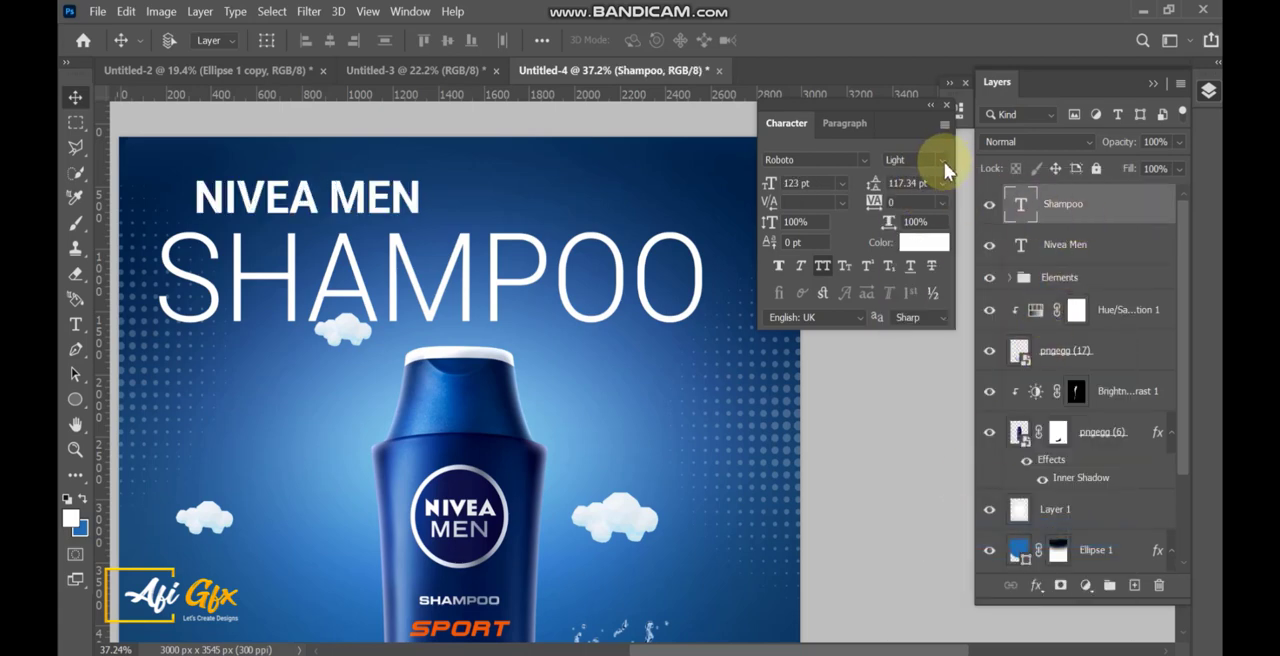
Recolor the Nivea Men text with the orange sampled from the word "SPORT" on the bottle.
{"action": "left_click", "coordinate": [1084, 251]}
{"action": "scroll", "coordinate": [615, 294], "scroll_direction": "down", "scroll_amount": 4}
{"action": "left_click_drag", "start_coordinate": [620, 288], "coordinate": [558, 261]}
{"action": "scroll", "coordinate": [465, 540], "scroll_direction": "up", "scroll_amount": 9}
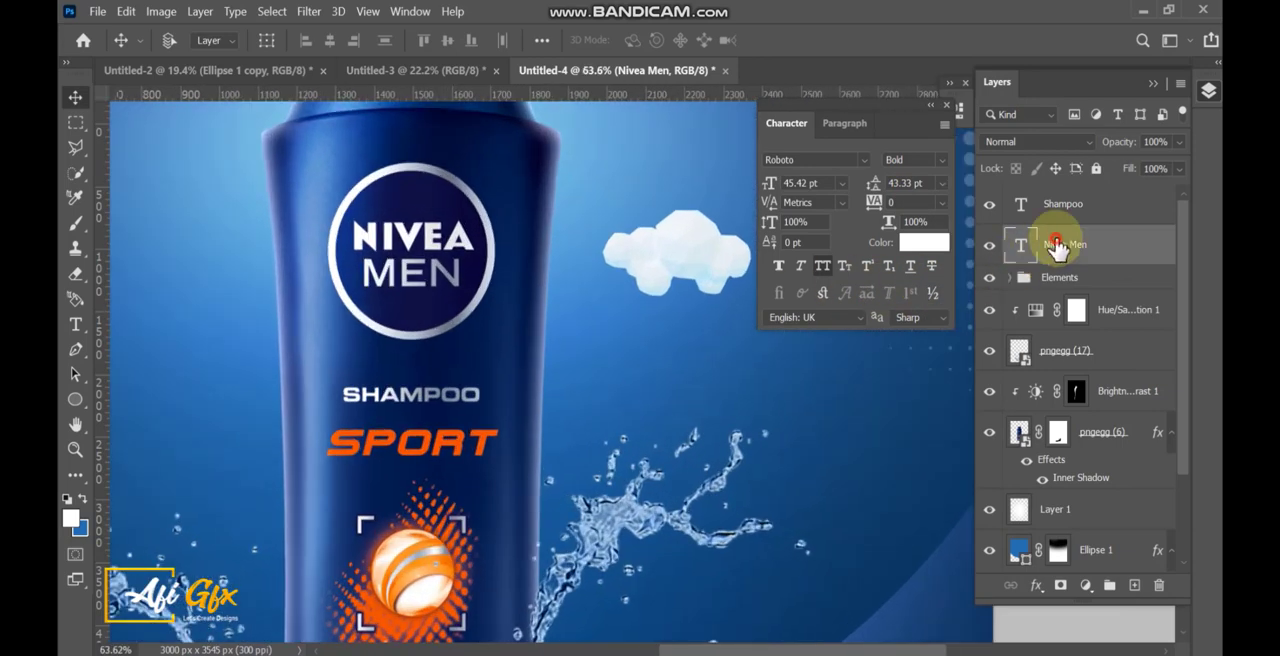
{"action": "left_click", "coordinate": [924, 242]}
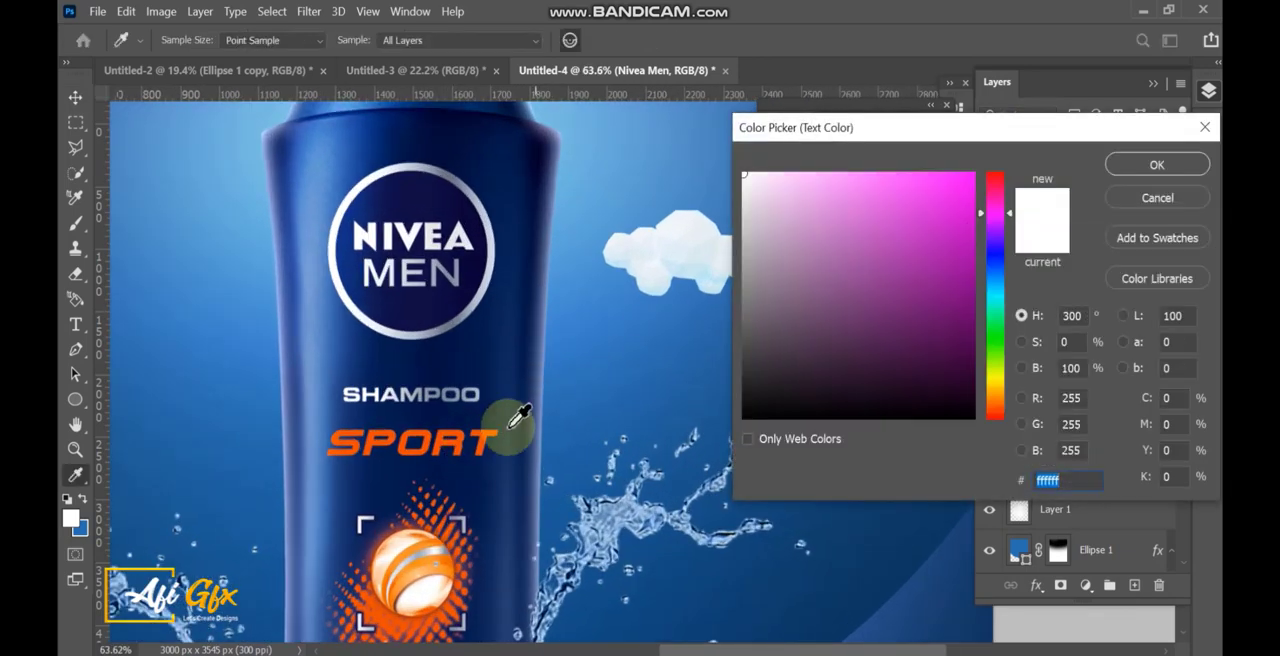
{"action": "left_click", "coordinate": [488, 432]}
{"action": "left_click", "coordinate": [1138, 163]}
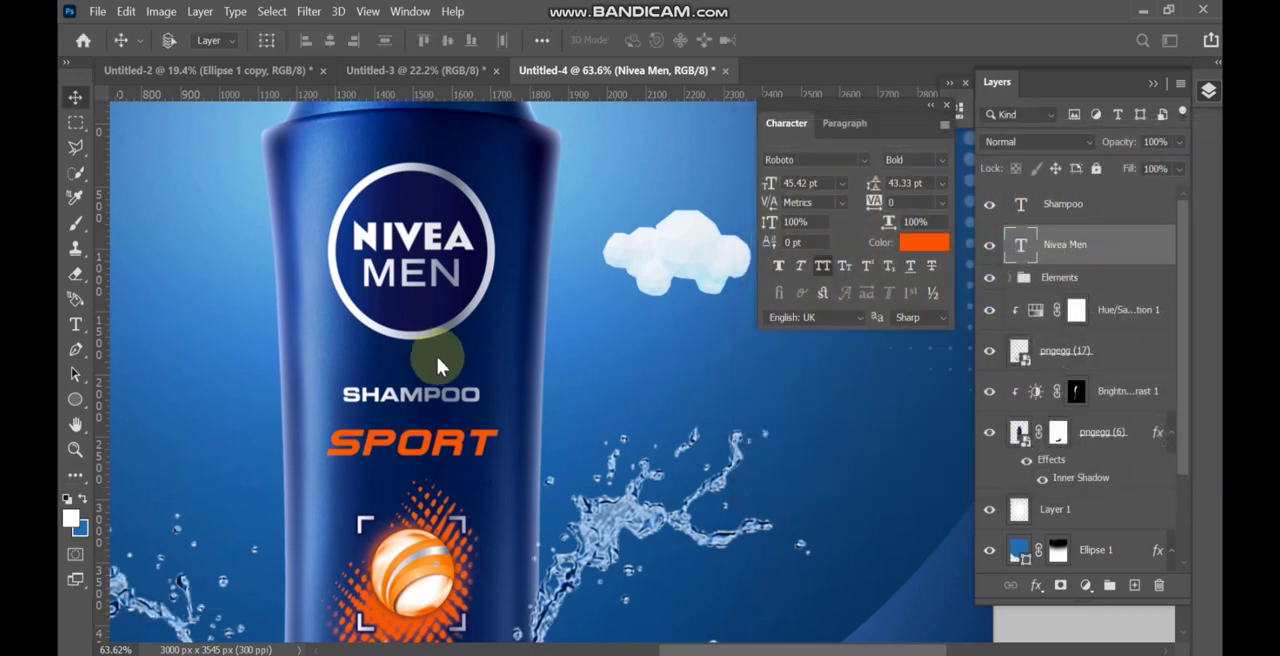
Move the Nivea Men text to the middle above the bottle and enlarge it to about 77 pt.
{"action": "scroll", "coordinate": [470, 380], "scroll_direction": "down", "scroll_amount": 8}
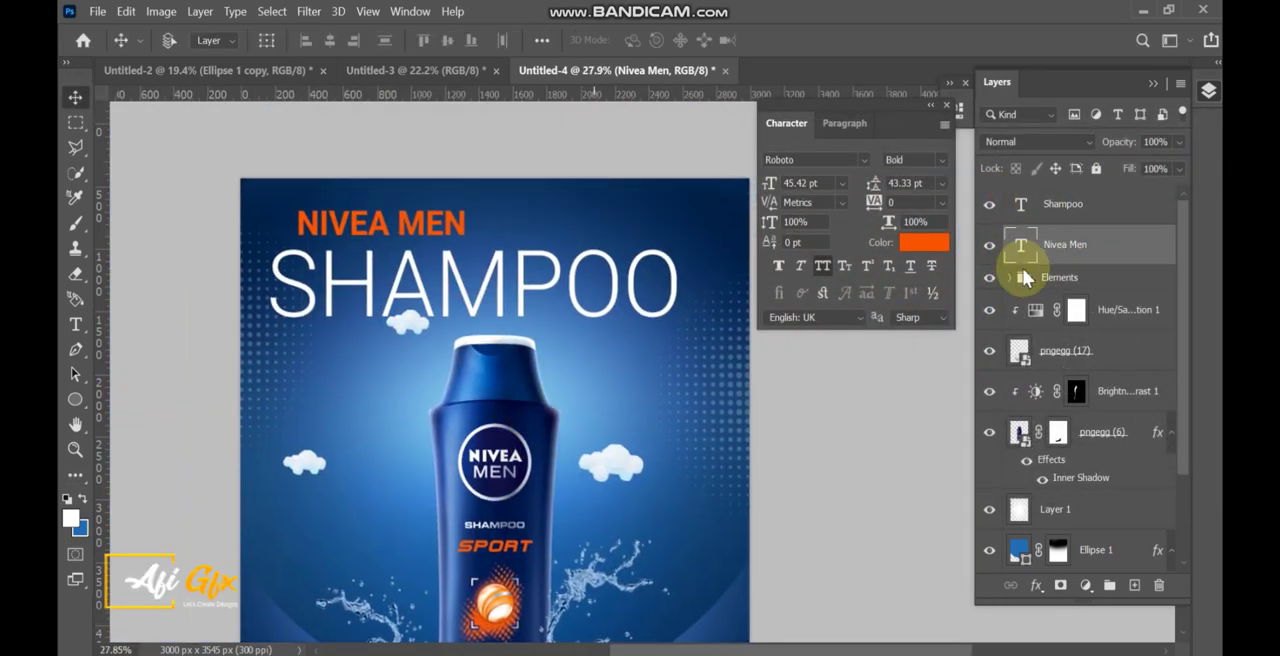
{"action": "left_click", "coordinate": [1060, 262]}
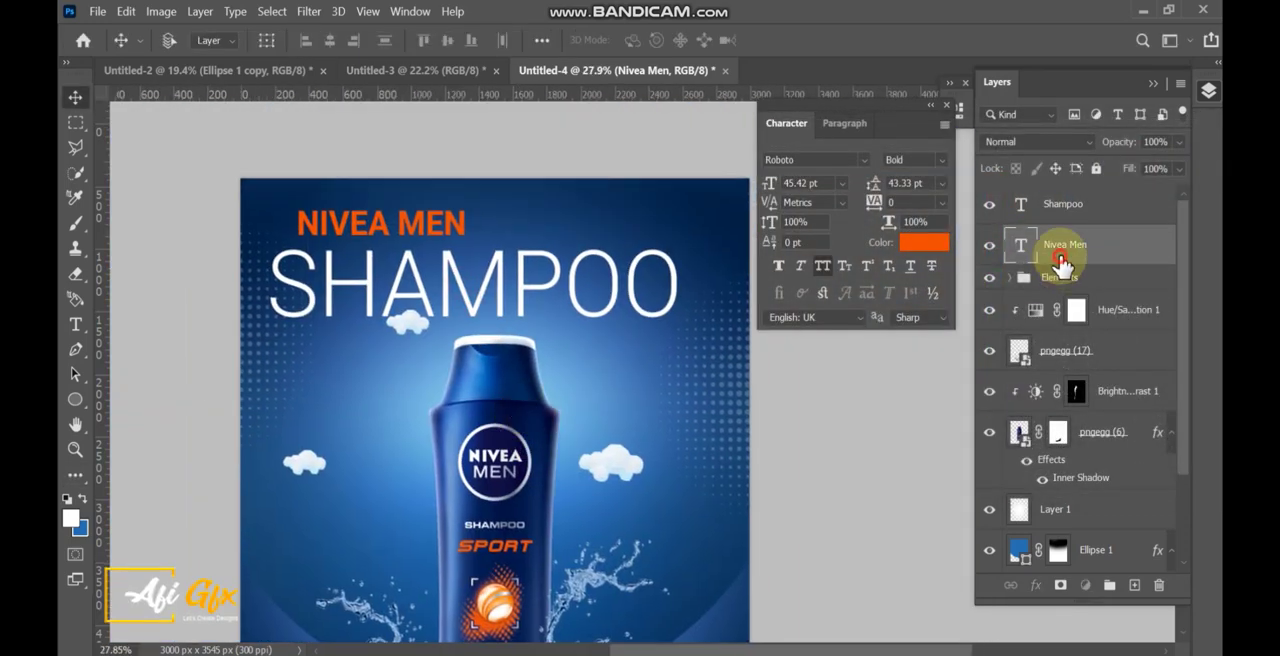
{"action": "left_click_drag", "start_coordinate": [454, 232], "coordinate": [595, 240]}
{"action": "key", "text": "ctrl+t"}
{"action": "key", "text": "Return"}
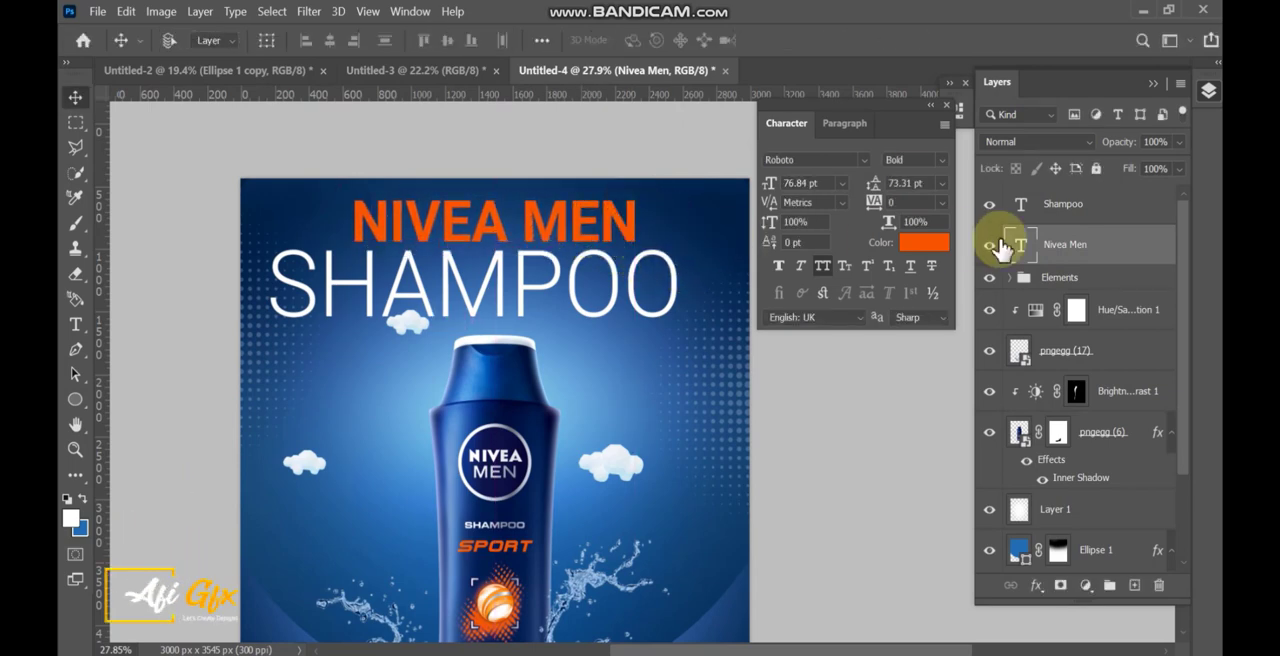
Scale the Shampoo text down to about 42 pt beneath "NIVEA MEN" and set its tracking to 100.
{"action": "left_click", "coordinate": [1063, 204]}
{"action": "key", "text": "ctrl+t"}
{"action": "left_click_drag", "start_coordinate": [680, 298], "coordinate": [528, 268]}
{"action": "key", "text": "Return"}
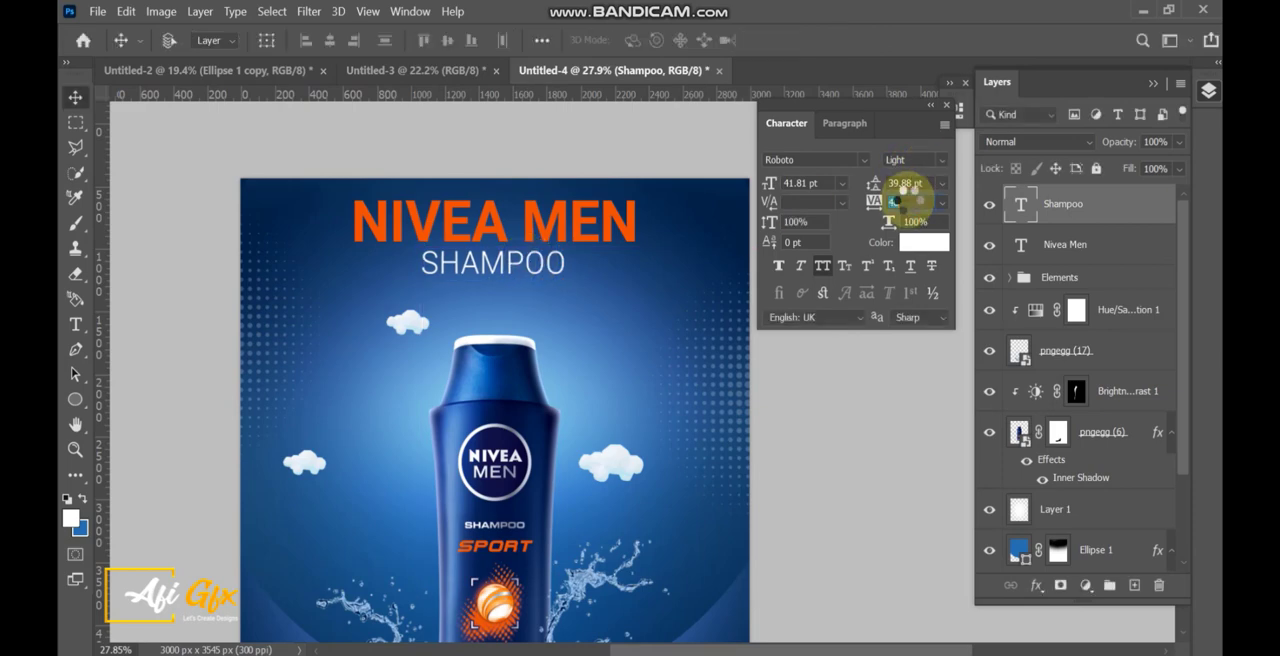
{"action": "type", "text": "80"}
{"action": "key", "text": "Return"}
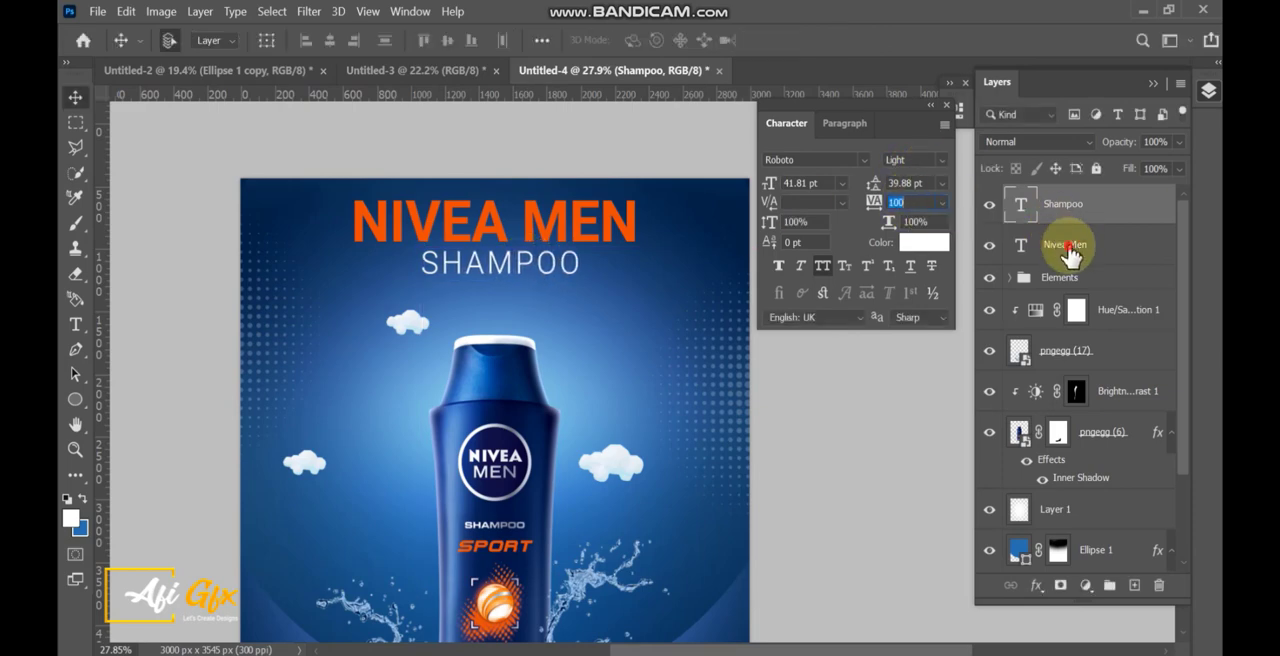
Align the Shampoo and Nivea Men texts on their horizontal centers and shift both slightly down.
{"action": "left_click", "coordinate": [1055, 245], "text": "shift"}
{"action": "left_click", "coordinate": [331, 47]}
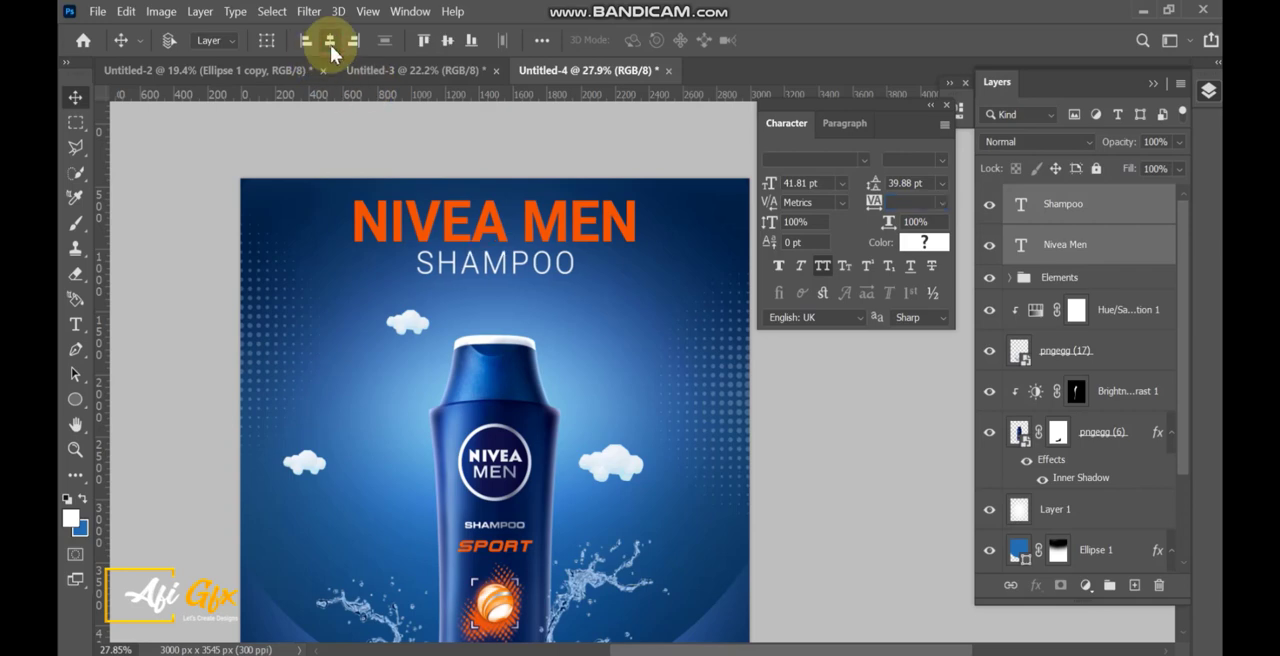
{"action": "left_click_drag", "start_coordinate": [533, 275], "coordinate": [533, 285]}
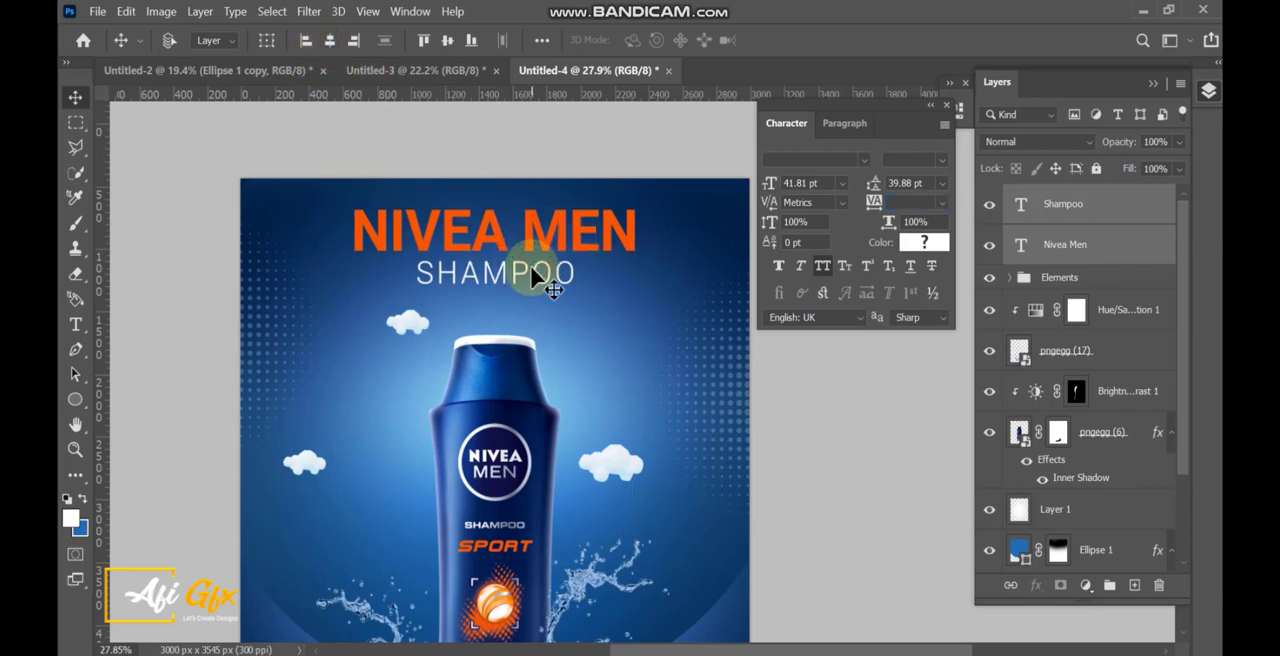
Draw a rectangle of about 1785 by 412 px around the "NIVEA MEN" headline, on a layer above Shampoo.
{"action": "left_click", "coordinate": [1057, 226]}
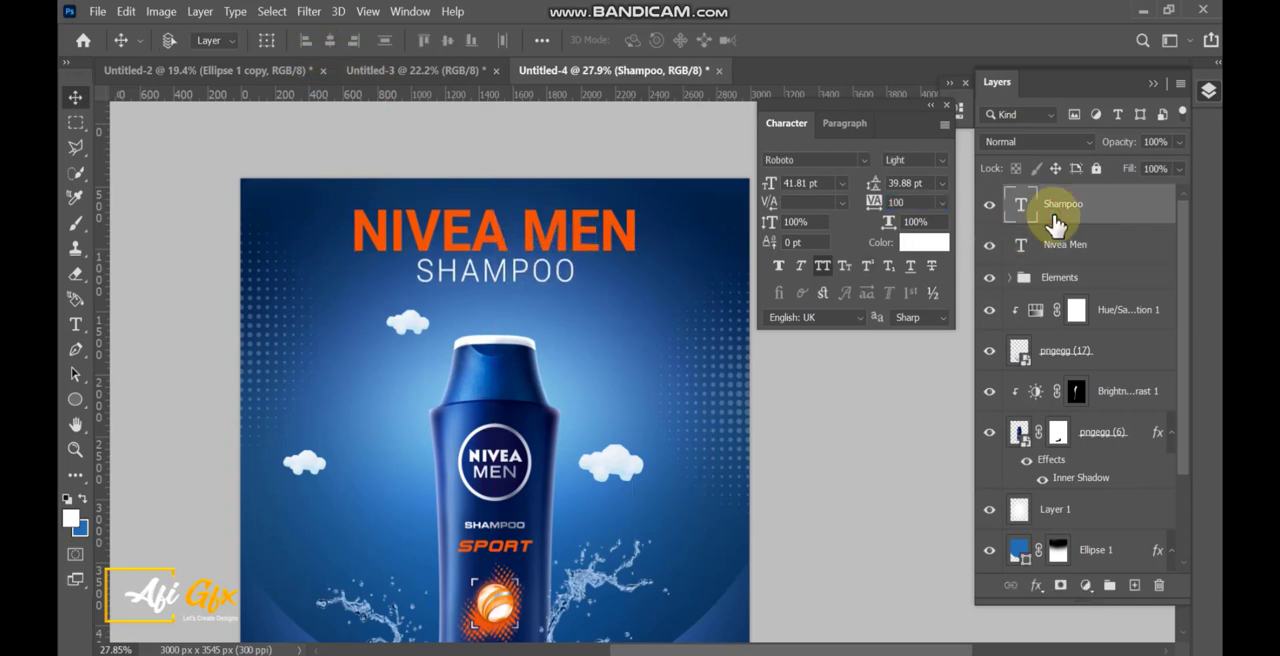
{"action": "left_click", "coordinate": [75, 400]}
{"action": "left_click", "coordinate": [138, 408]}
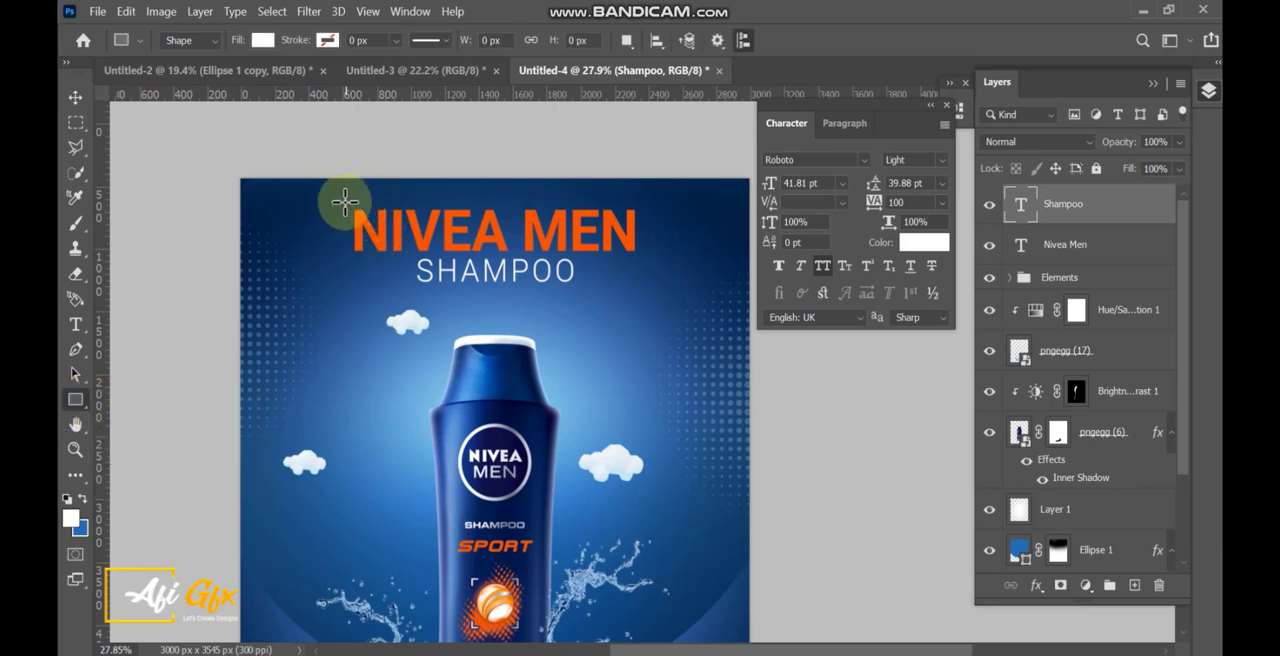
{"action": "left_click_drag", "start_coordinate": [345, 203], "coordinate": [645, 270]}
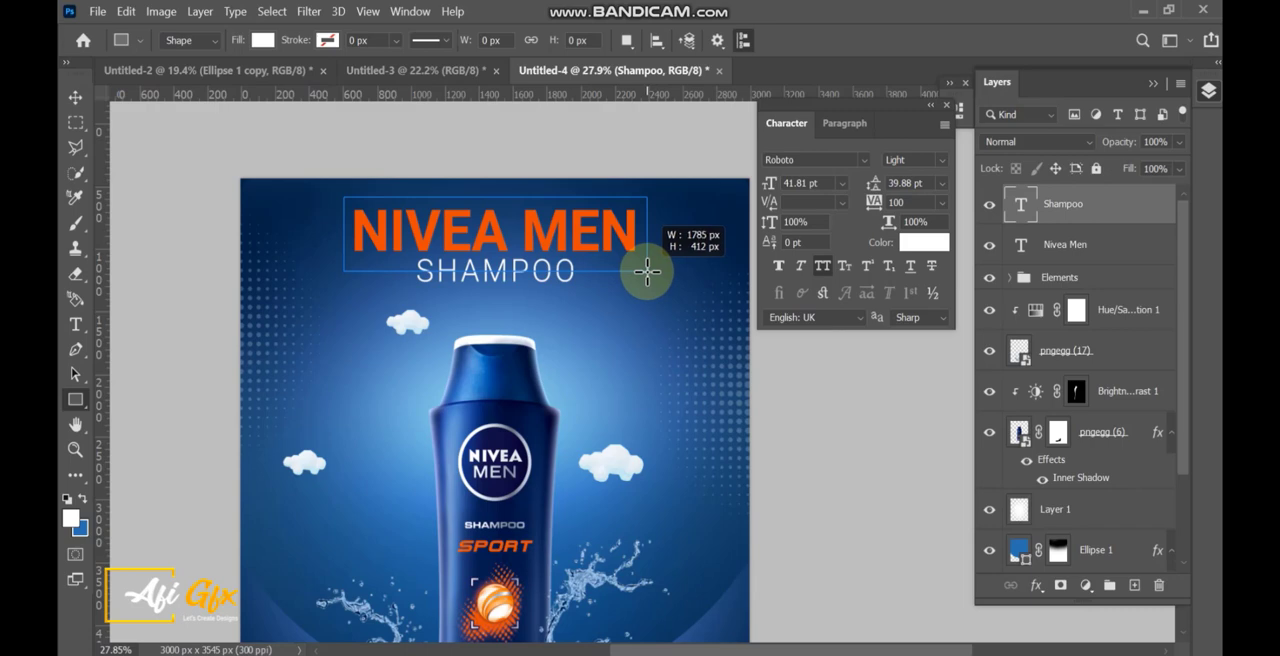
{"action": "left_click_drag", "start_coordinate": [647, 271], "coordinate": [646, 271]}
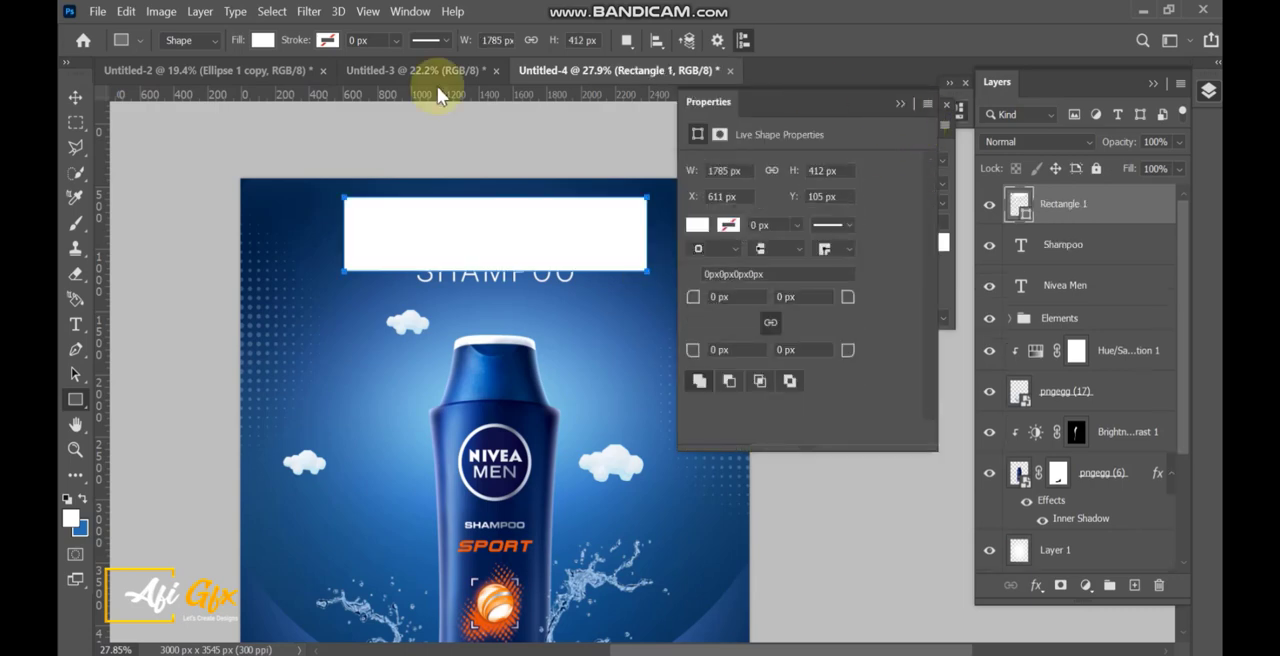
Remove the rectangle's fill and give it a white 6 px stroke.
{"action": "left_click", "coordinate": [263, 40]}
{"action": "left_click", "coordinate": [146, 77]}
{"action": "left_click", "coordinate": [330, 42]}
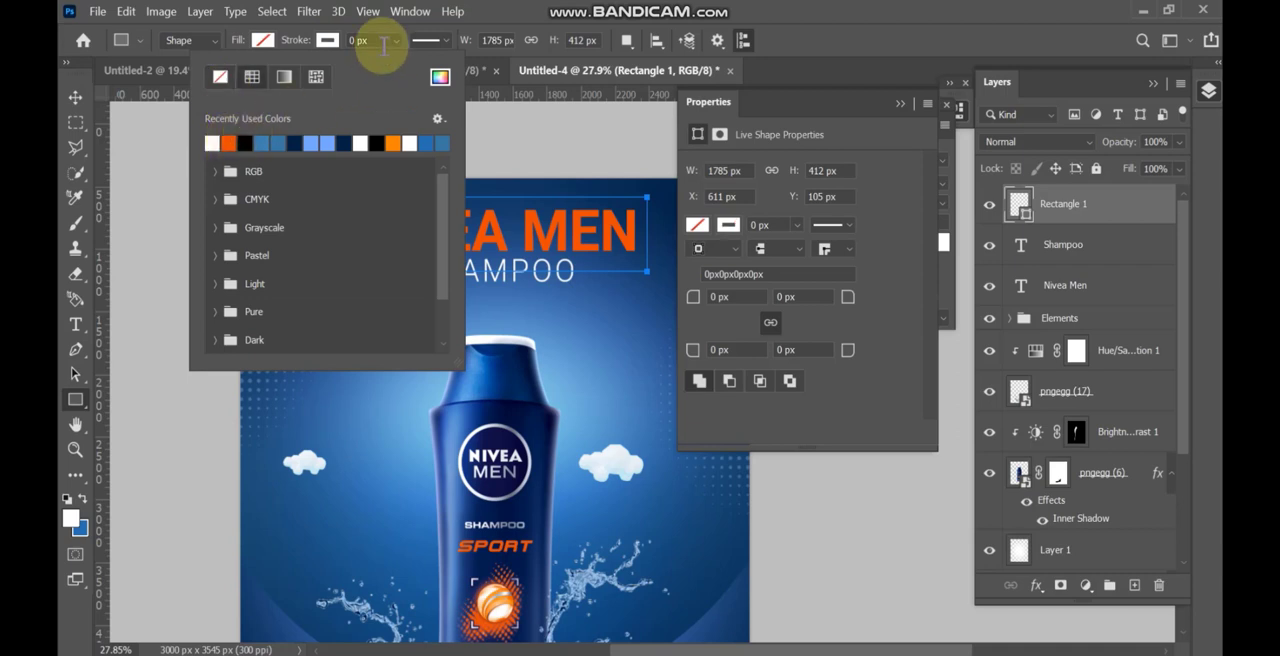
{"action": "left_click", "coordinate": [383, 41]}
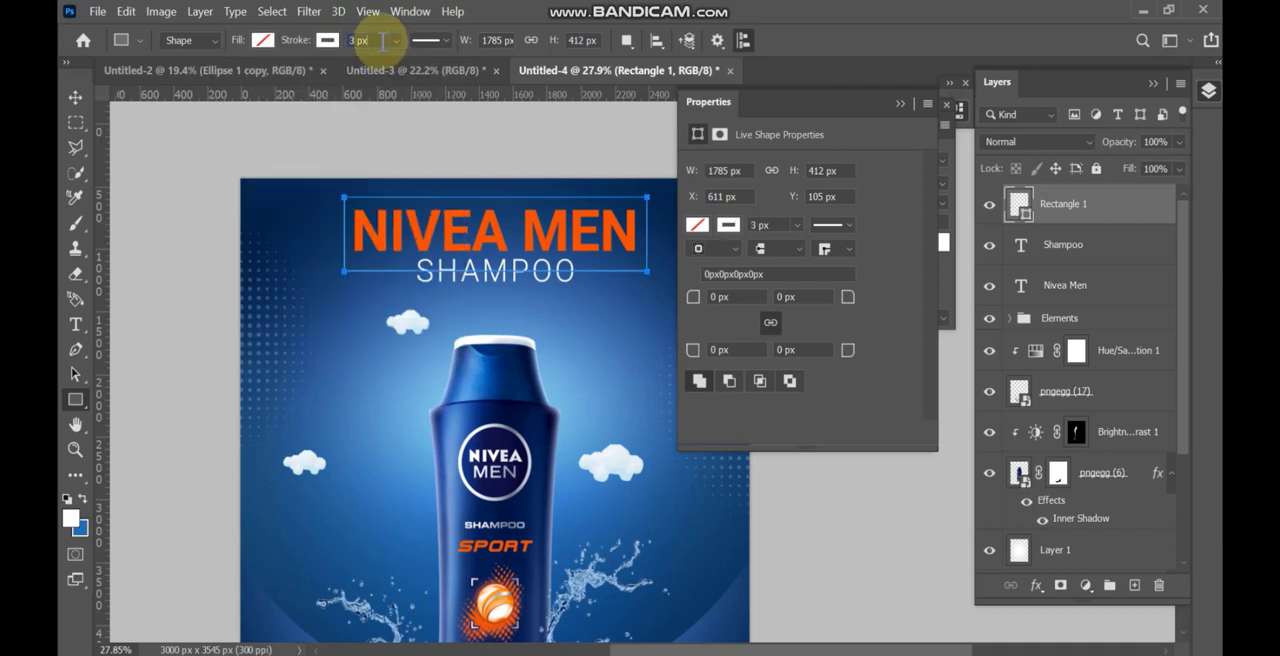
{"action": "left_click", "coordinate": [899, 104]}
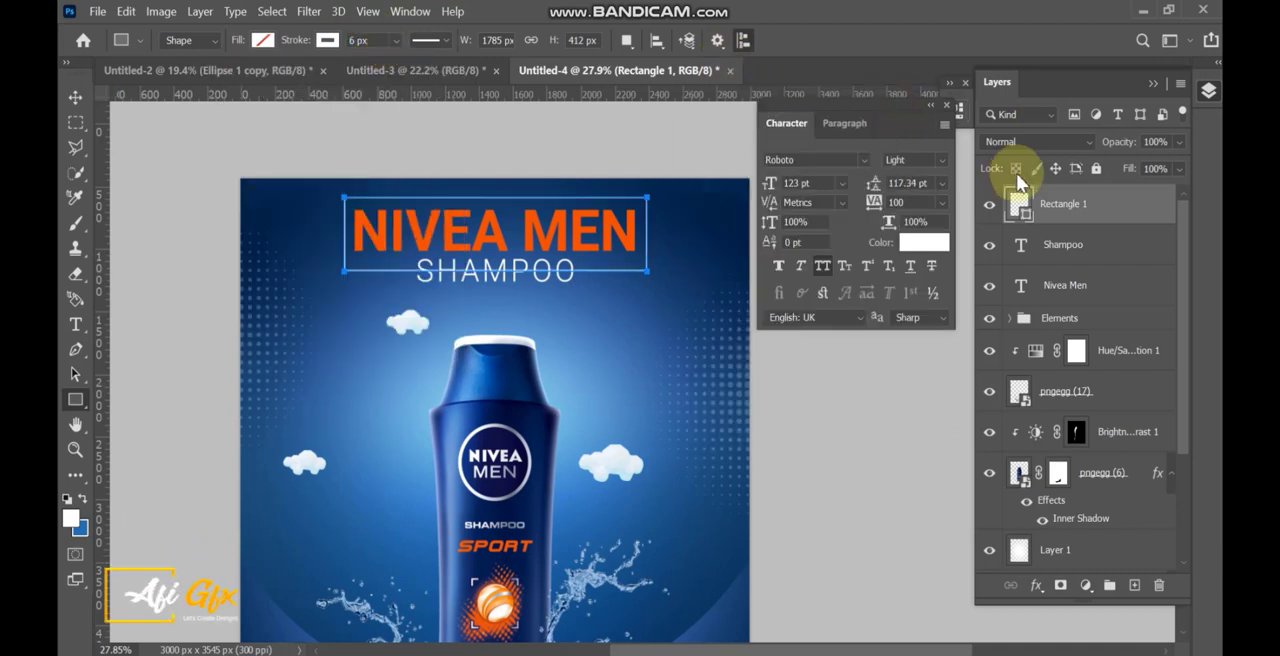
{"action": "key", "text": "v"}
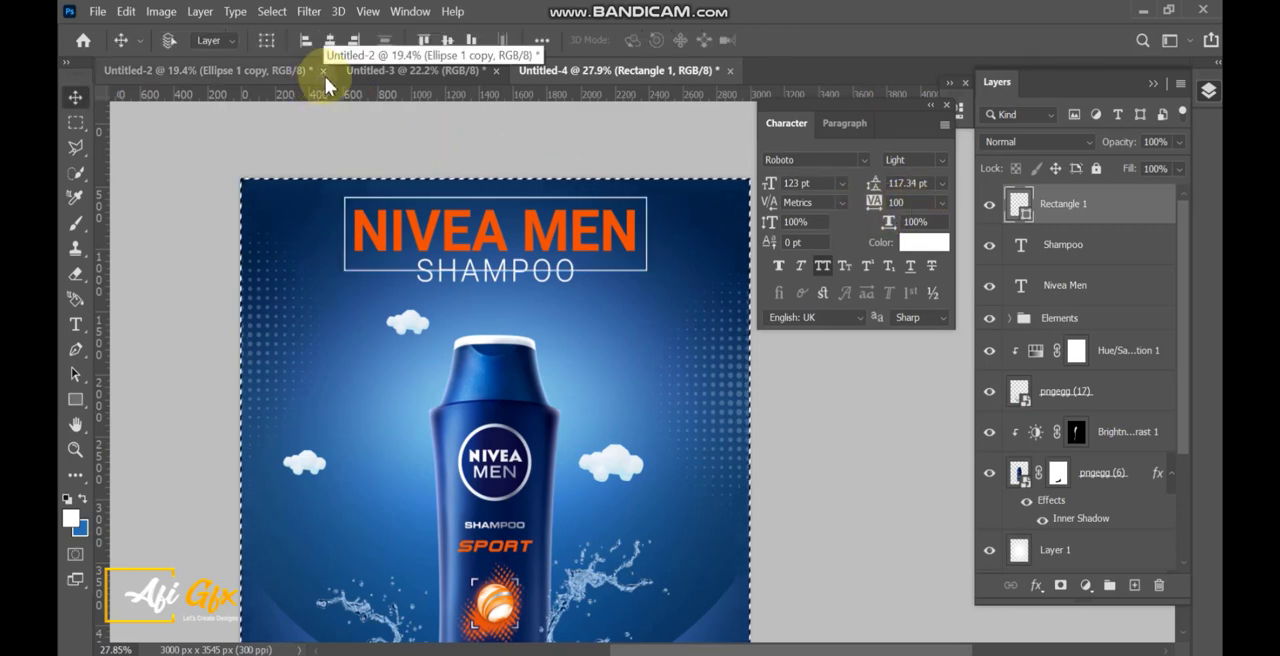
Center the "NIVEA MEN" rectangle frame horizontally on the canvas and clear the canvas selection.
{"action": "left_click", "coordinate": [332, 41]}
{"action": "left_click", "coordinate": [77, 102]}
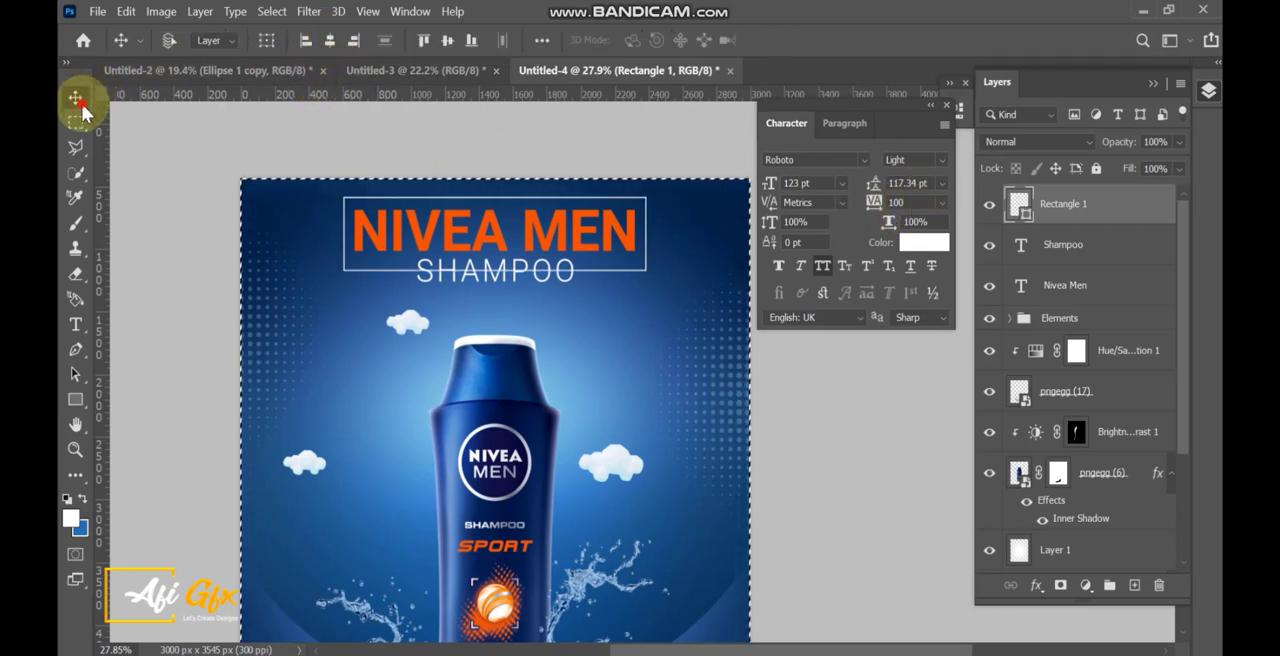
Add a layer mask to the rectangle frame and erase its lower line behind SHAMPOO using a 143 px eraser at 100% hardness.
{"action": "left_click", "coordinate": [72, 284]}
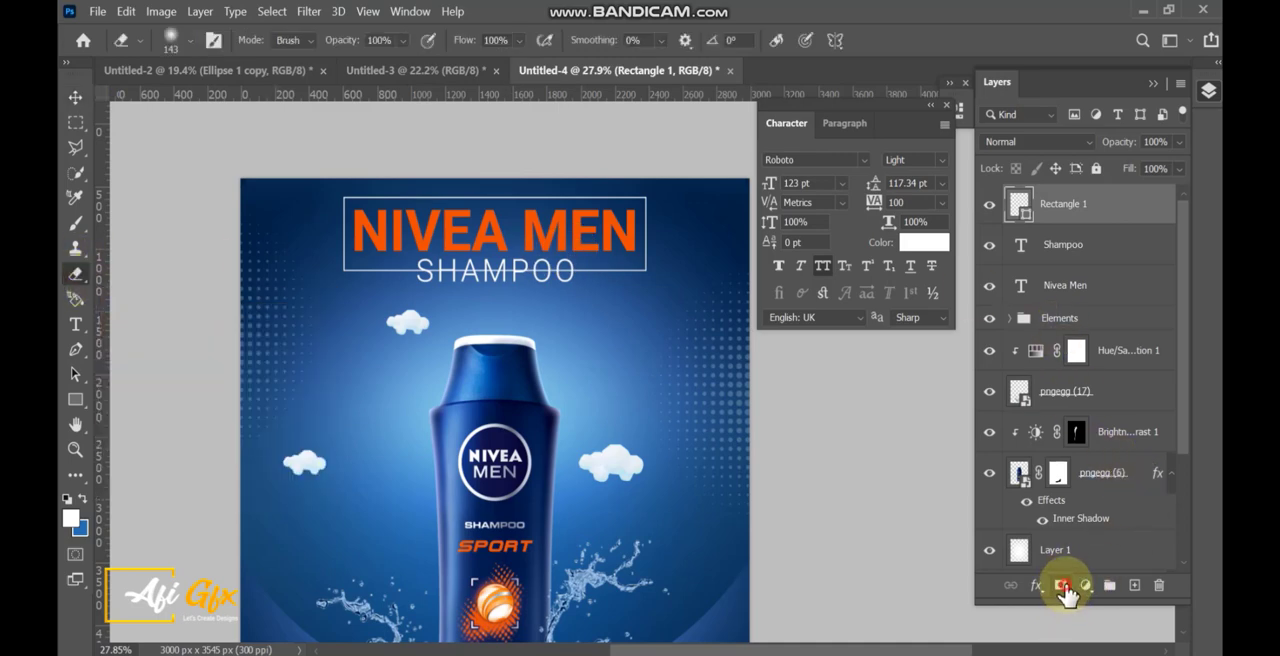
{"action": "left_click", "coordinate": [1064, 587]}
{"action": "scroll", "coordinate": [480, 285], "scroll_direction": "up", "scroll_amount": 3}
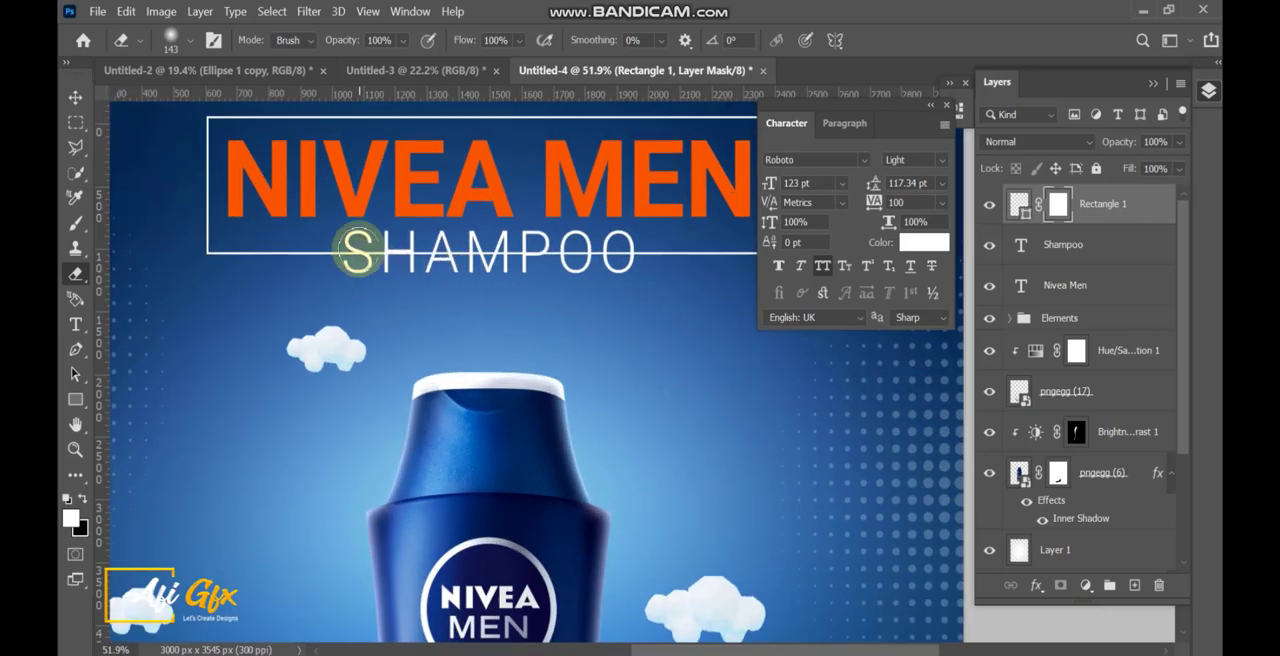
{"action": "right_click", "coordinate": [358, 250]}
{"action": "left_click_drag", "start_coordinate": [523, 325], "coordinate": [600, 327]}
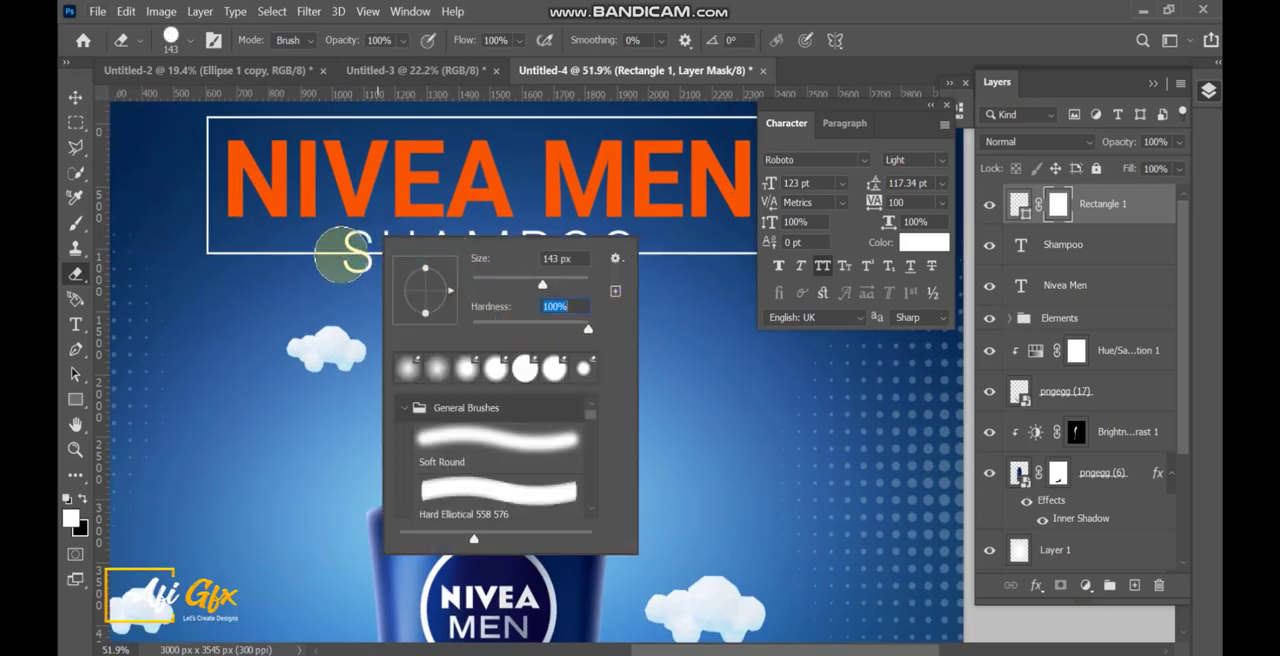
{"action": "key", "text": "Return"}
{"action": "mouse_move", "coordinate": [360, 253]}
{"action": "left_mouse_down"}
{"action": "mouse_move", "coordinate": [633, 261]}
{"action": "mouse_move", "coordinate": [428, 262]}
{"action": "left_mouse_up"}
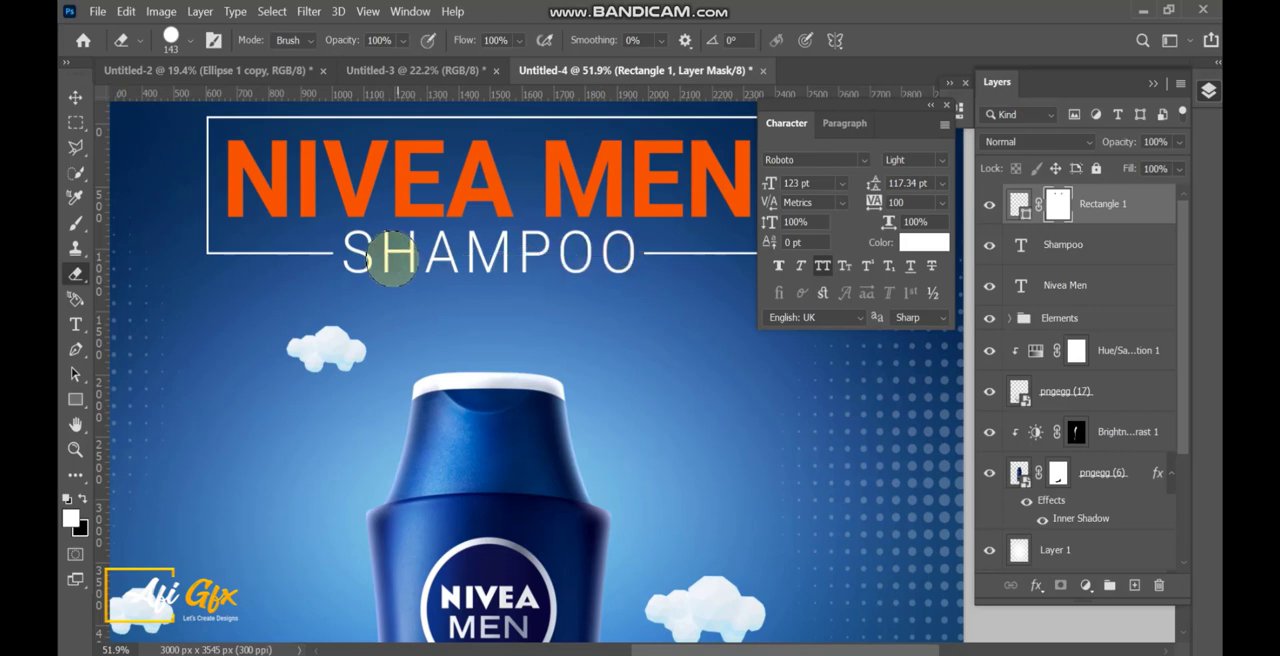
{"action": "scroll", "coordinate": [508, 265], "scroll_direction": "down", "scroll_amount": 5}
{"action": "scroll", "coordinate": [508, 283], "scroll_direction": "up", "scroll_amount": 1}
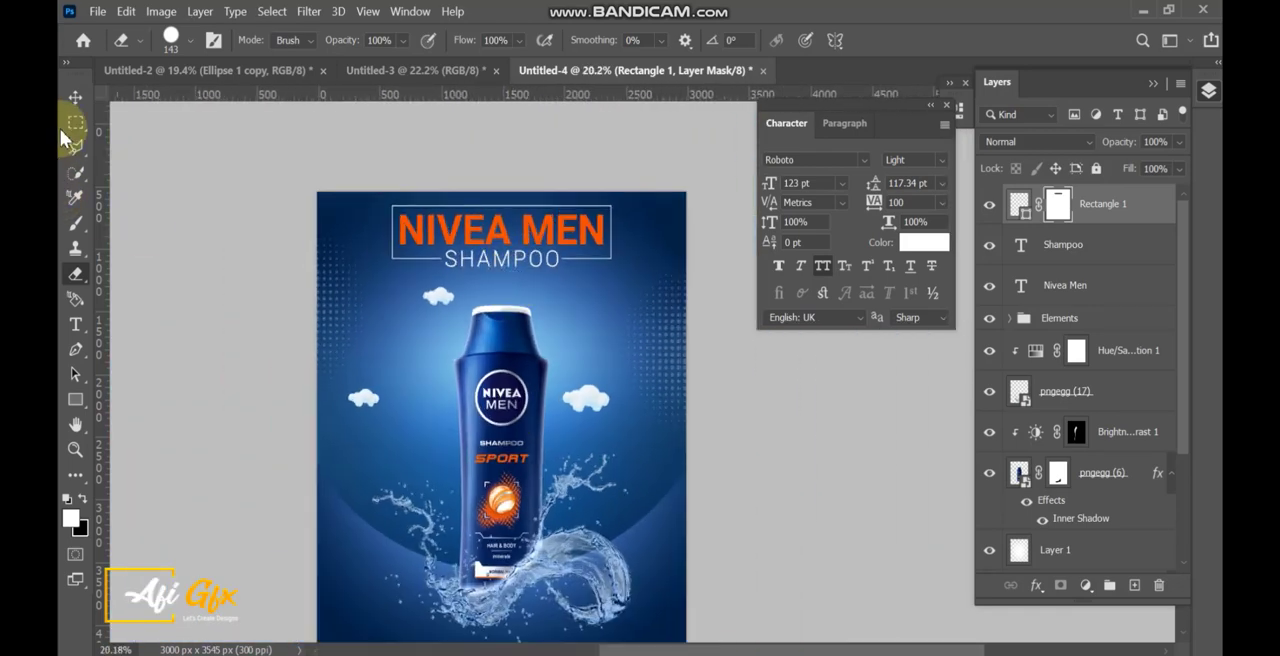
Set the stroke width of the headline's rectangle frame to 8 px.
{"action": "left_click", "coordinate": [75, 97]}
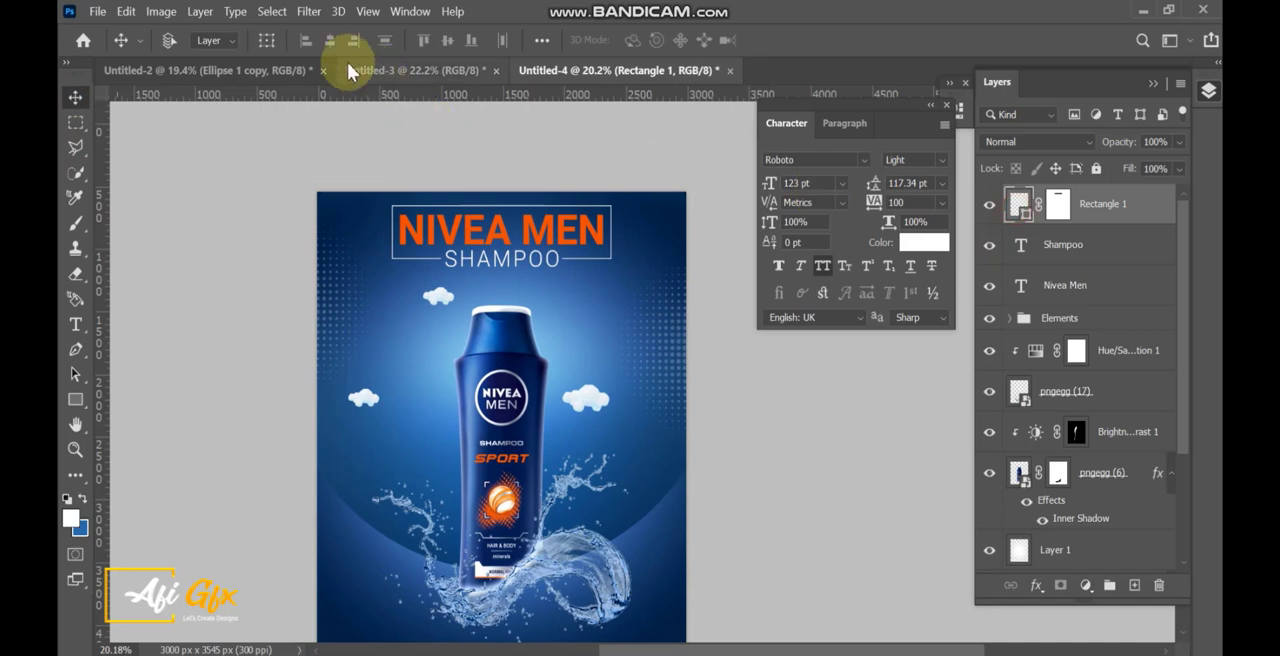
{"action": "left_click", "coordinate": [75, 399]}
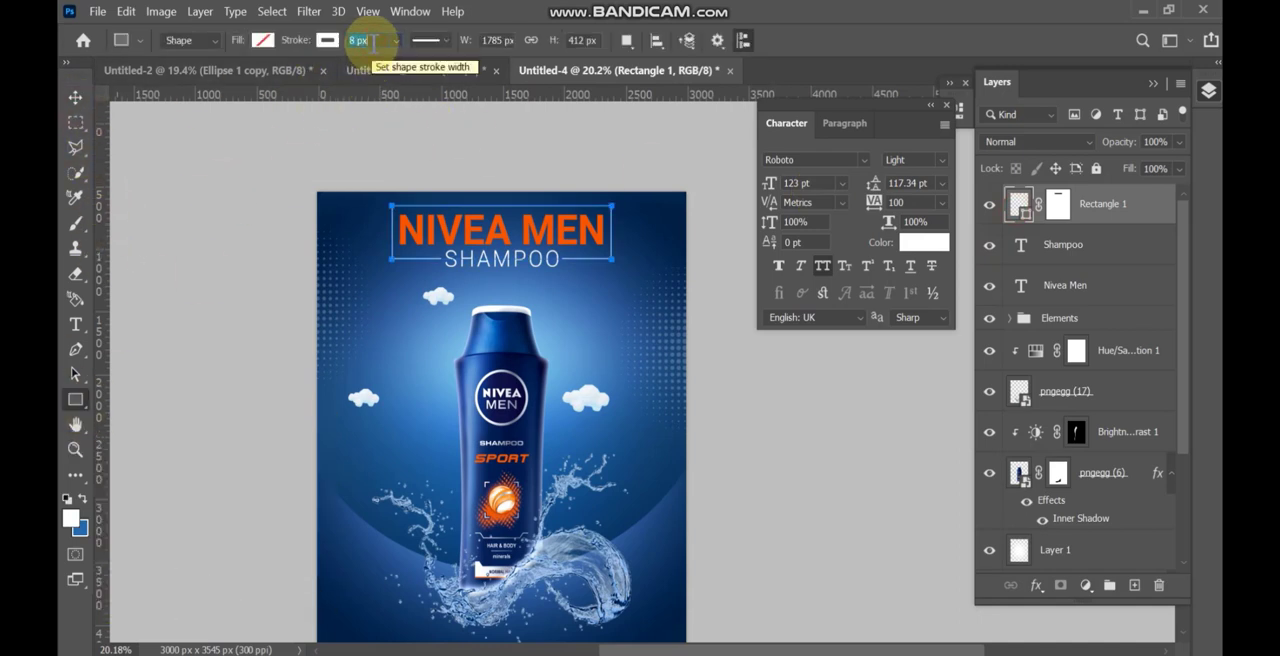
{"action": "left_click", "coordinate": [75, 97]}
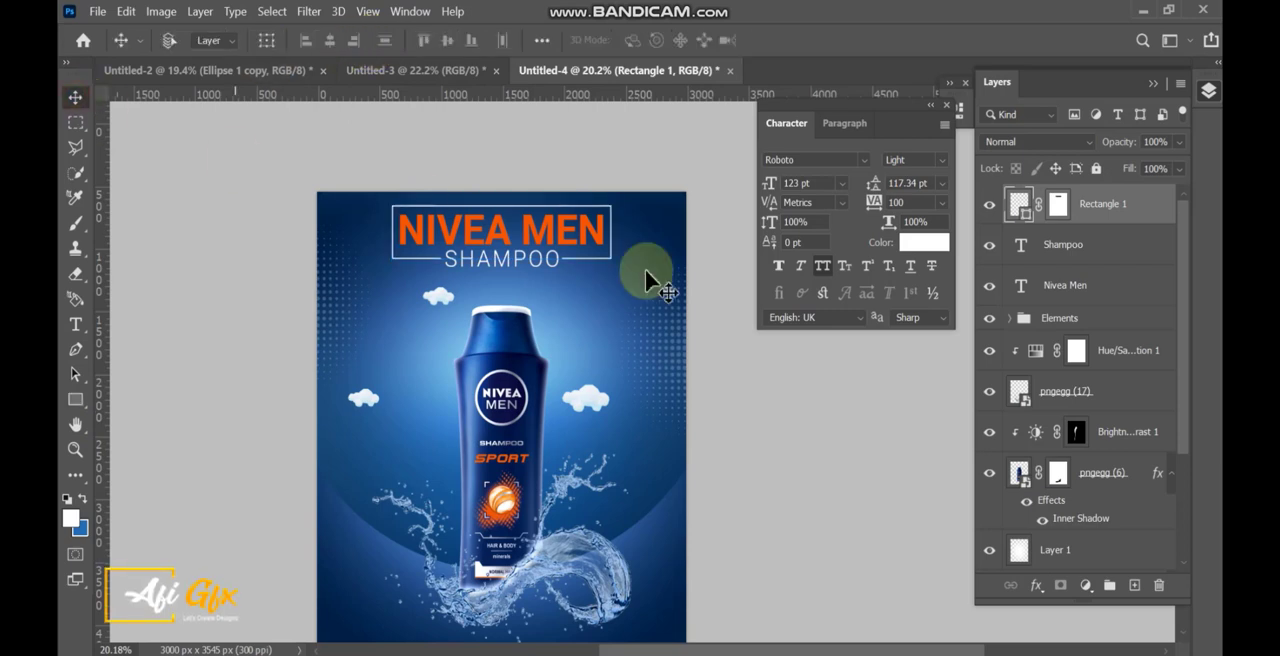
Group the rectangle frame, Shampoo and Nivea Men layers as "text" and nudge the group slightly down.
{"action": "scroll", "coordinate": [633, 330], "scroll_direction": "down", "scroll_amount": 2}
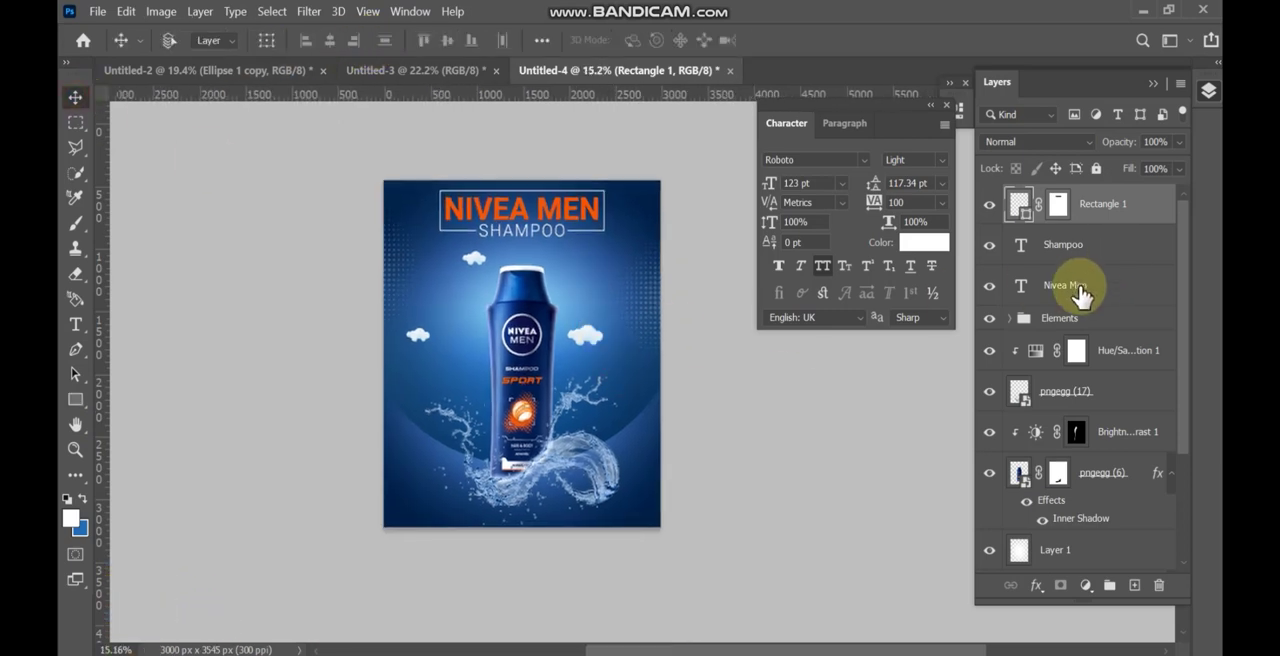
{"action": "left_click", "coordinate": [1080, 290], "text": "shift"}
{"action": "key", "text": "ctrl+g"}
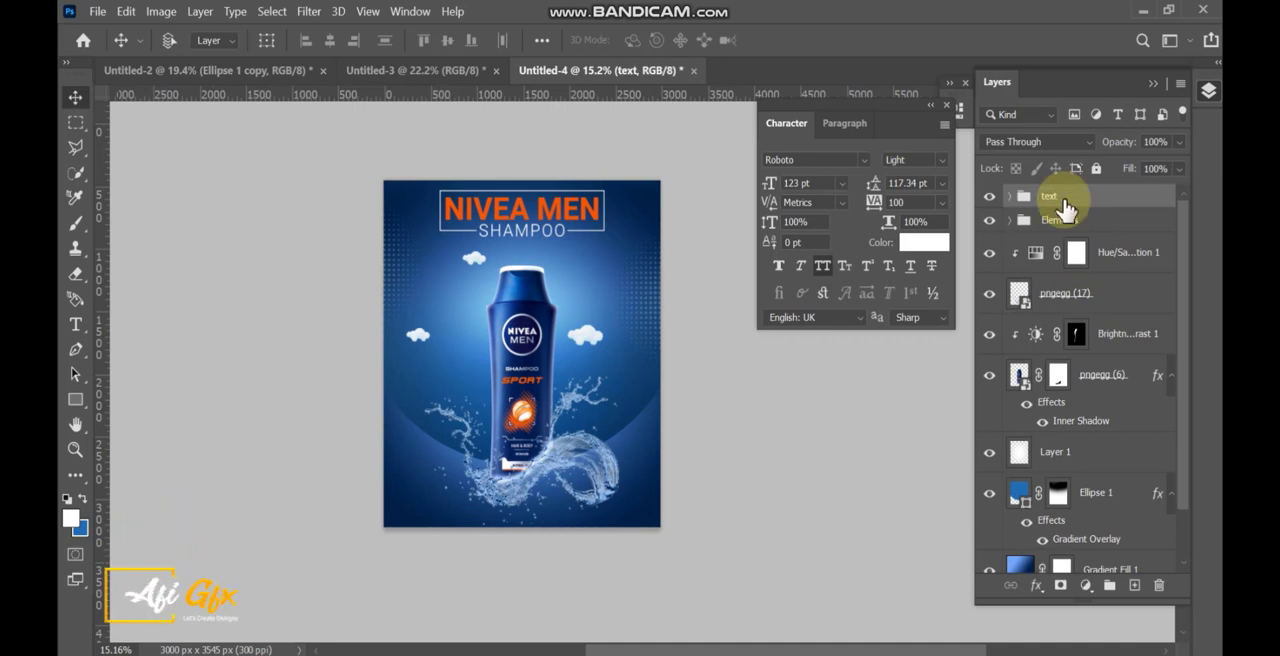
{"action": "key", "text": "shift+Down"}
{"action": "key", "text": "shift+Down"}
{"action": "key", "text": "shift+Down"}
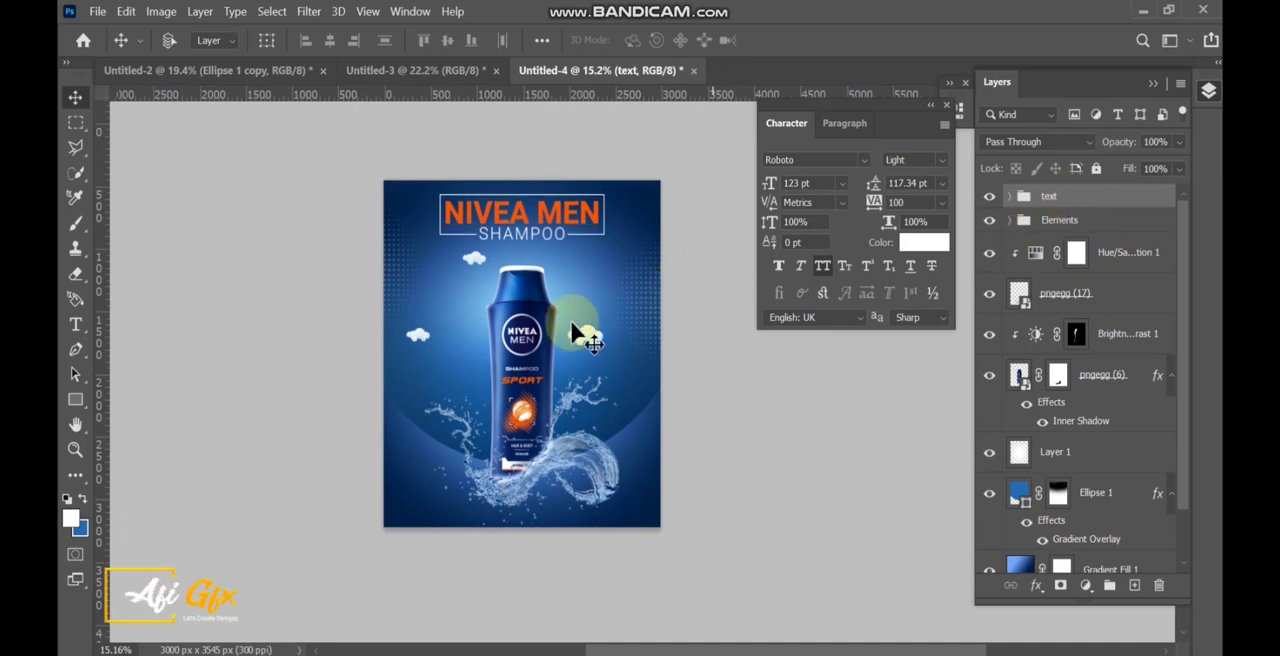
Select the layers from the Elements group down to the bottle and move them together slightly up.
{"action": "scroll", "coordinate": [541, 388], "scroll_direction": "up", "scroll_amount": 3}
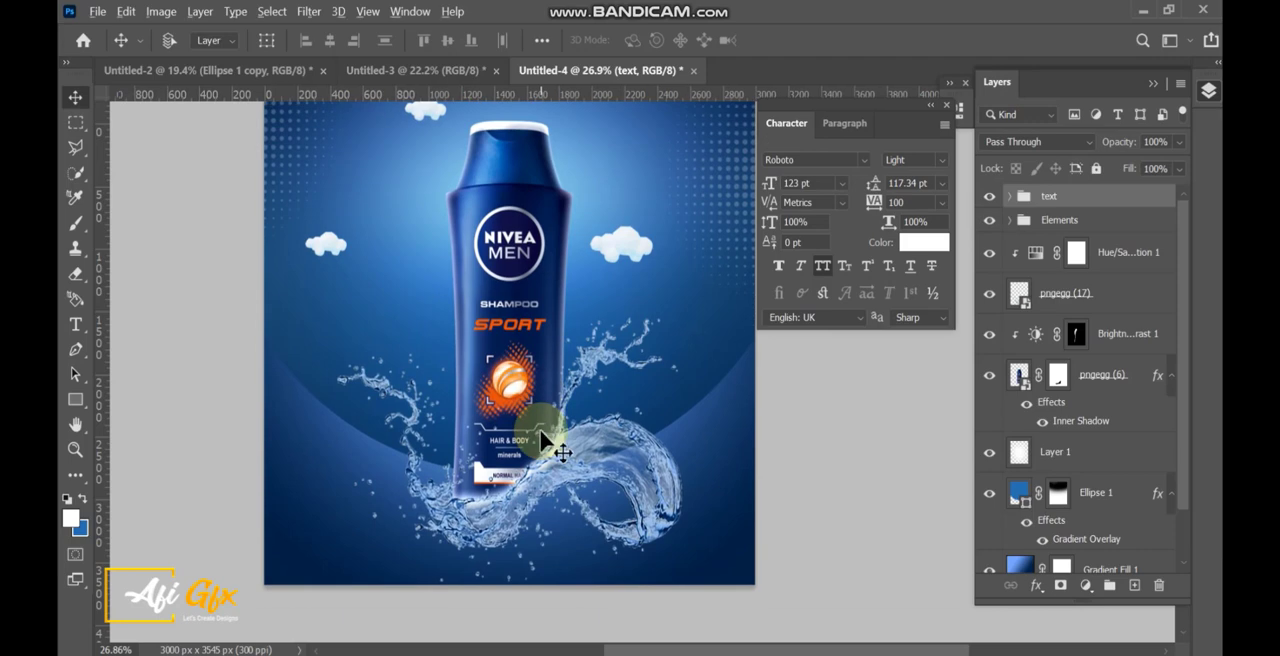
{"action": "scroll", "coordinate": [541, 440], "scroll_direction": "down", "scroll_amount": 2}
{"action": "left_click", "coordinate": [1113, 270]}
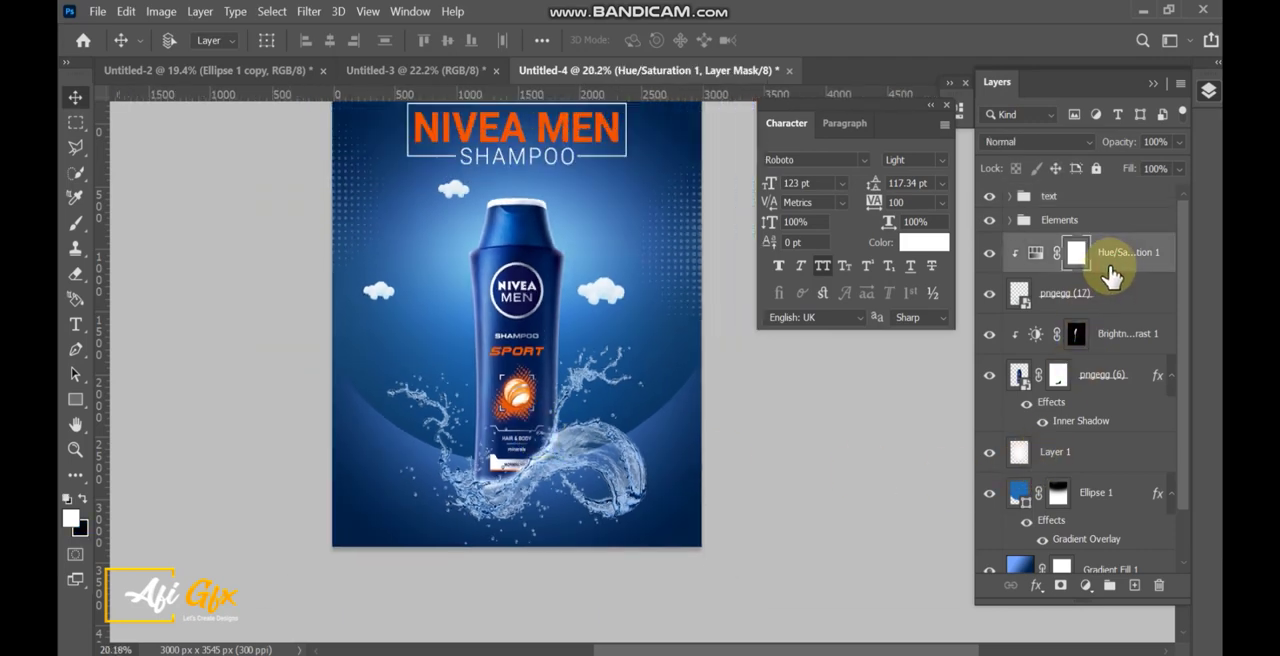
{"action": "left_click", "coordinate": [1091, 222]}
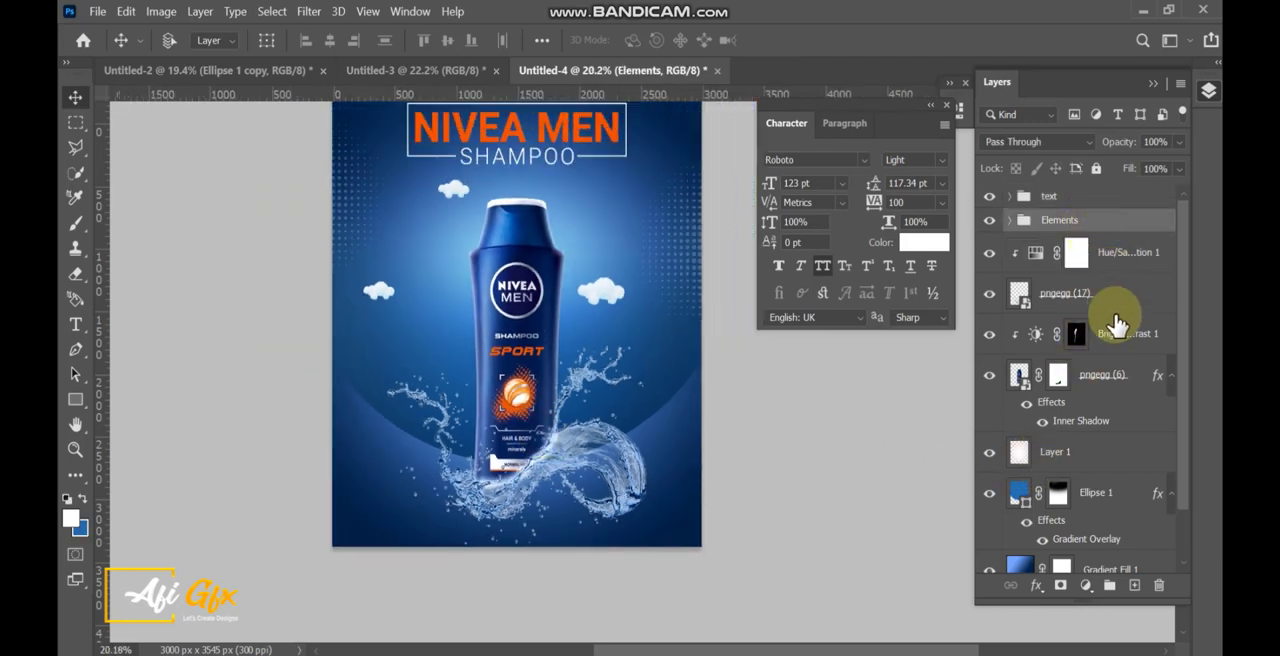
{"action": "left_click", "coordinate": [1107, 395], "text": "shift"}
{"action": "left_click_drag", "start_coordinate": [655, 468], "coordinate": [563, 488]}
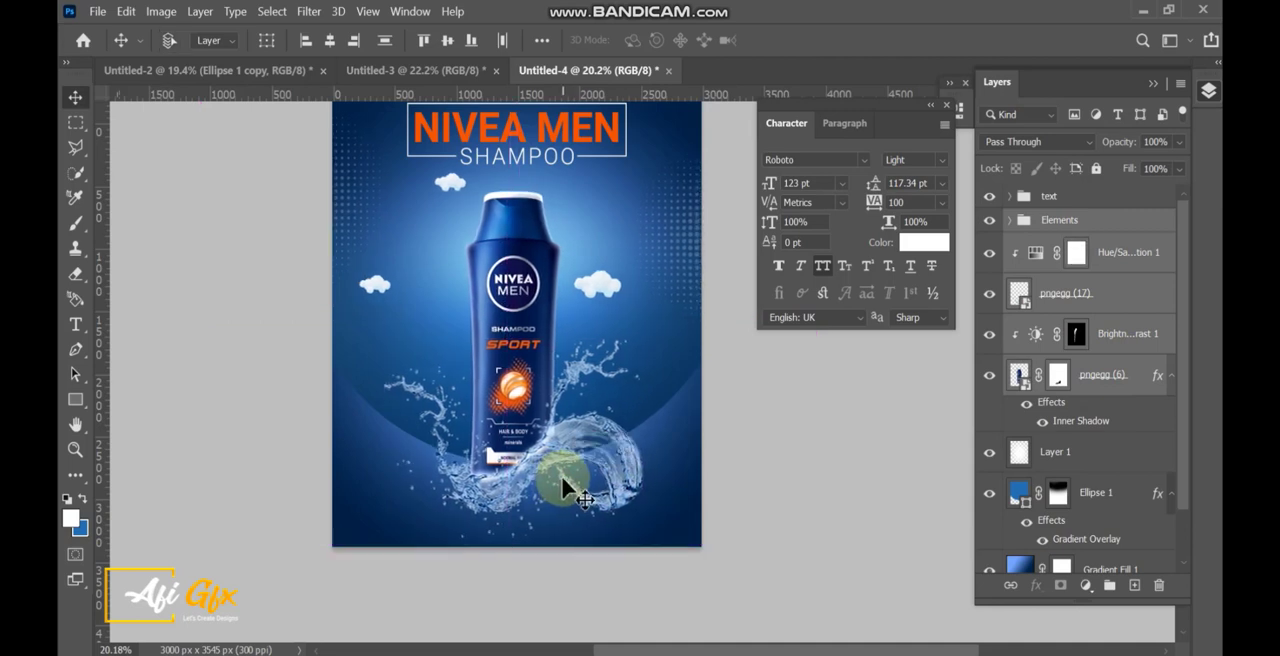
Remove the Elements group from the selection and nudge the bottle and splash layers with their adjustments a little further up.
{"action": "left_click", "coordinate": [1072, 225], "text": "ctrl"}
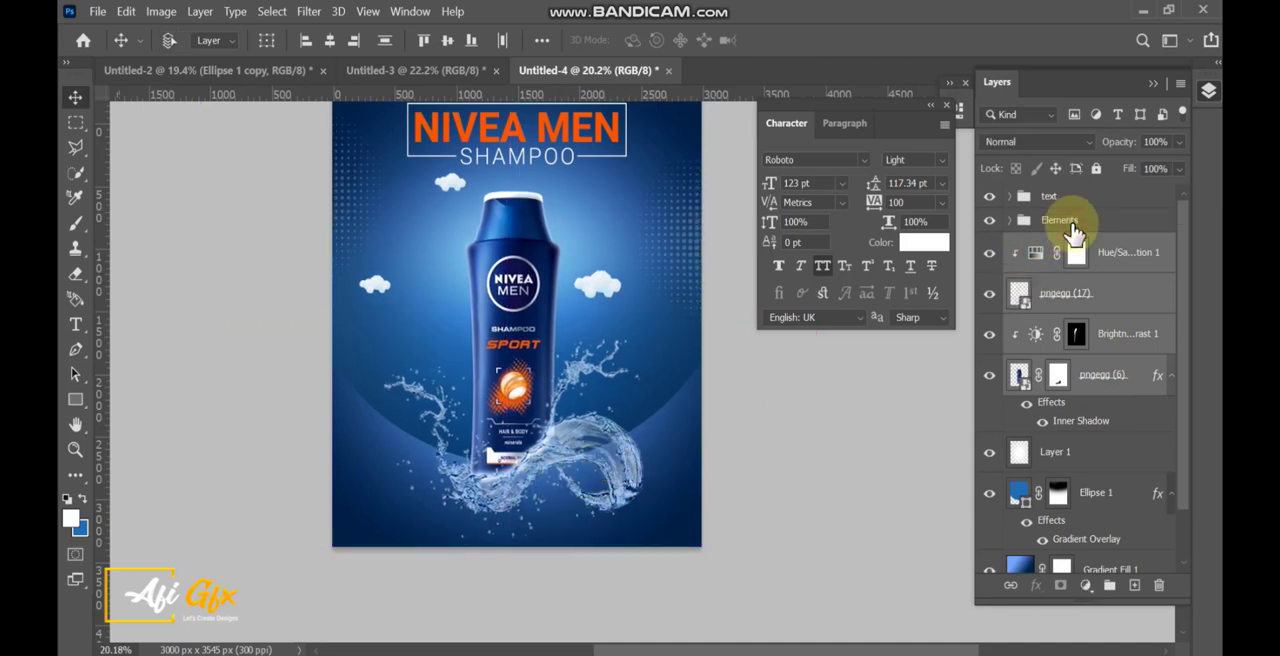
{"action": "key", "text": "shift+Up"}
{"action": "key", "text": "shift+Up"}
{"action": "key", "text": "shift+Up"}
{"action": "key", "text": "shift+Up"}
{"action": "key", "text": "shift+Up"}
{"action": "key", "text": "shift+Up"}
{"action": "key", "text": "shift+Up"}
{"action": "key", "text": "shift+Up"}
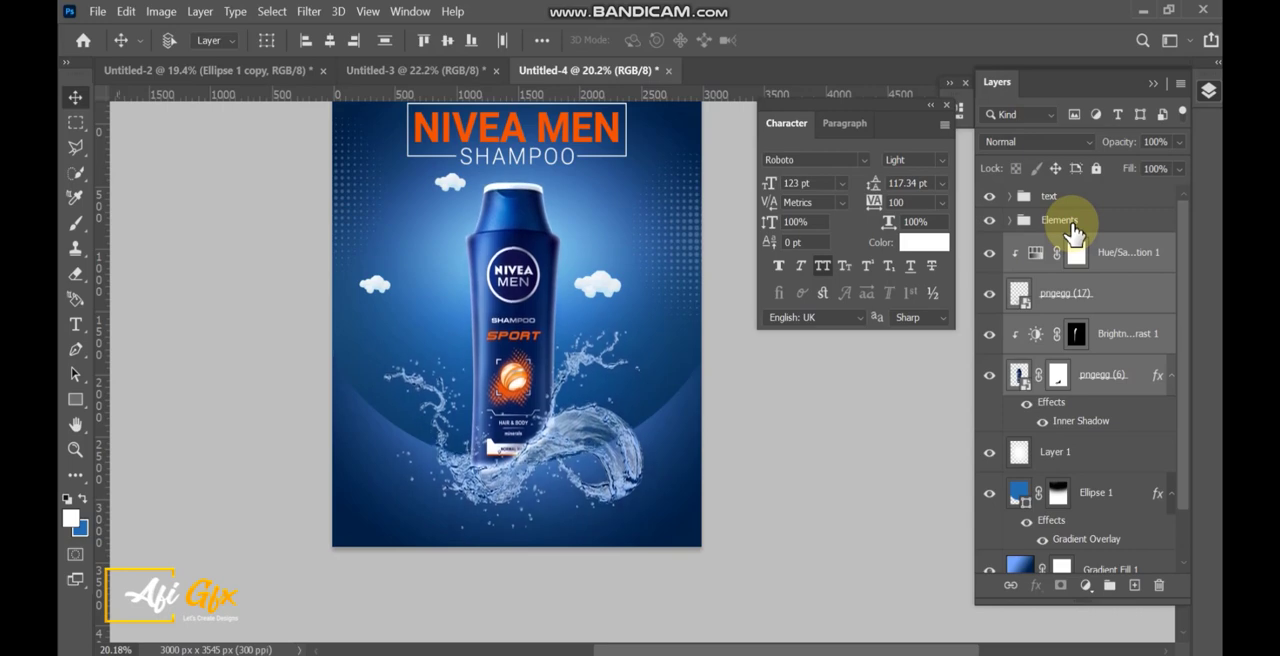
Draw a white full-width rectangle of about 3106 by 204 px near the poster's bottom, on a layer above Elements.
{"action": "left_click", "coordinate": [76, 401]}
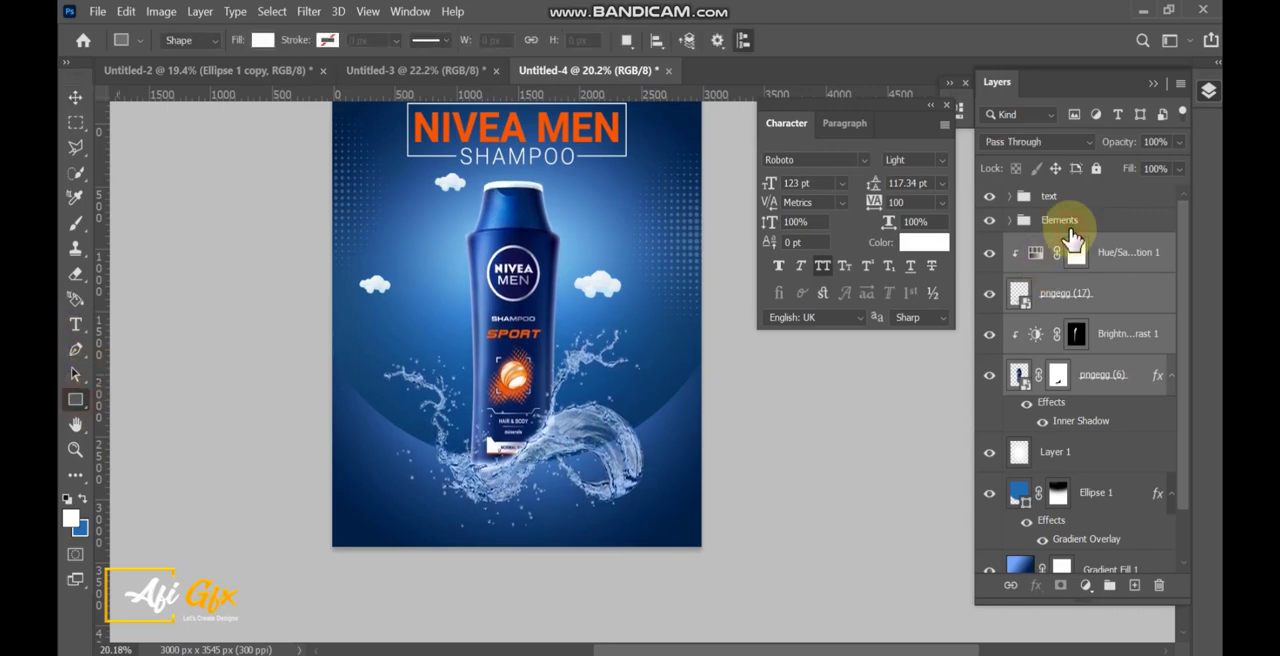
{"action": "left_click", "coordinate": [1070, 229]}
{"action": "scroll", "coordinate": [545, 520], "scroll_direction": "up", "scroll_amount": 4}
{"action": "left_click_drag", "start_coordinate": [540, 527], "coordinate": [538, 491]}
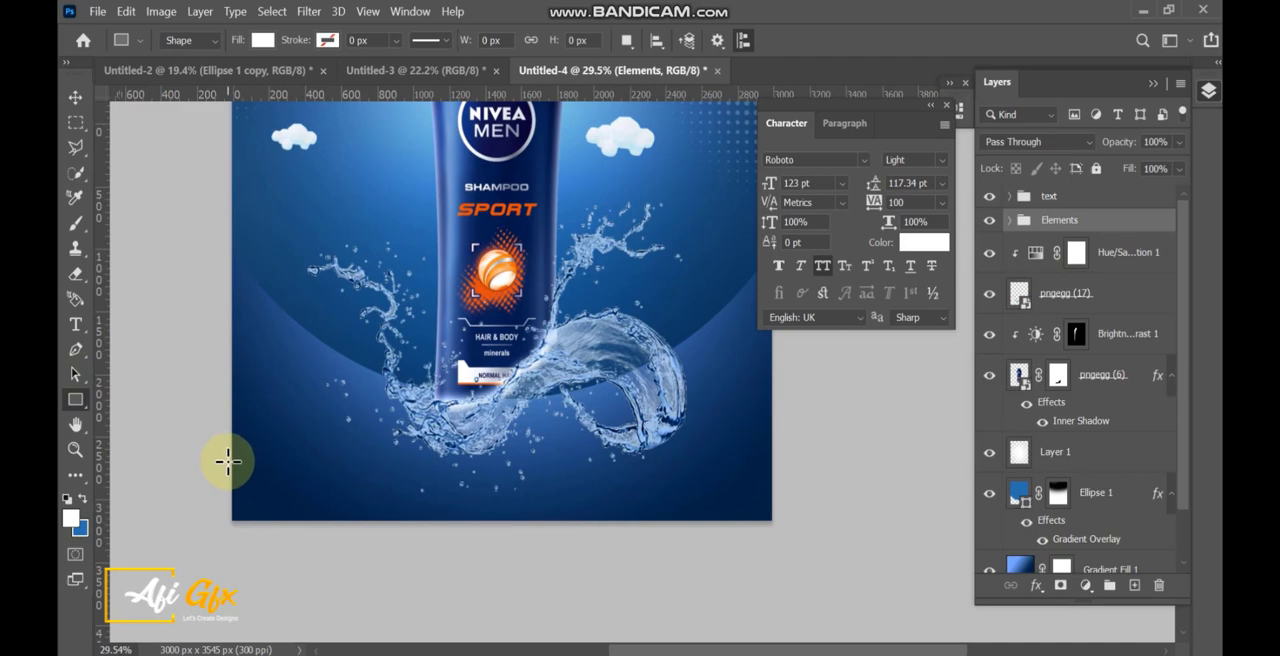
{"action": "left_click_drag", "start_coordinate": [229, 444], "coordinate": [787, 482]}
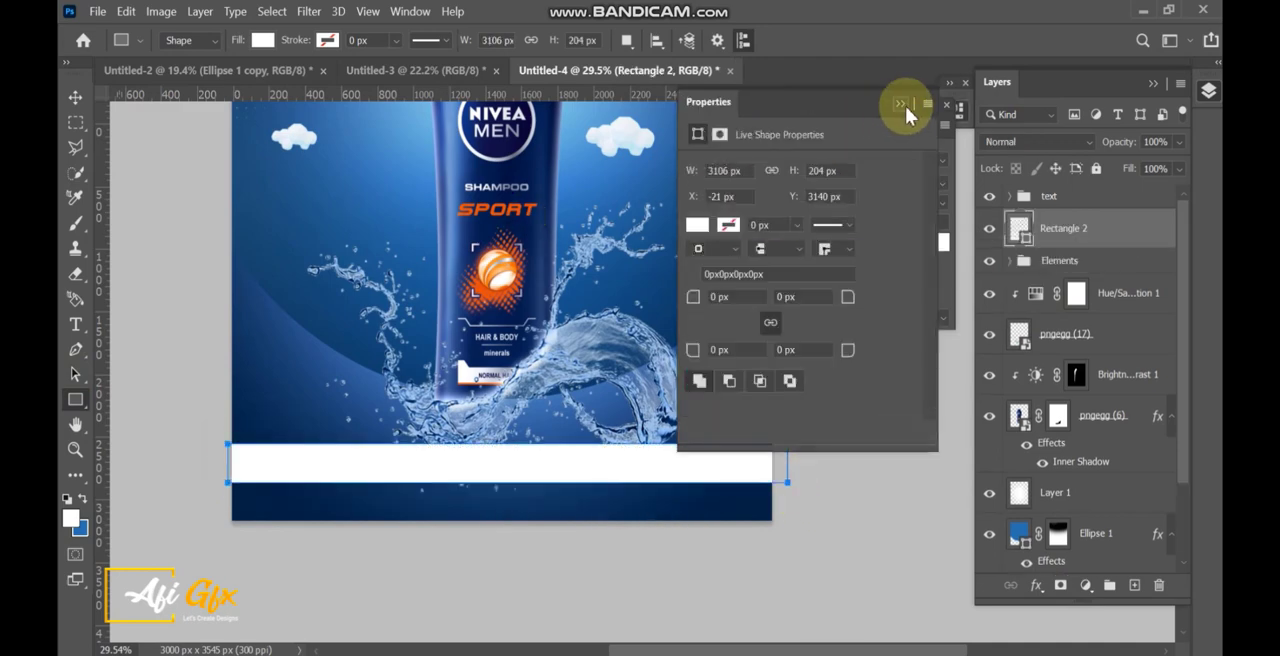
{"action": "left_click", "coordinate": [905, 108]}
Move the full-width strip down below the splash and set its opacity to 23%.
{"action": "key", "text": "v"}
{"action": "left_click_drag", "start_coordinate": [645, 480], "coordinate": [644, 496]}
{"action": "left_click", "coordinate": [1179, 141]}
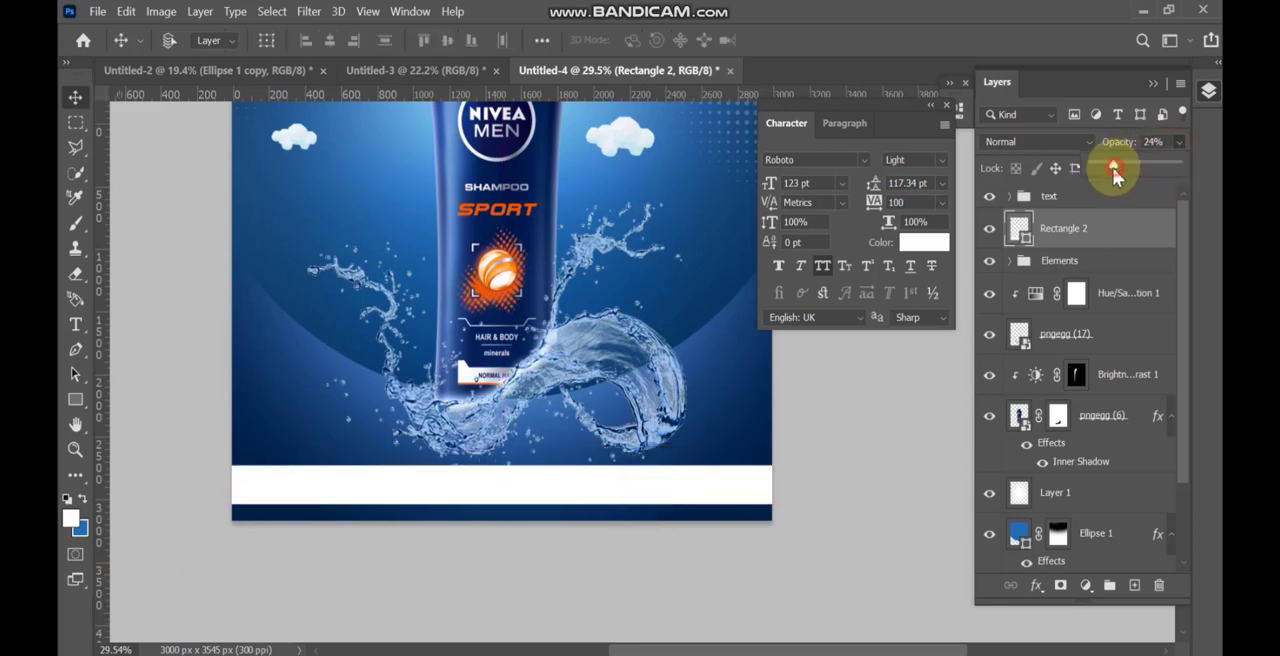
{"action": "left_click_drag", "start_coordinate": [1114, 168], "coordinate": [1111, 166]}
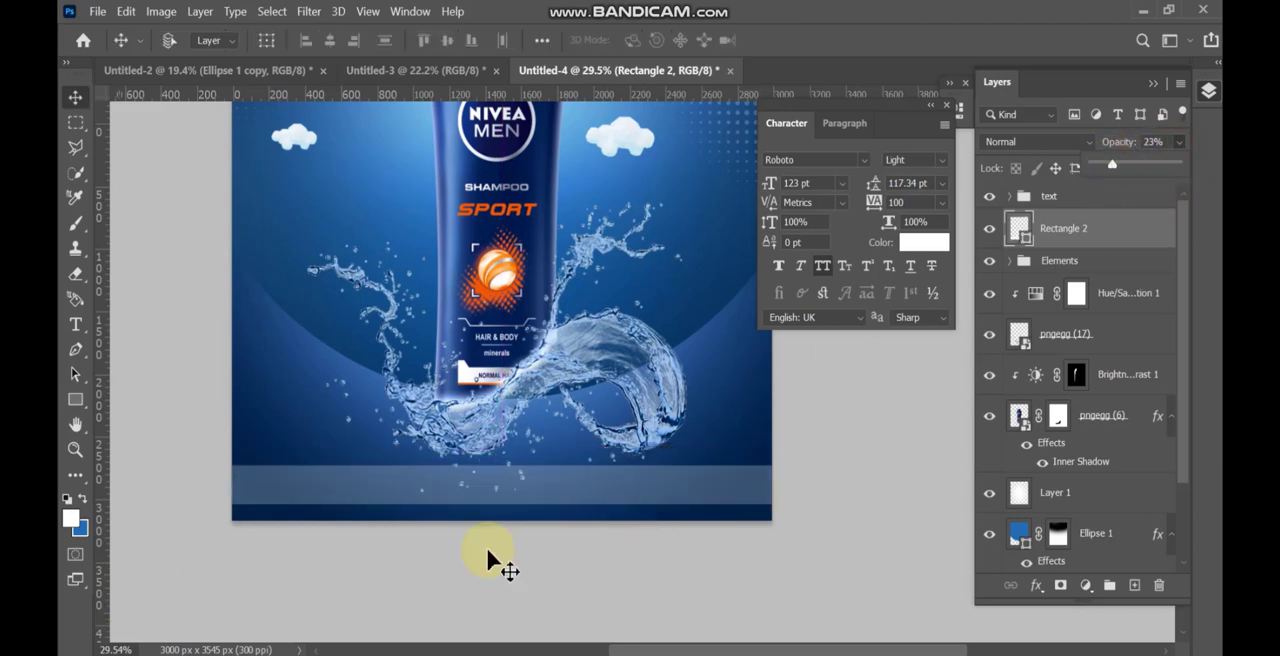
Draw a white rectangle of about 1010 by 214 px above the middle of the strip and stretch its height to about 138%.
{"action": "key", "text": "u"}
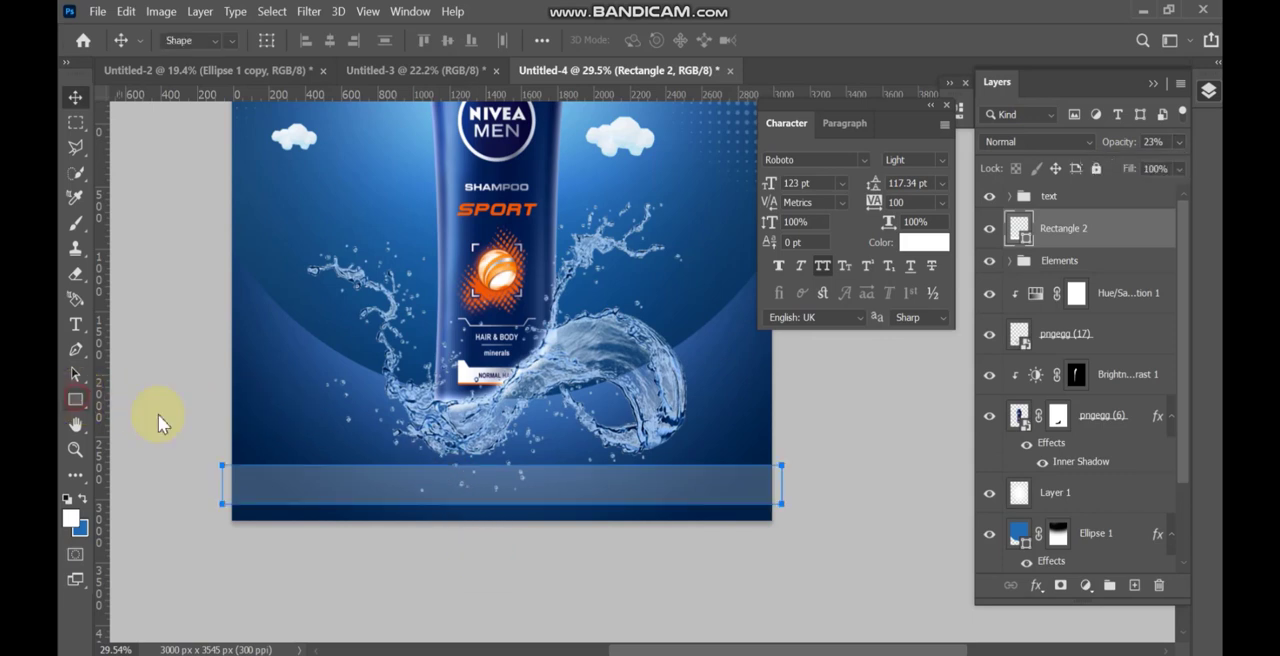
{"action": "left_click_drag", "start_coordinate": [430, 437], "coordinate": [585, 456]}
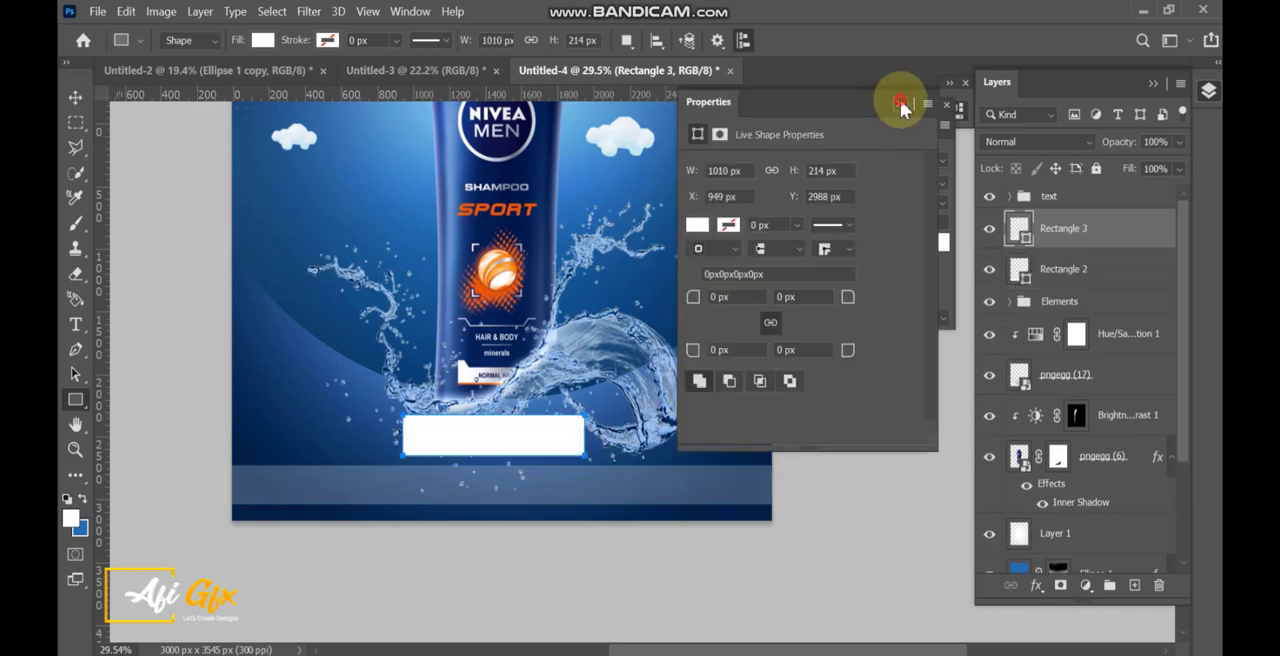
{"action": "left_click", "coordinate": [900, 104]}
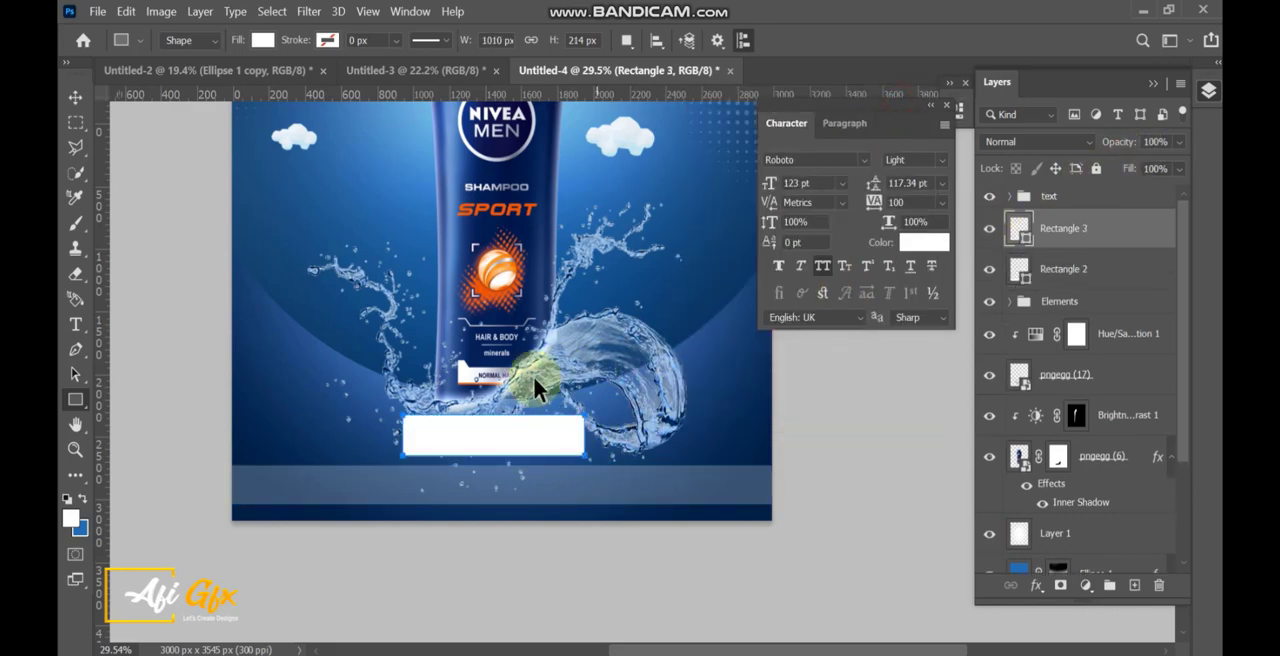
{"action": "key", "text": "ctrl+t"}
{"action": "left_click_drag", "start_coordinate": [493, 416], "coordinate": [497, 400]}
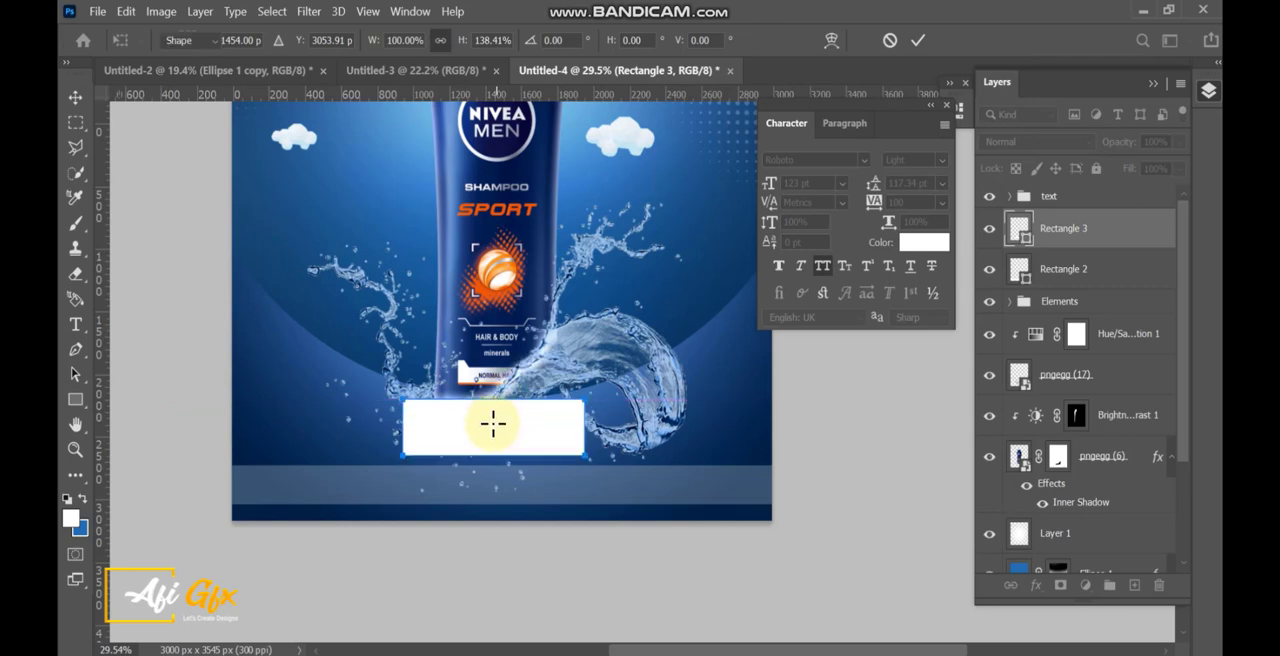
{"action": "key", "text": "Return"}
Move the smaller rectangle down over the middle of the strip and set its opacity to 32%.
{"action": "key", "text": "v"}
{"action": "left_click_drag", "start_coordinate": [523, 451], "coordinate": [517, 500]}
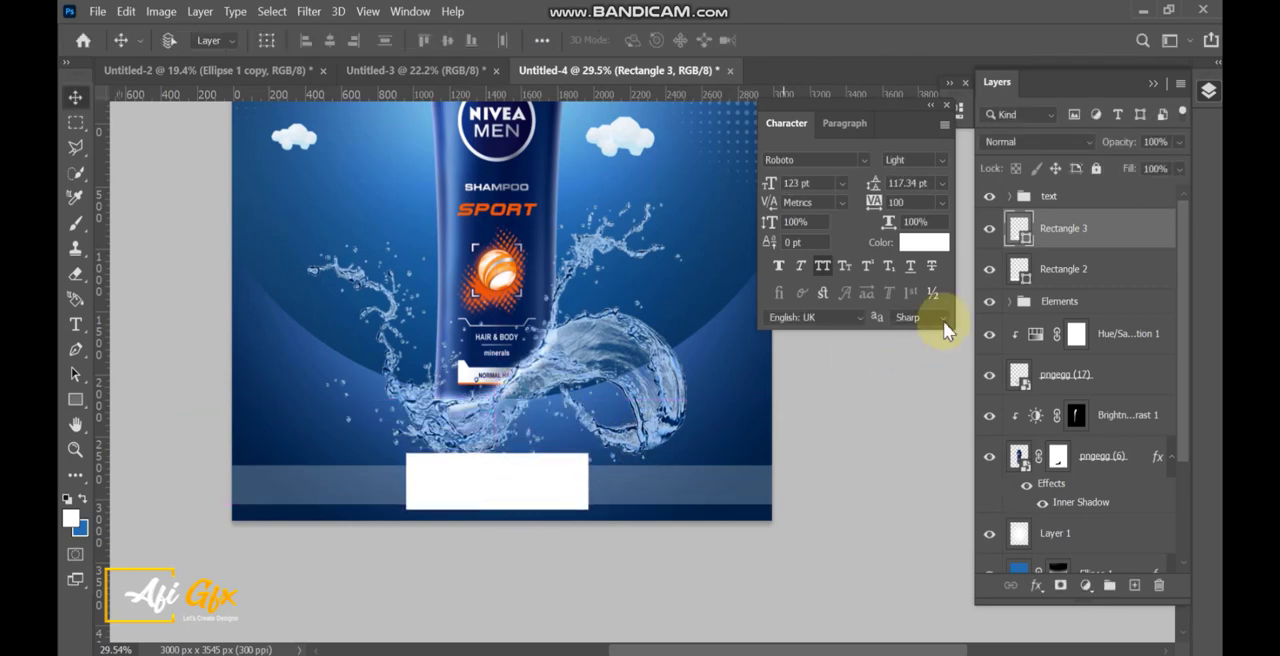
{"action": "left_click_drag", "start_coordinate": [1132, 166], "coordinate": [1119, 167]}
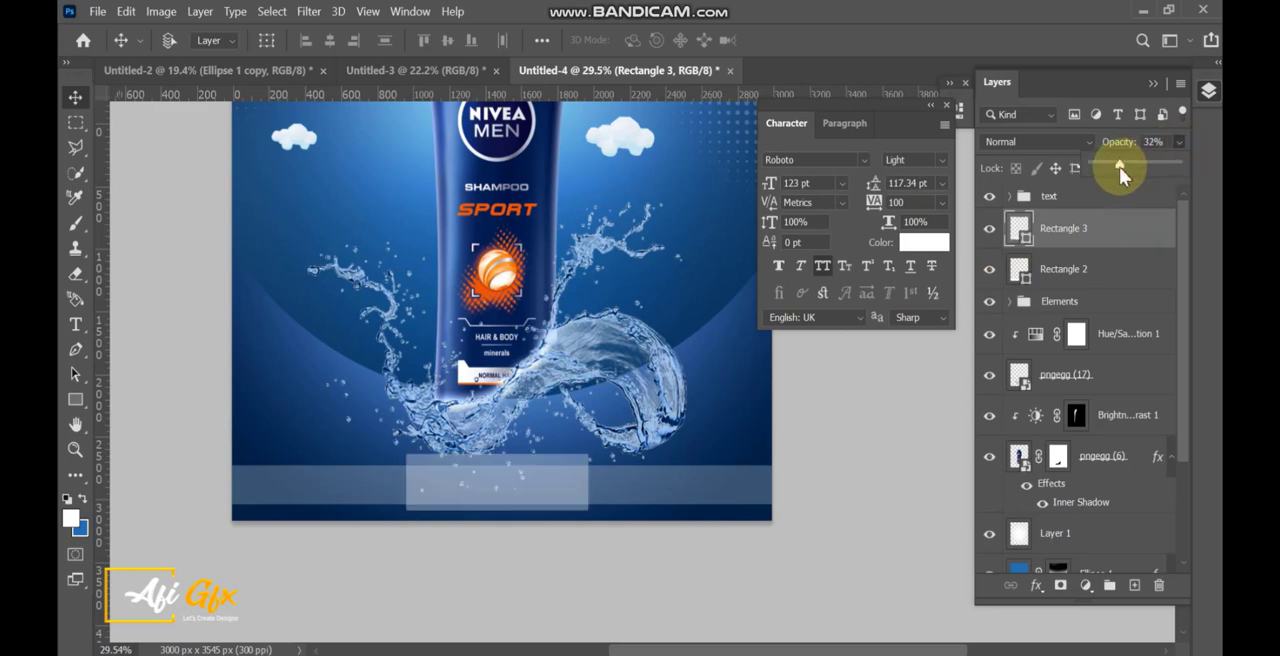
Load the smaller rectangle's outline as a selection, add it as a mask to the Rectangle 2 strip, and invert the mask.
{"action": "scroll", "coordinate": [517, 540], "scroll_direction": "up", "scroll_amount": 3}
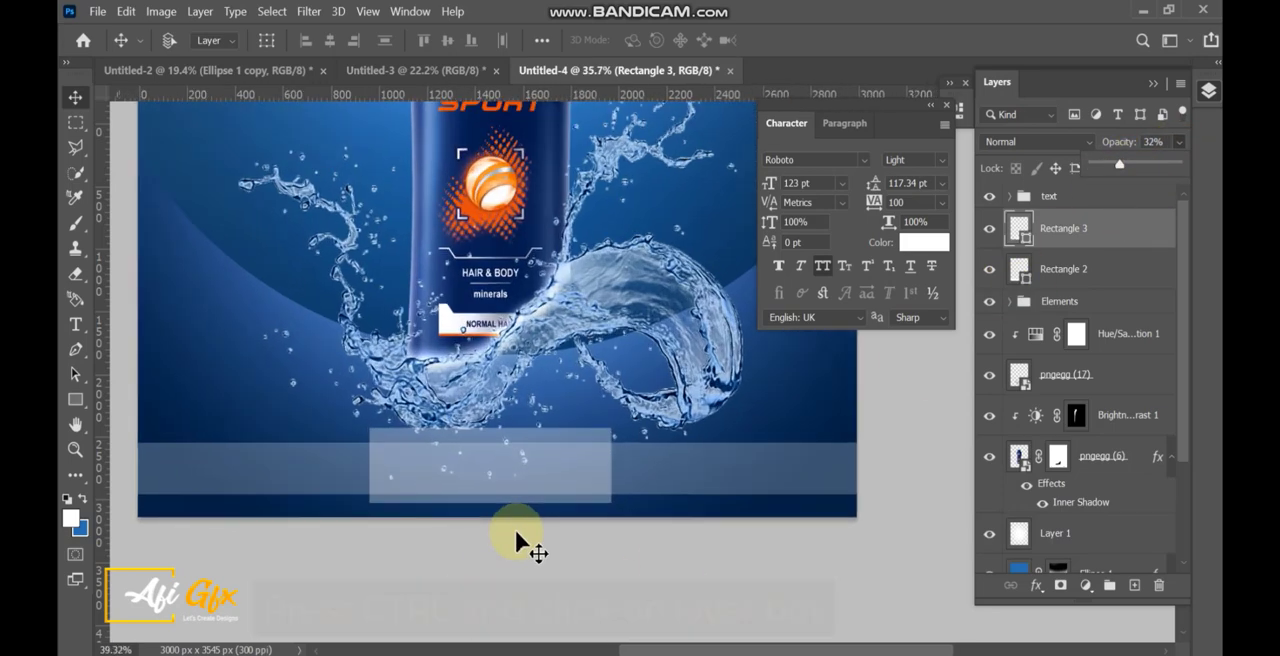
{"action": "left_click", "coordinate": [1025, 240], "text": "ctrl"}
{"action": "left_click", "coordinate": [1058, 268]}
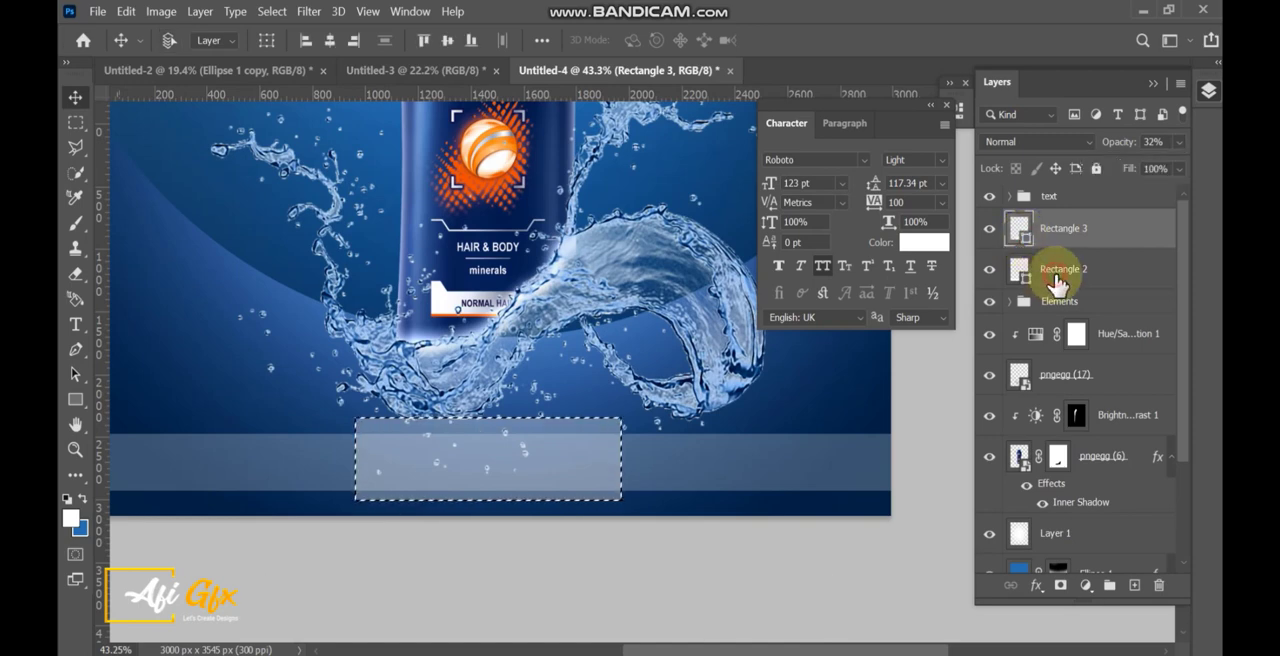
{"action": "left_click", "coordinate": [1060, 590]}
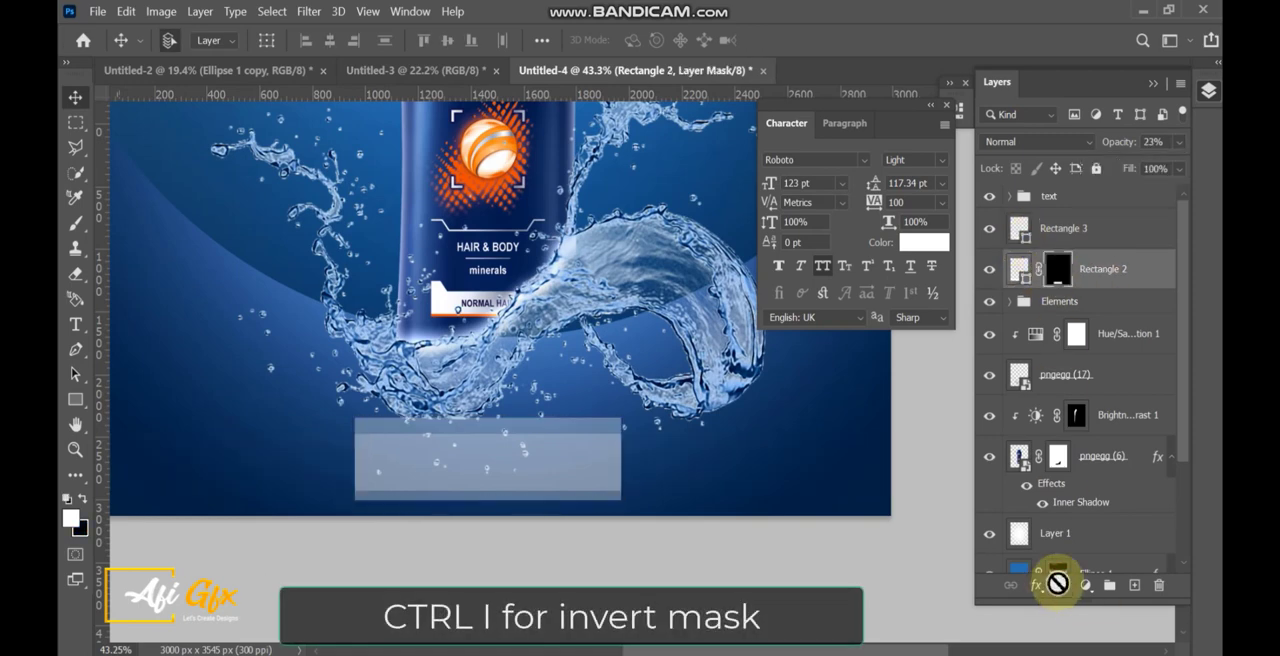
{"action": "key", "text": "ctrl+i"}
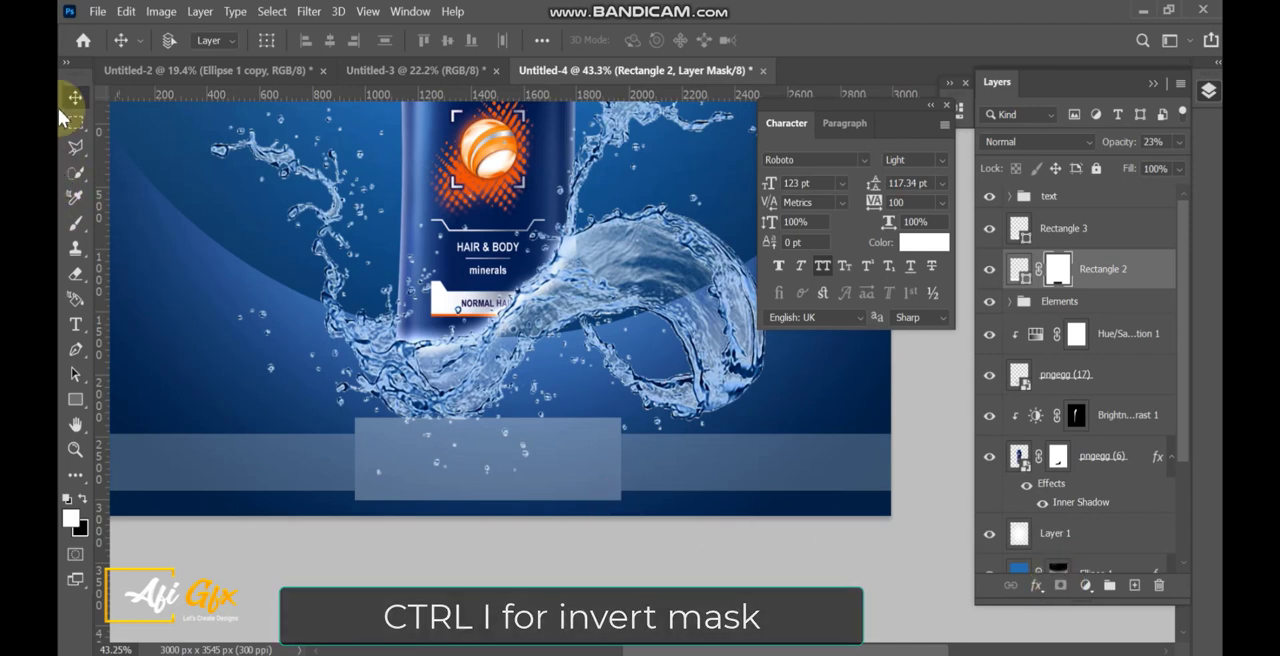
{"action": "scroll", "coordinate": [485, 326], "scroll_direction": "down", "scroll_amount": 1}
{"action": "scroll", "coordinate": [500, 345], "scroll_direction": "down", "scroll_amount": 1}
{"action": "scroll", "coordinate": [515, 280], "scroll_direction": "up", "scroll_amount": 2}
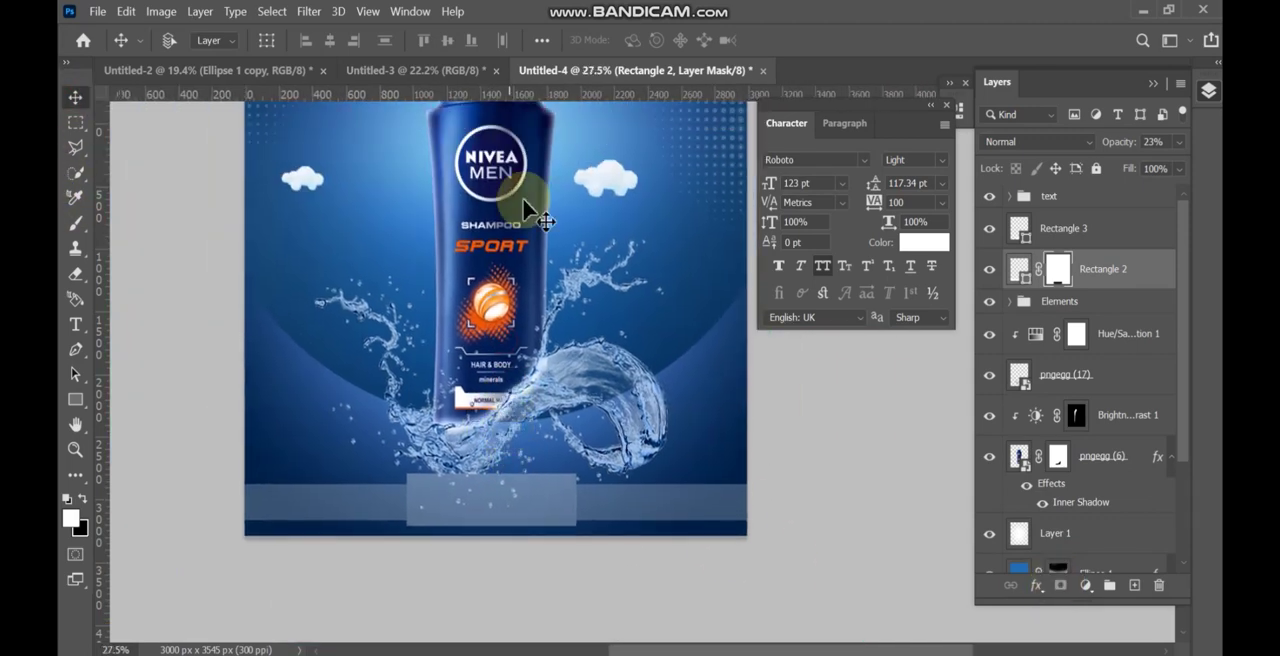
Bring the Logo group from the Untitled-3 document into the poster and fit it onto the smaller footer rectangle.
{"action": "left_click", "coordinate": [440, 67]}
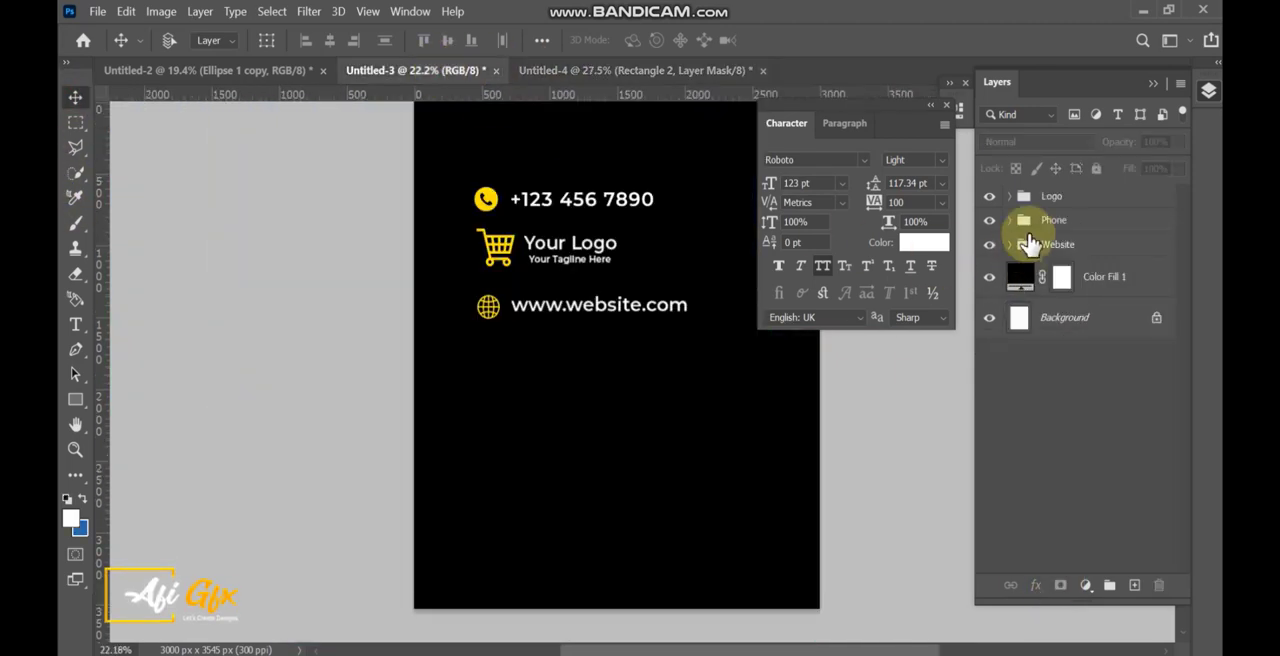
{"action": "left_click", "coordinate": [1052, 197]}
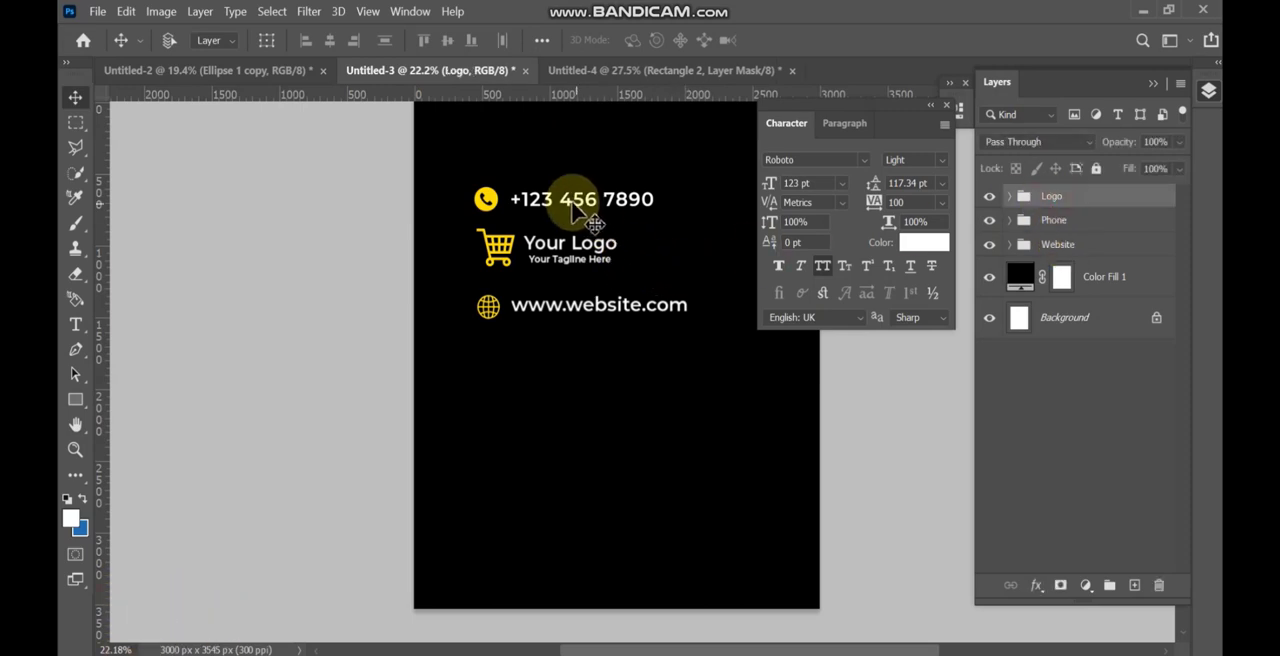
{"action": "left_click_drag", "start_coordinate": [569, 196], "coordinate": [546, 620]}
{"action": "left_click", "coordinate": [752, 310]}
{"action": "key", "text": "Return"}
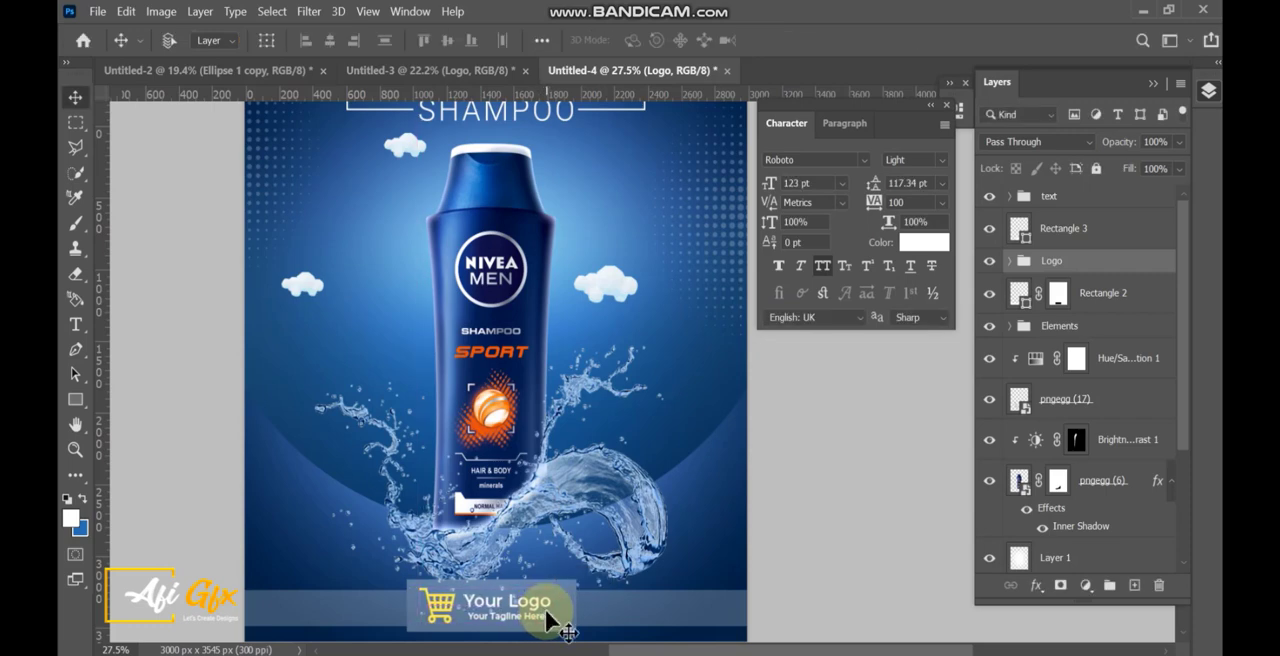
Select the water splash layer pngegg (17) and rasterize it for the Eraser tool.
{"action": "scroll", "coordinate": [1045, 480], "scroll_direction": "down", "scroll_amount": 1}
{"action": "left_click", "coordinate": [989, 375]}
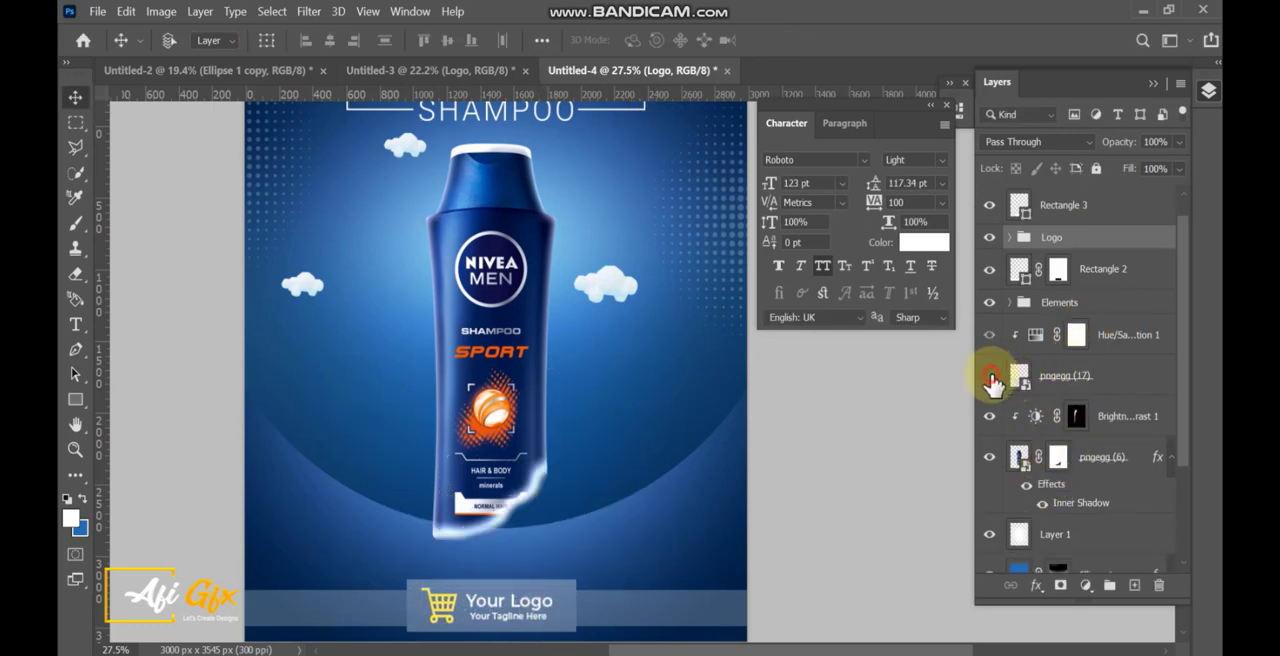
{"action": "left_click", "coordinate": [989, 375]}
{"action": "left_click", "coordinate": [1066, 376]}
{"action": "left_click", "coordinate": [76, 274]}
{"action": "left_click_drag", "start_coordinate": [436, 563], "coordinate": [516, 605]}
{"action": "mouse_move", "coordinate": [516, 618]}
{"action": "left_mouse_down"}
{"action": "mouse_move", "coordinate": [487, 560]}
{"action": "mouse_move", "coordinate": [453, 390]}
{"action": "left_mouse_up"}
{"action": "scroll", "coordinate": [449, 408], "scroll_direction": "up", "scroll_amount": 2}
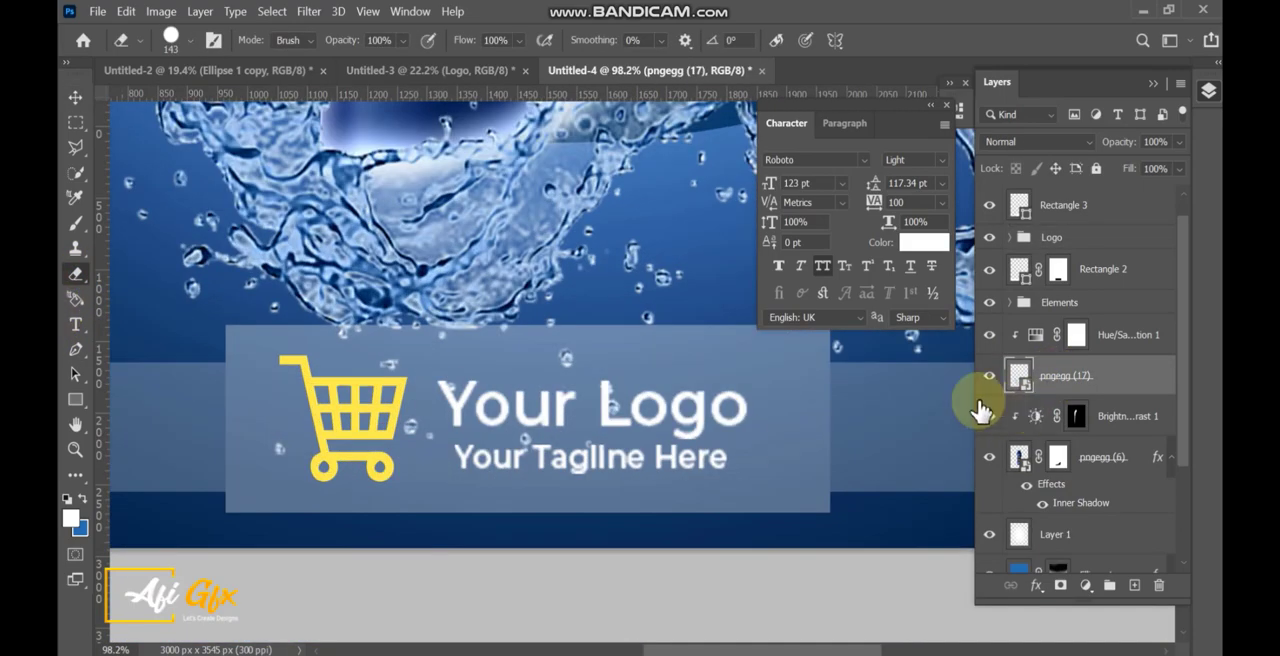
{"action": "left_click", "coordinate": [447, 433]}
{"action": "left_click", "coordinate": [678, 292]}
Enlarge the eraser to 248 px and erase the splash droplets showing behind the footer logo.
{"action": "key", "text": "bracketright"}
{"action": "key", "text": "bracketright"}
{"action": "key", "text": "bracketright"}
{"action": "mouse_move", "coordinate": [645, 445]}
{"action": "left_mouse_down"}
{"action": "mouse_move", "coordinate": [603, 404]}
{"action": "mouse_move", "coordinate": [522, 424]}
{"action": "mouse_move", "coordinate": [352, 414]}
{"action": "mouse_move", "coordinate": [349, 399]}
{"action": "mouse_move", "coordinate": [554, 405]}
{"action": "mouse_move", "coordinate": [295, 409]}
{"action": "mouse_move", "coordinate": [346, 400]}
{"action": "left_mouse_up"}
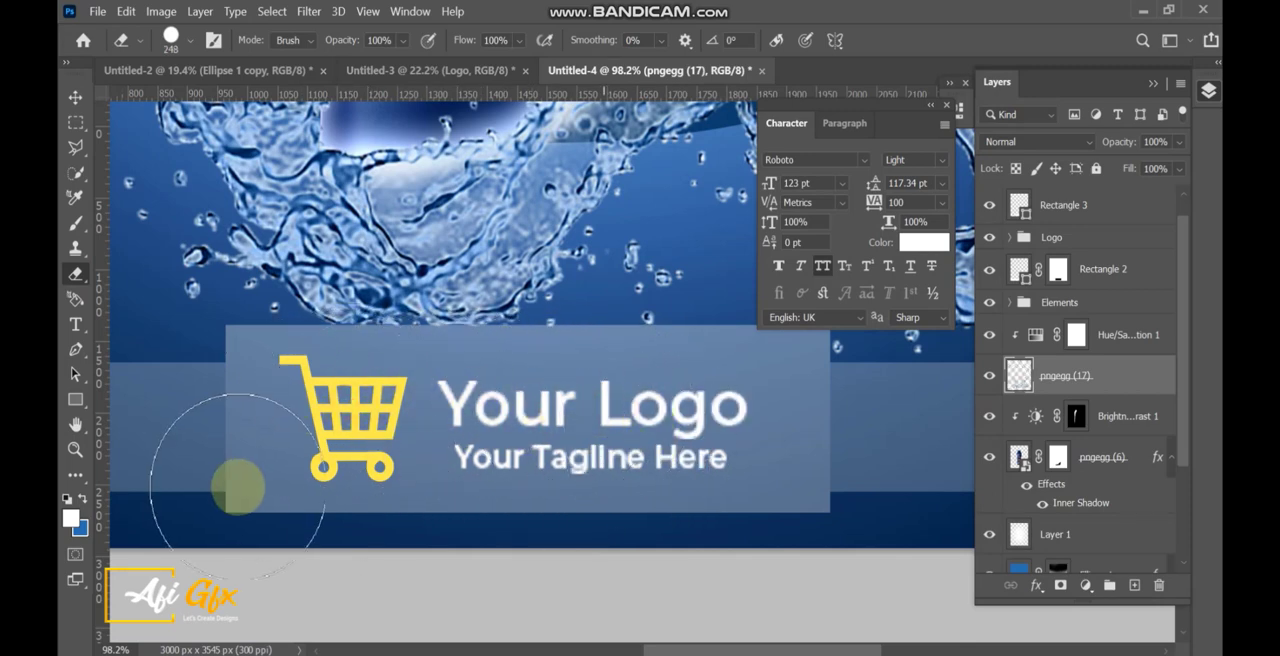
{"action": "left_click", "coordinate": [75, 97]}
{"action": "scroll", "coordinate": [455, 393], "scroll_direction": "down", "scroll_amount": 5}
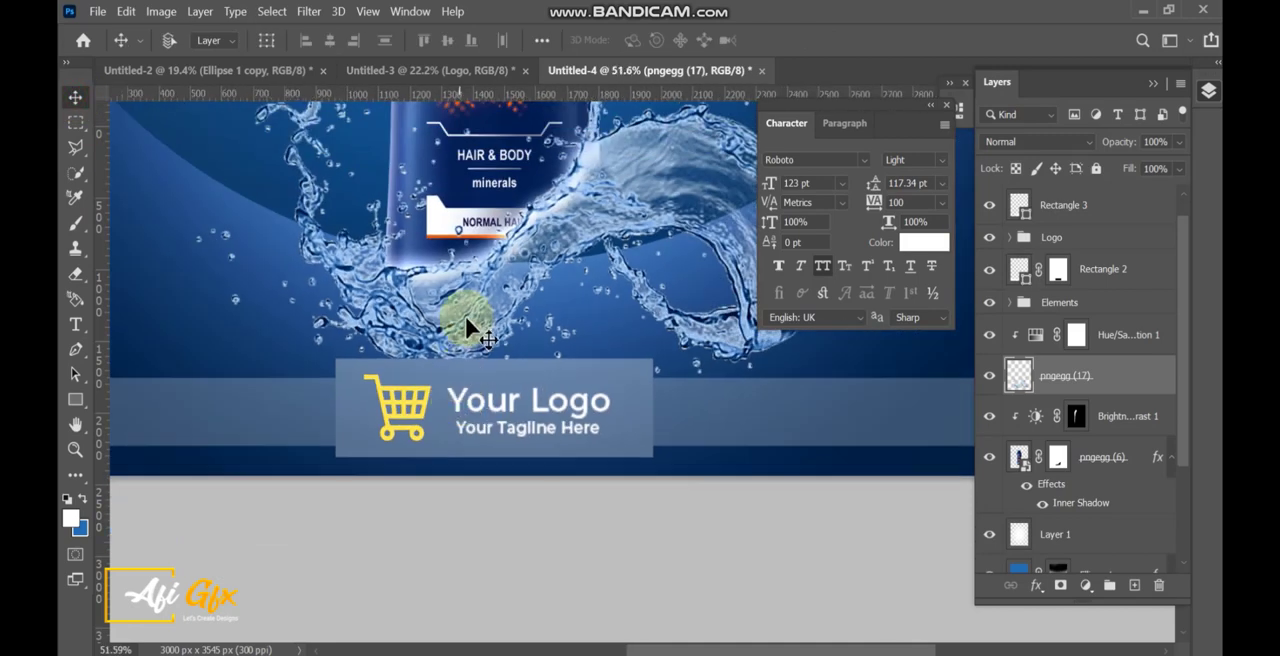
Bring the Phone and Website groups from the Untitled-3 document into the poster and lower them toward the footer.
{"action": "left_click", "coordinate": [466, 71]}
{"action": "left_click_drag", "start_coordinate": [561, 188], "coordinate": [519, 453]}
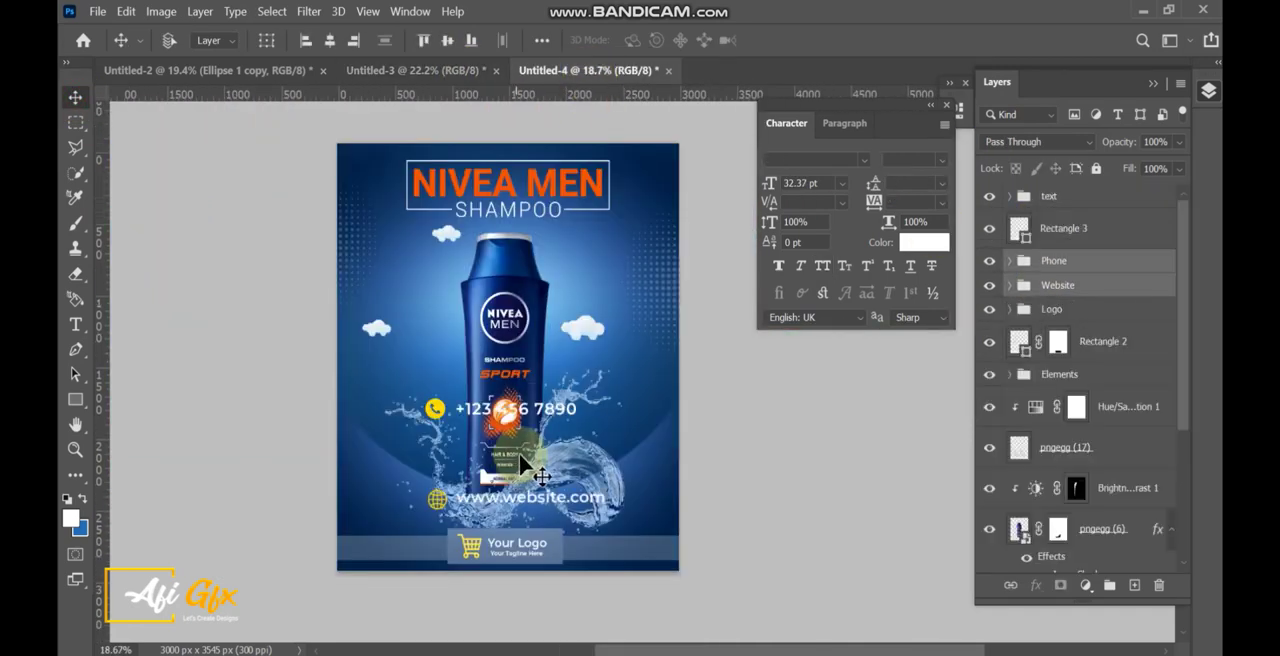
{"action": "scroll", "coordinate": [517, 455], "scroll_direction": "up", "scroll_amount": 3}
{"action": "scroll", "coordinate": [513, 457], "scroll_direction": "down", "scroll_amount": 2}
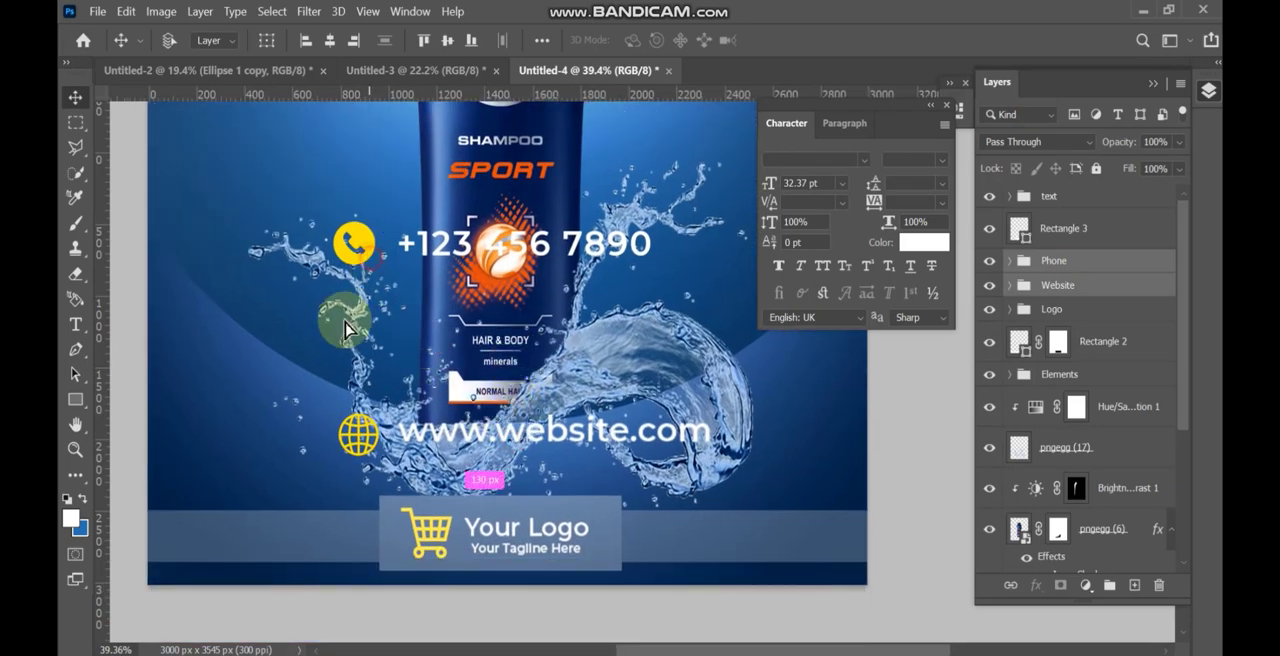
{"action": "left_click_drag", "start_coordinate": [344, 328], "coordinate": [319, 390]}
Scale the Phone and Website groups down and place them on the footer strip, phone left and website right of the logo.
{"action": "left_click", "coordinate": [1052, 261]}
{"action": "left_click_drag", "start_coordinate": [392, 345], "coordinate": [421, 458]}
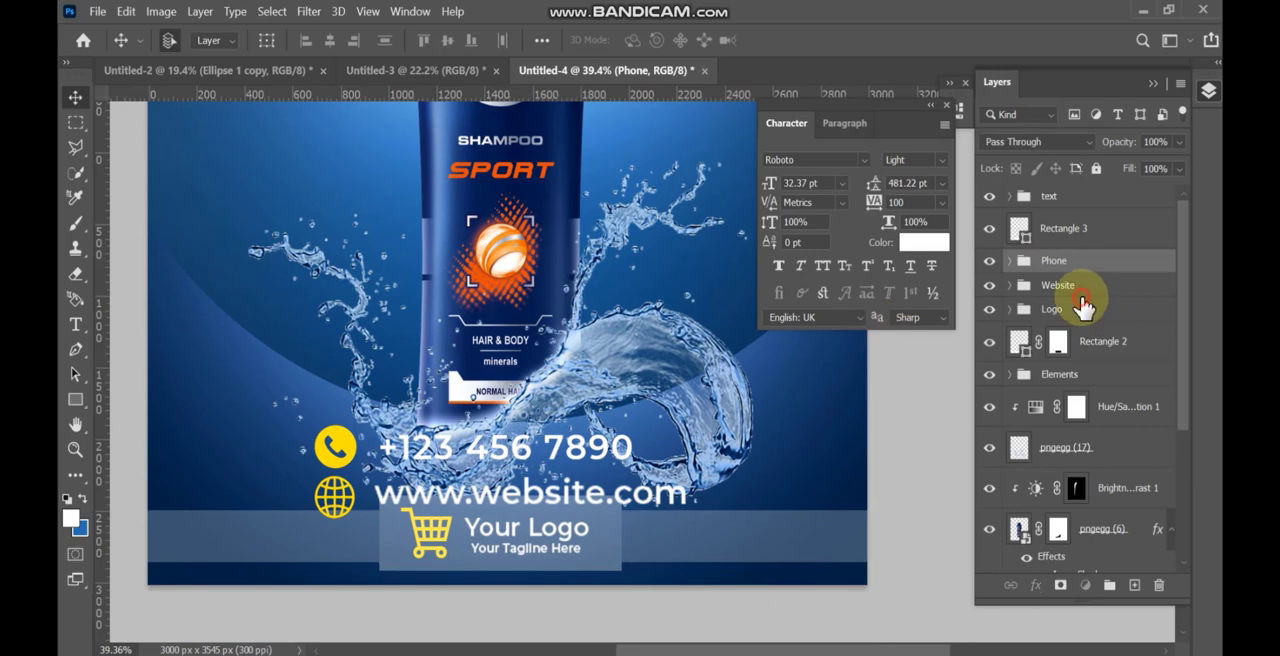
{"action": "left_click", "coordinate": [1077, 288], "text": "ctrl"}
{"action": "key", "text": "ctrl+t"}
{"action": "left_click", "coordinate": [790, 313]}
{"action": "left_click_drag", "start_coordinate": [702, 463], "coordinate": [315, 550]}
{"action": "key", "text": "Return"}
Nudge the Phone group right and the Website group left, closer to the logo box.
{"action": "left_click", "coordinate": [1071, 265]}
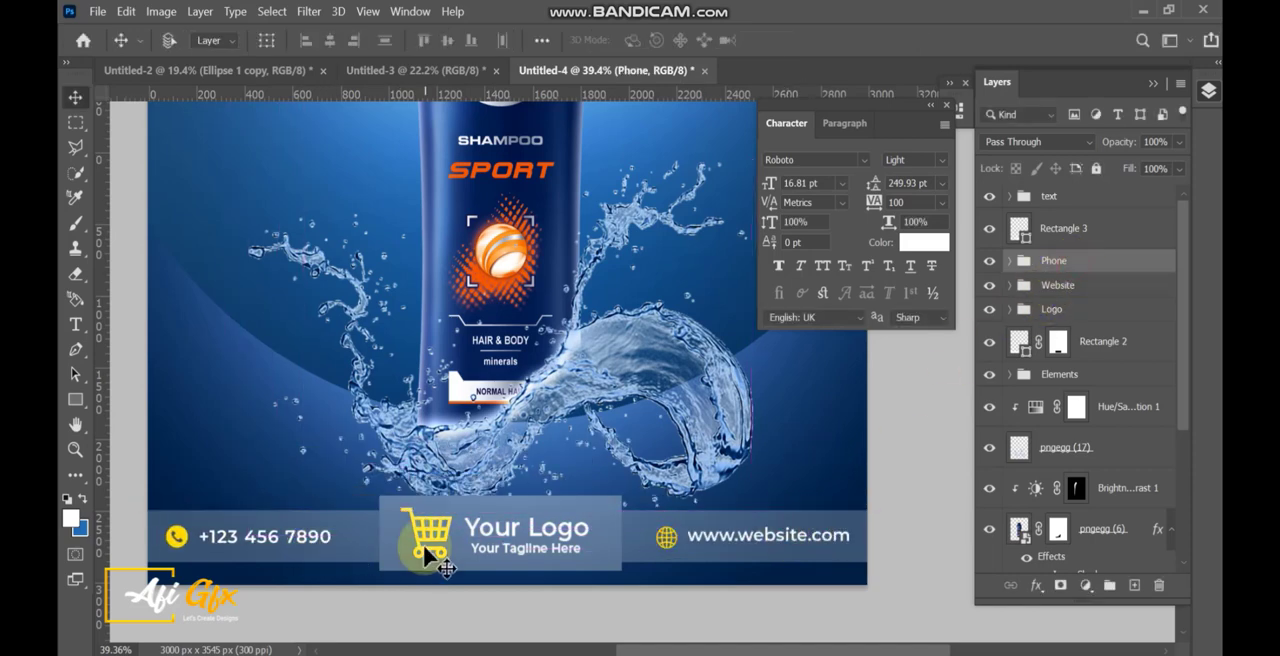
{"action": "key", "text": "Right"}
{"action": "key", "text": "Right"}
{"action": "key", "text": "Right"}
{"action": "key", "text": "Right"}
{"action": "key", "text": "Right"}
{"action": "key", "text": "Right"}
{"action": "key", "text": "Right"}
{"action": "key", "text": "Right"}
{"action": "key", "text": "Right"}
{"action": "key", "text": "Right"}
{"action": "key", "text": "Right"}
{"action": "key", "text": "Right"}
{"action": "key", "text": "Right"}
{"action": "key", "text": "Right"}
{"action": "key", "text": "Right"}
{"action": "key", "text": "Right"}
{"action": "key", "text": "Right"}
{"action": "key", "text": "Right"}
{"action": "key", "text": "Right"}
{"action": "key", "text": "Right"}
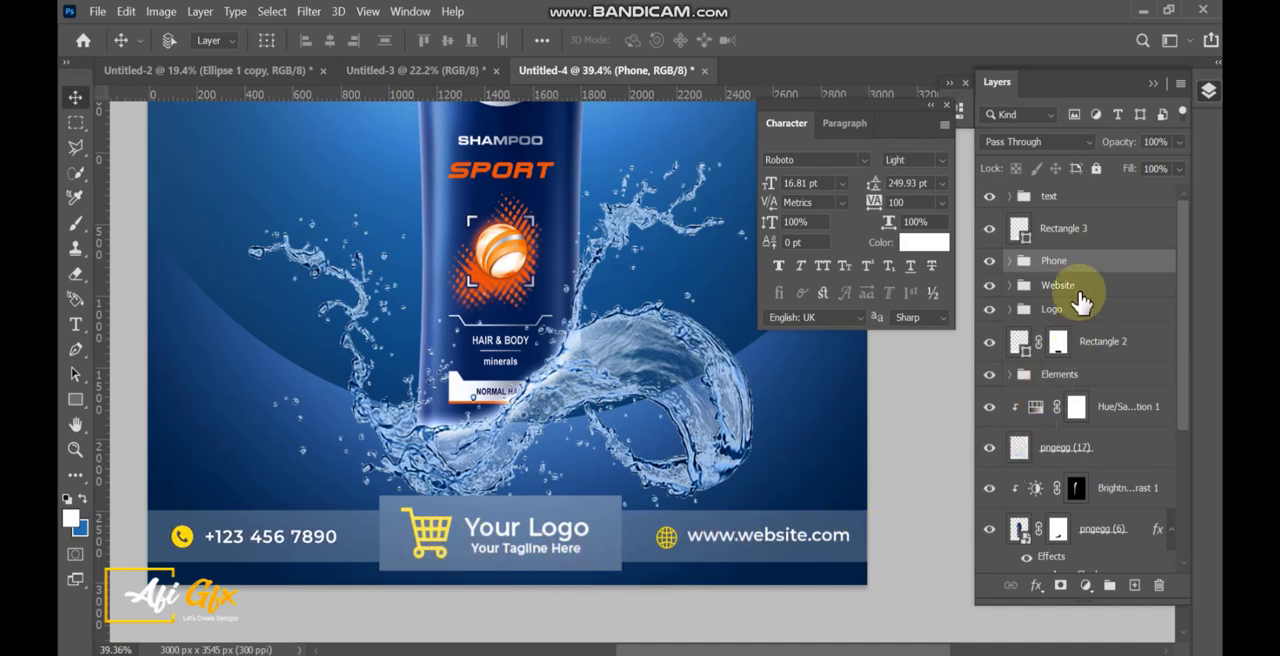
{"action": "left_click", "coordinate": [1079, 288]}
{"action": "key", "text": "Left"}
{"action": "key", "text": "Left"}
{"action": "key", "text": "Left"}
{"action": "key", "text": "Left"}
{"action": "key", "text": "Left"}
{"action": "key", "text": "Left"}
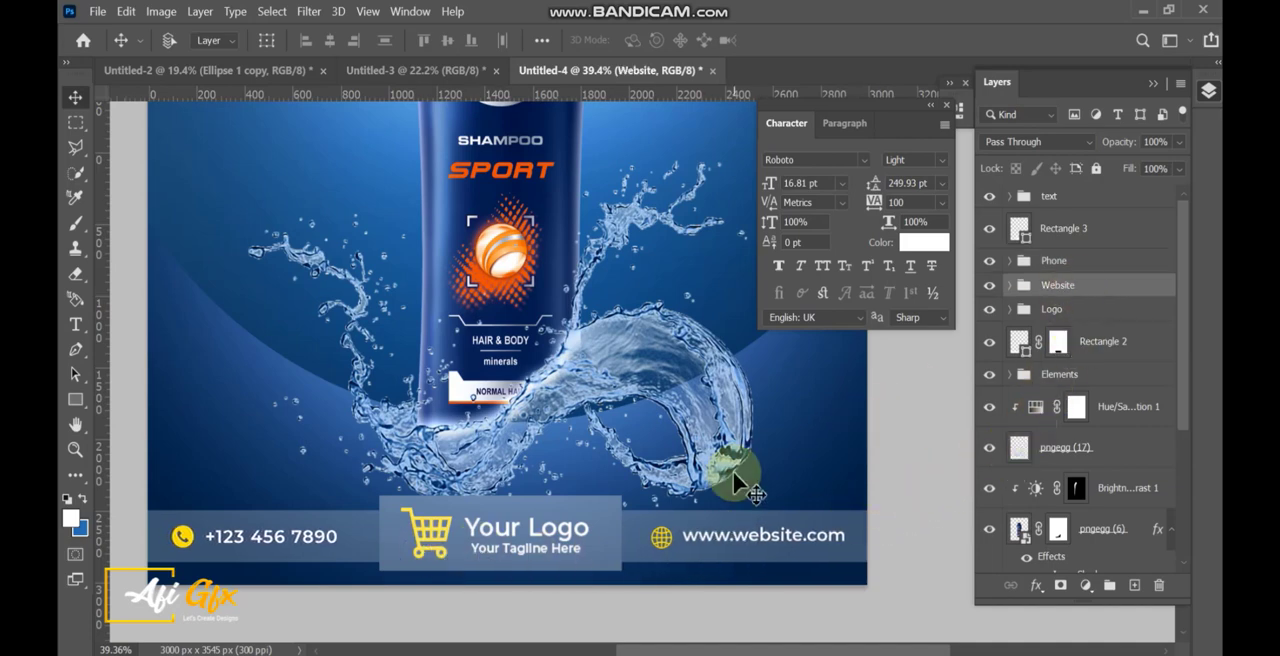
Expand the text group and select the Nivea Men headline layer.
{"action": "key", "text": "ctrl+0"}
{"action": "left_click", "coordinate": [1058, 245]}
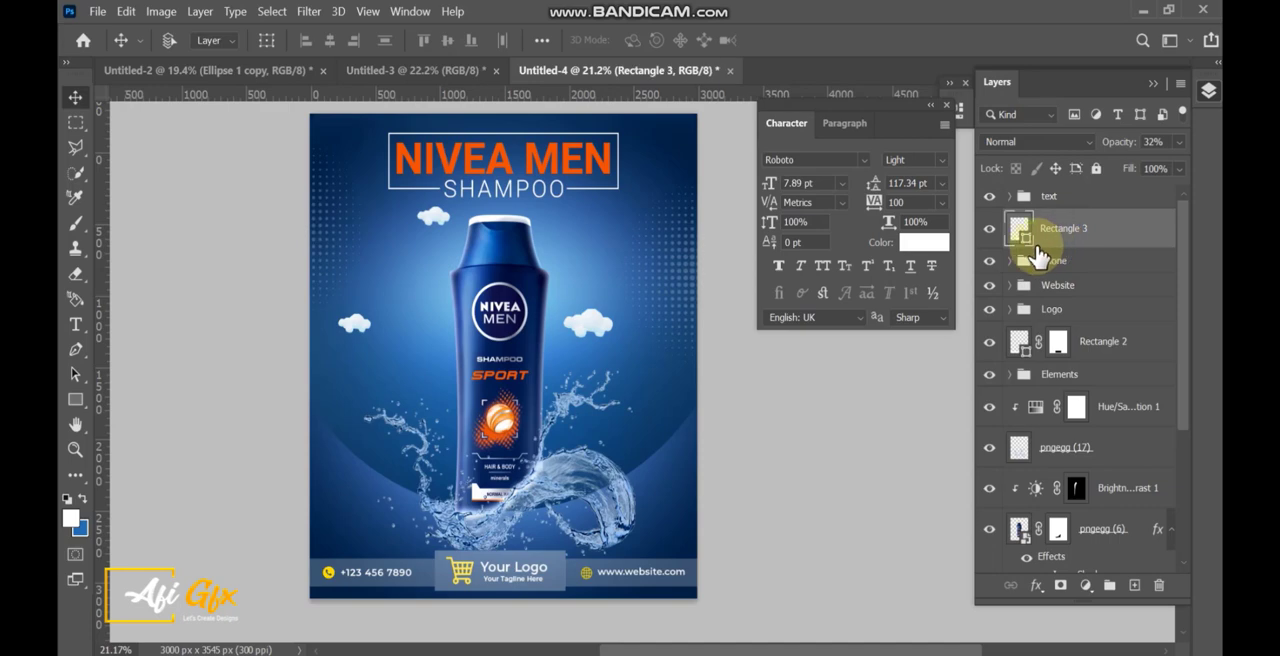
{"action": "left_click", "coordinate": [990, 198]}
{"action": "left_click", "coordinate": [990, 198]}
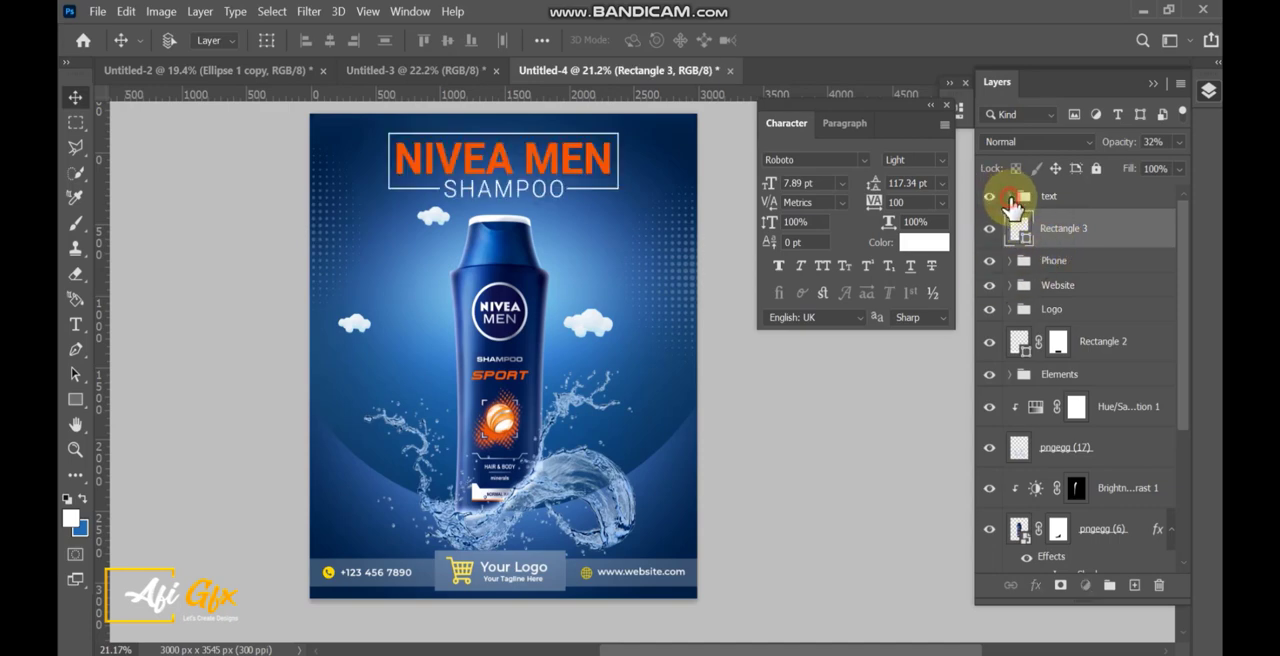
{"action": "left_click", "coordinate": [1010, 196]}
{"action": "left_click", "coordinate": [1110, 283]}
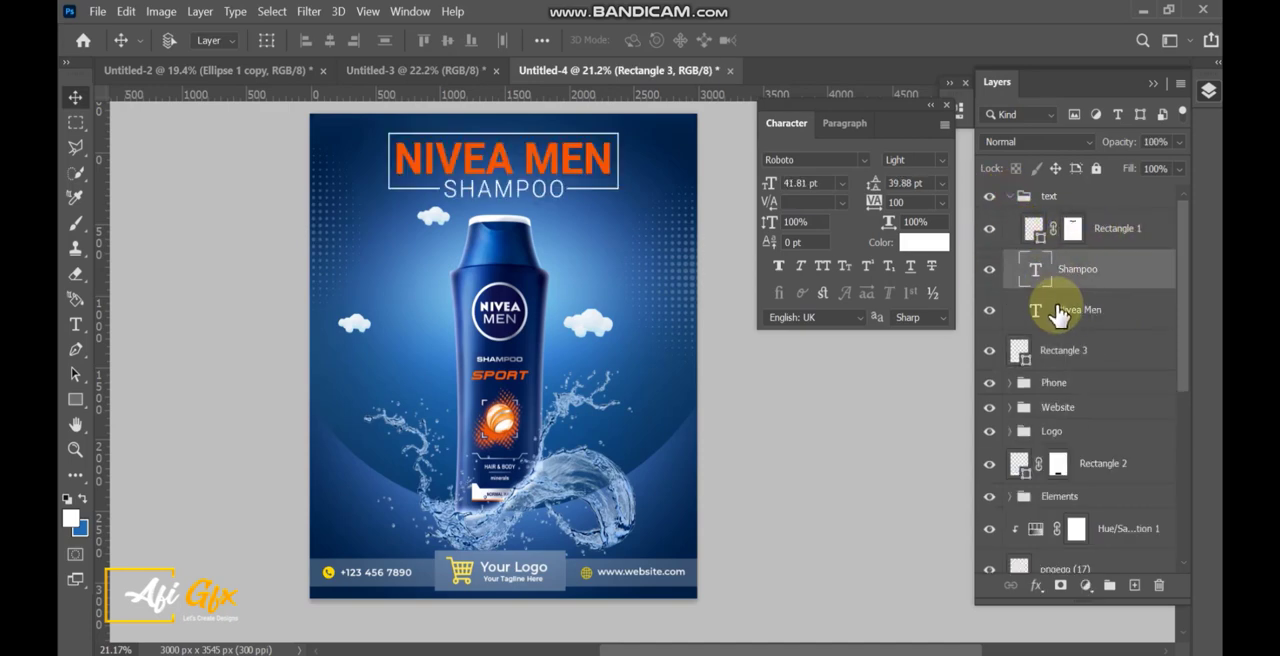
{"action": "left_click", "coordinate": [1006, 318]}
{"action": "left_click", "coordinate": [991, 314]}
{"action": "left_click", "coordinate": [991, 314]}
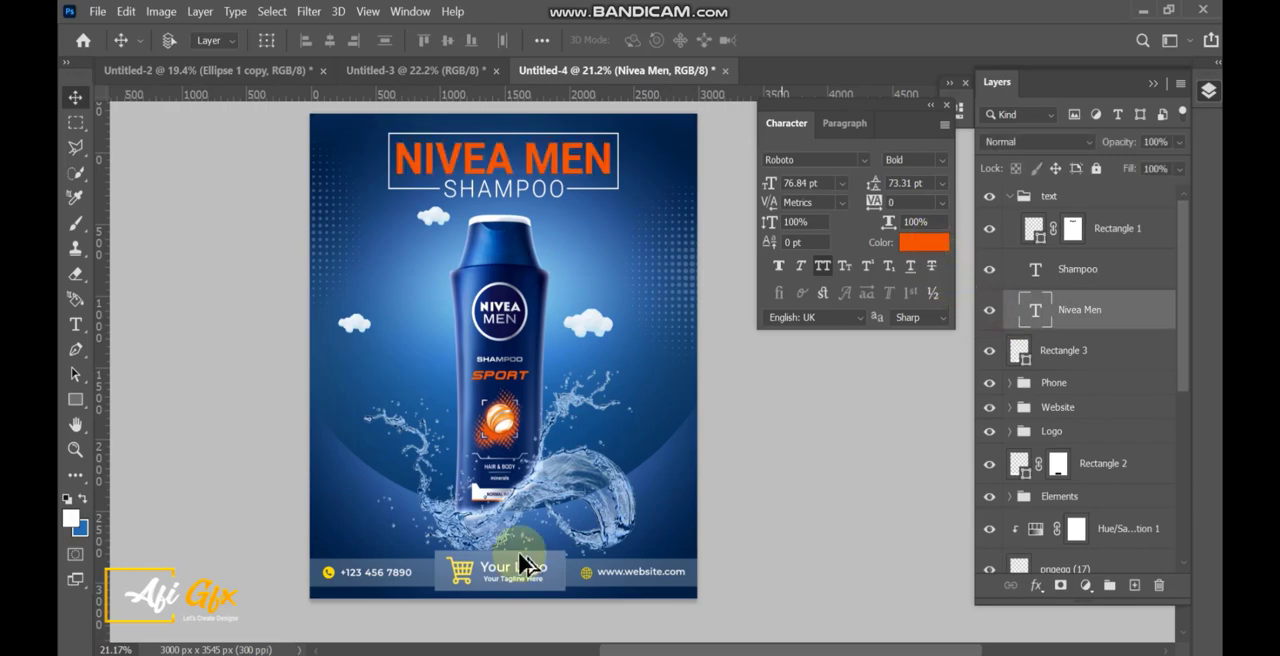
Recolour the Nivea Men headline with the yellow ffed52 sampled from the footer's cart icon.
{"action": "scroll", "coordinate": [488, 540], "scroll_direction": "up", "scroll_amount": 4}
{"action": "scroll", "coordinate": [493, 517], "scroll_direction": "up", "scroll_amount": 1}
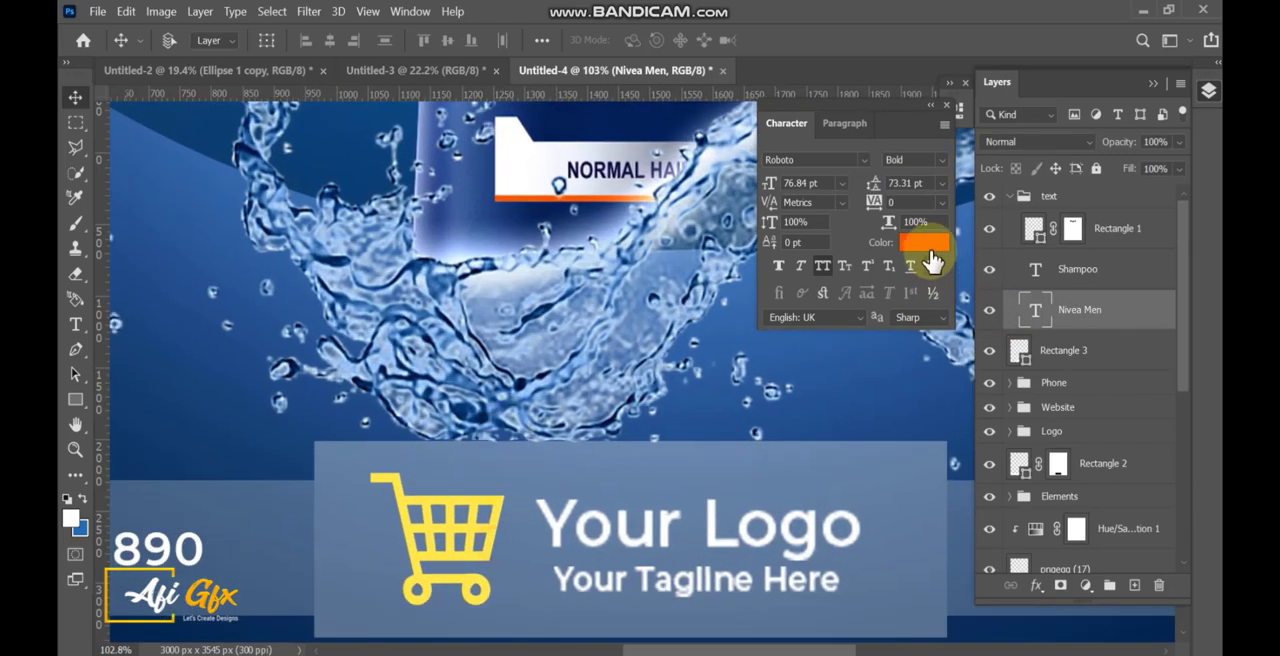
{"action": "left_click", "coordinate": [924, 242]}
{"action": "left_click", "coordinate": [503, 500]}
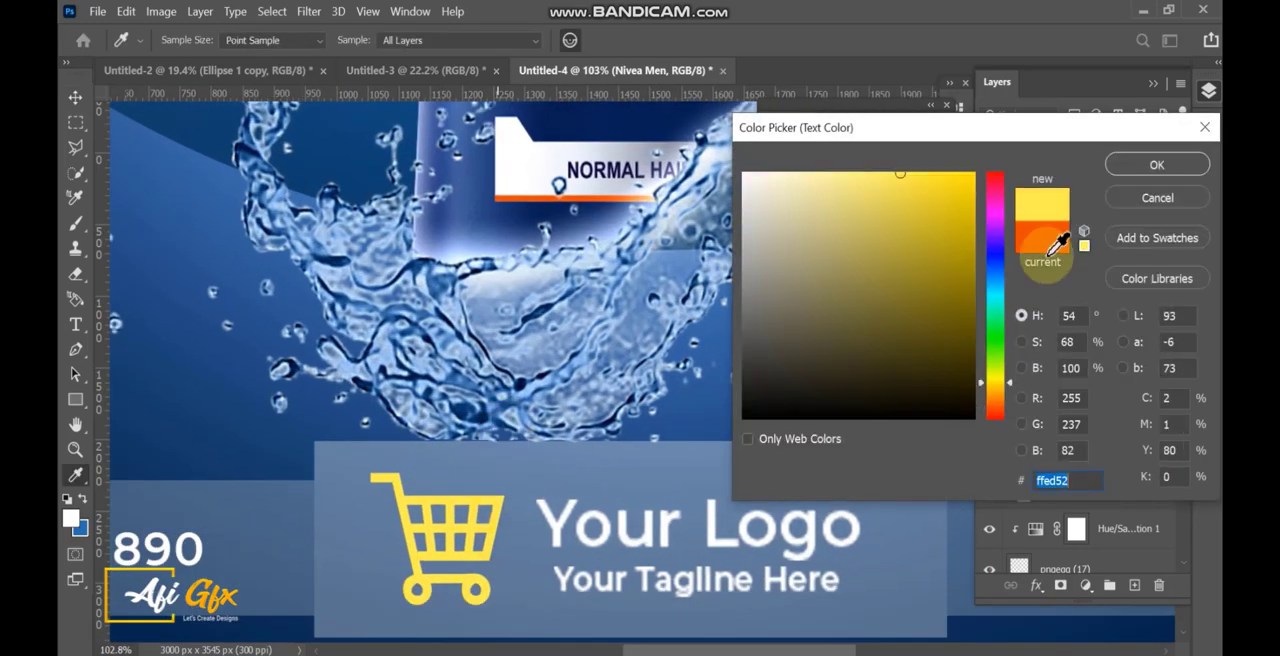
{"action": "left_click", "coordinate": [1155, 164]}
{"action": "scroll", "coordinate": [801, 304], "scroll_direction": "down", "scroll_amount": 10}
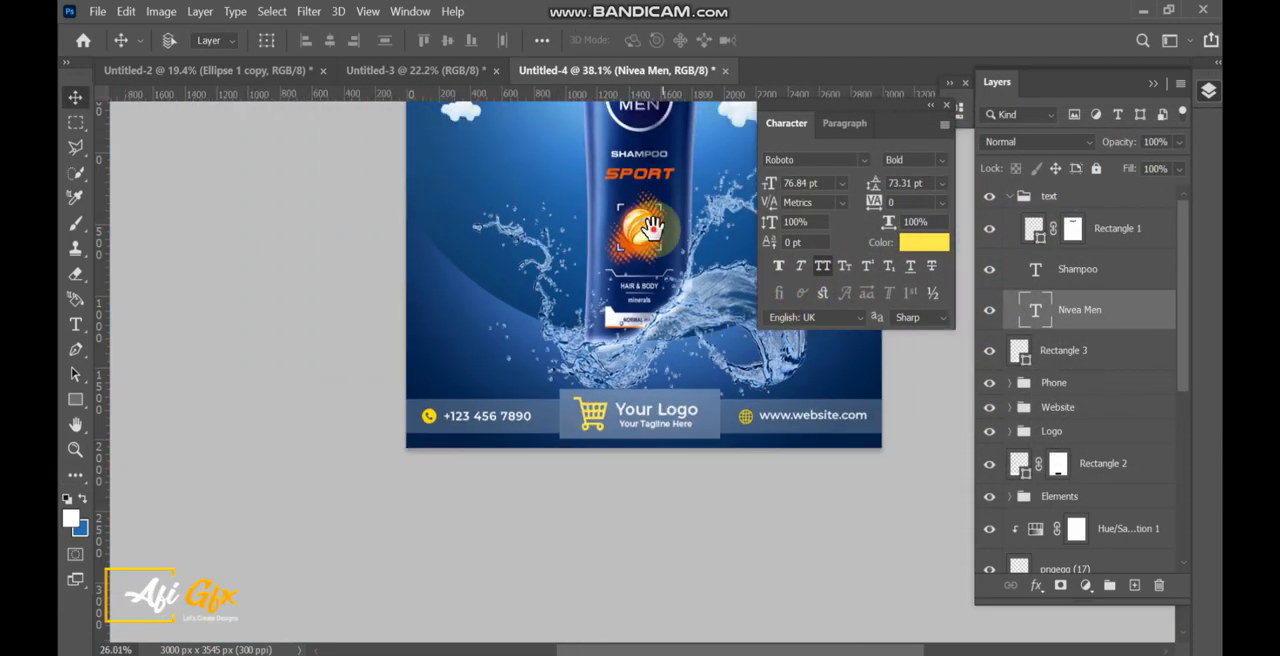
{"action": "left_click_drag", "start_coordinate": [651, 233], "coordinate": [582, 463]}
{"action": "scroll", "coordinate": [597, 453], "scroll_direction": "down", "scroll_amount": 2}
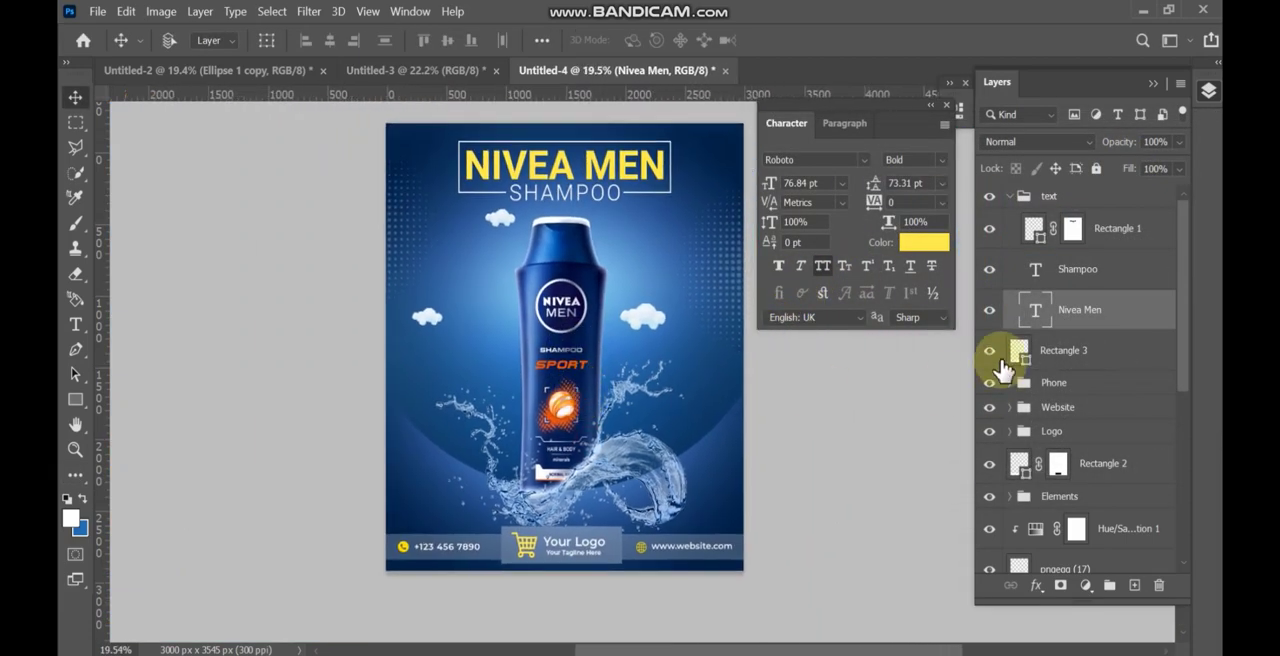
{"action": "left_click", "coordinate": [991, 313]}
{"action": "left_click", "coordinate": [991, 313]}
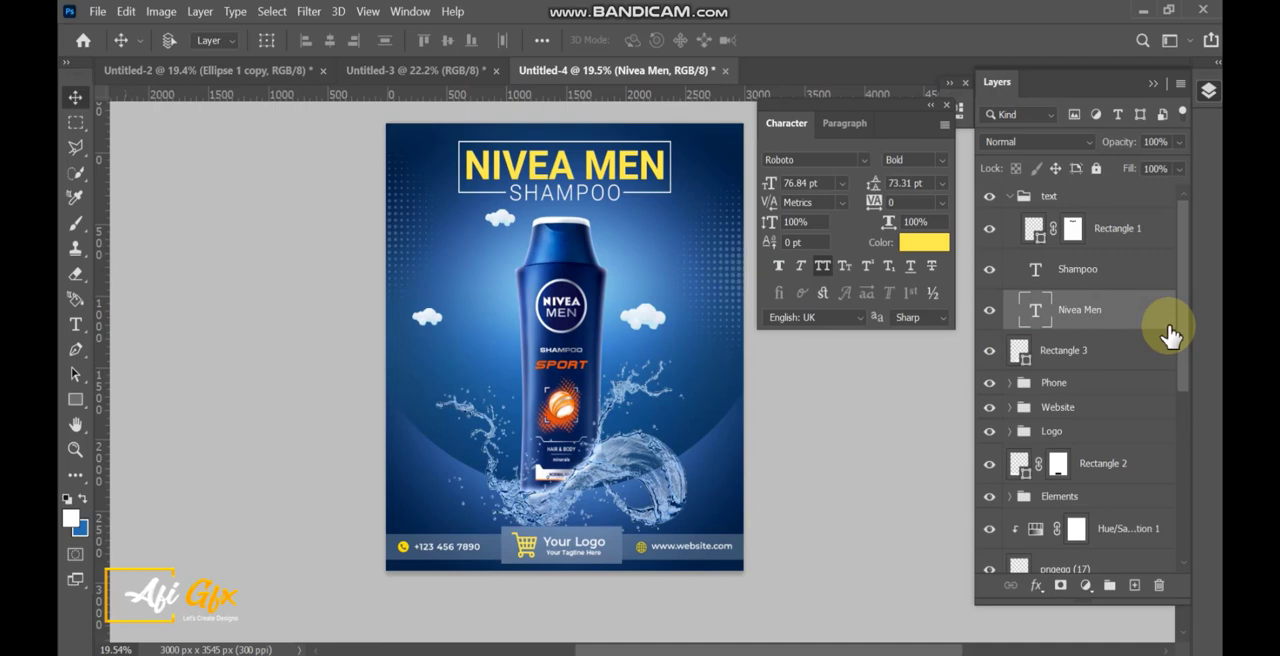
Collapse the text group and add a Hue/Saturation adjustment above it with hue +8 and saturation +8.
{"action": "left_click", "coordinate": [1010, 197]}
{"action": "left_click", "coordinate": [1049, 201]}
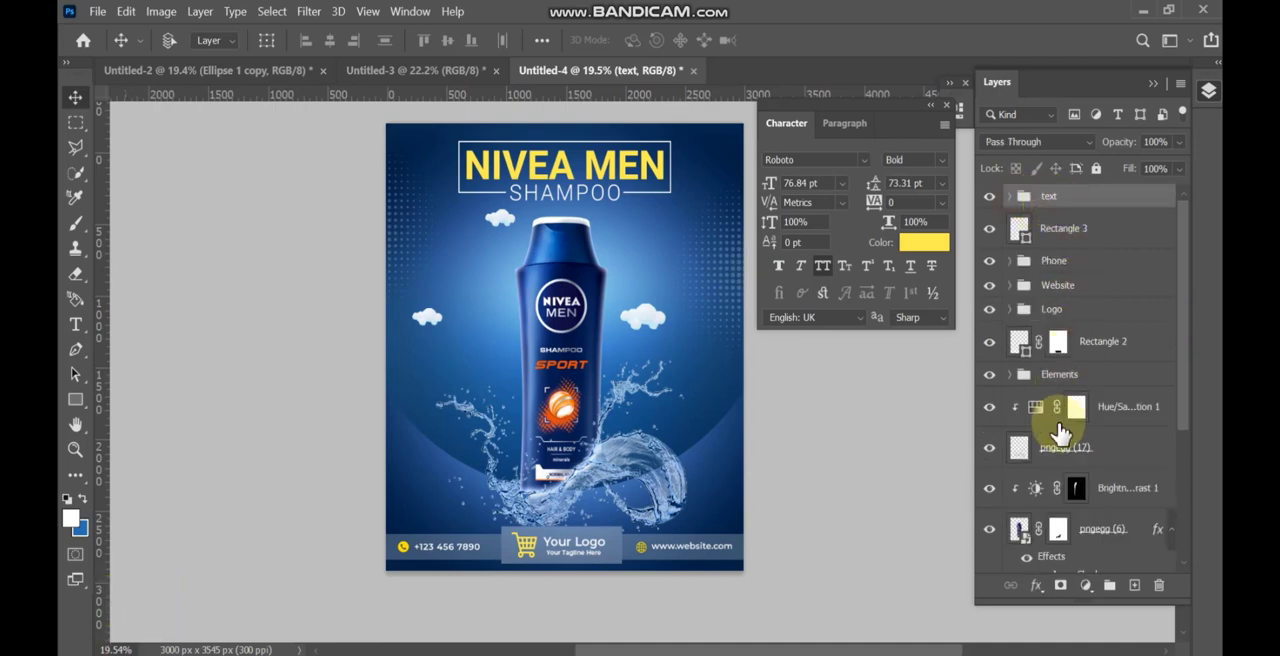
{"action": "left_click", "coordinate": [1086, 585]}
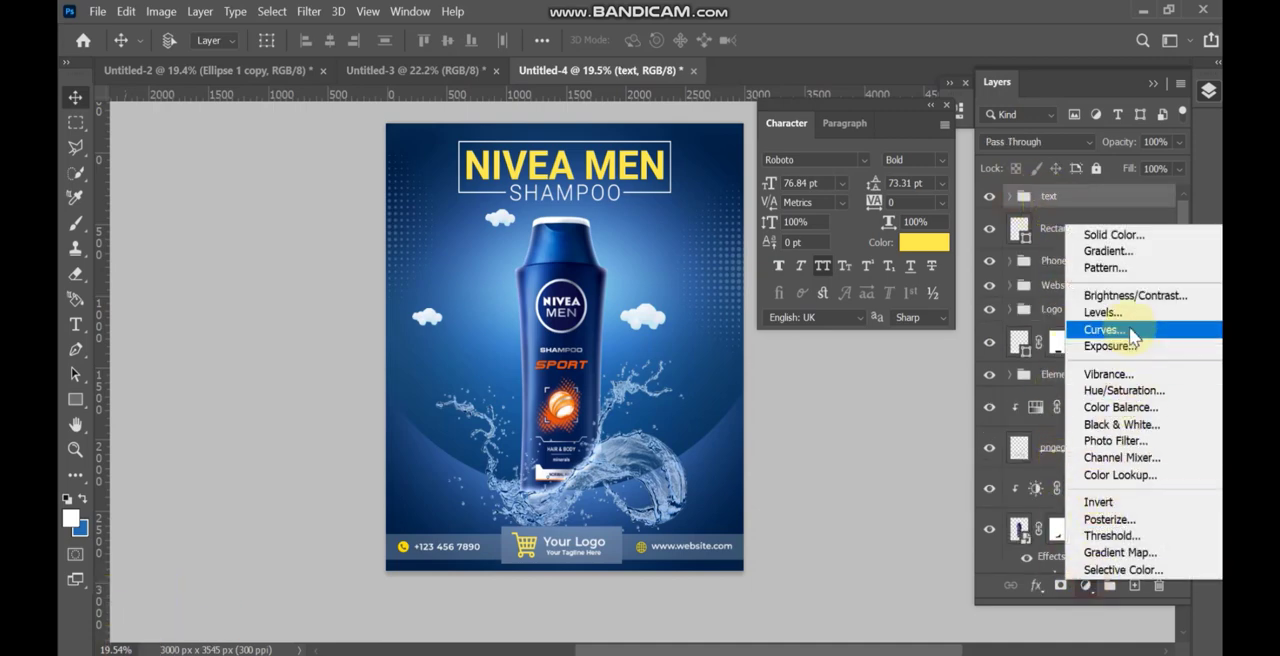
{"action": "left_click", "coordinate": [1133, 398]}
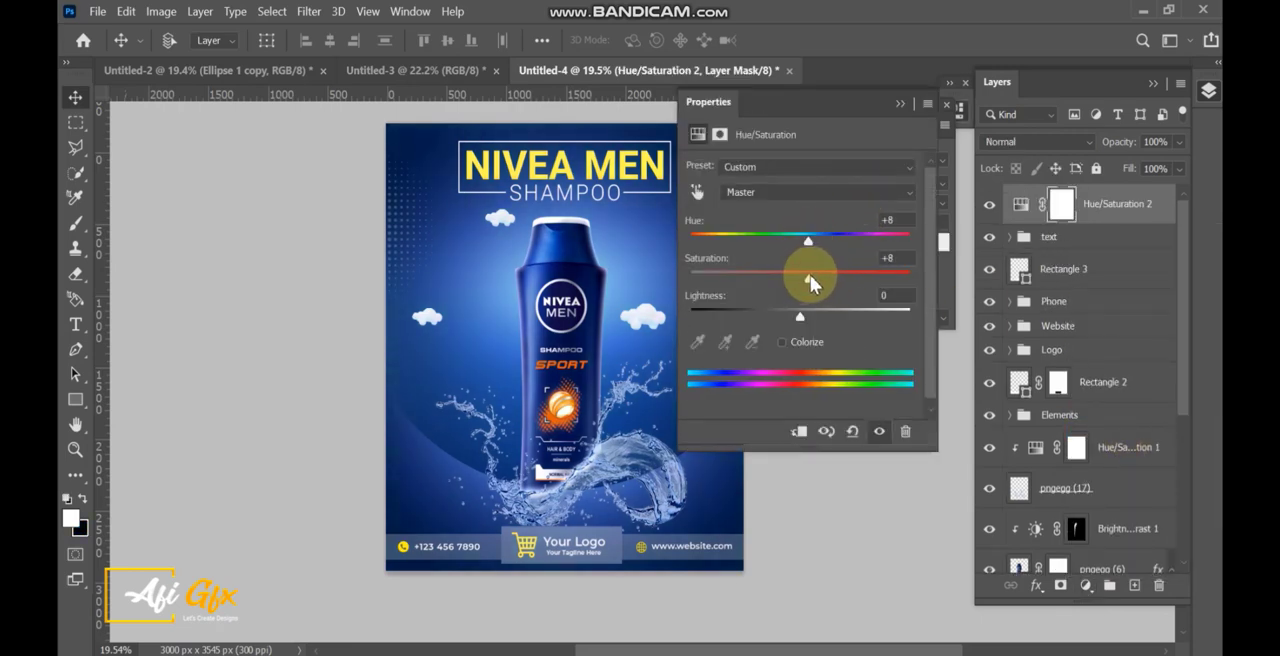
{"action": "left_click", "coordinate": [907, 108]}
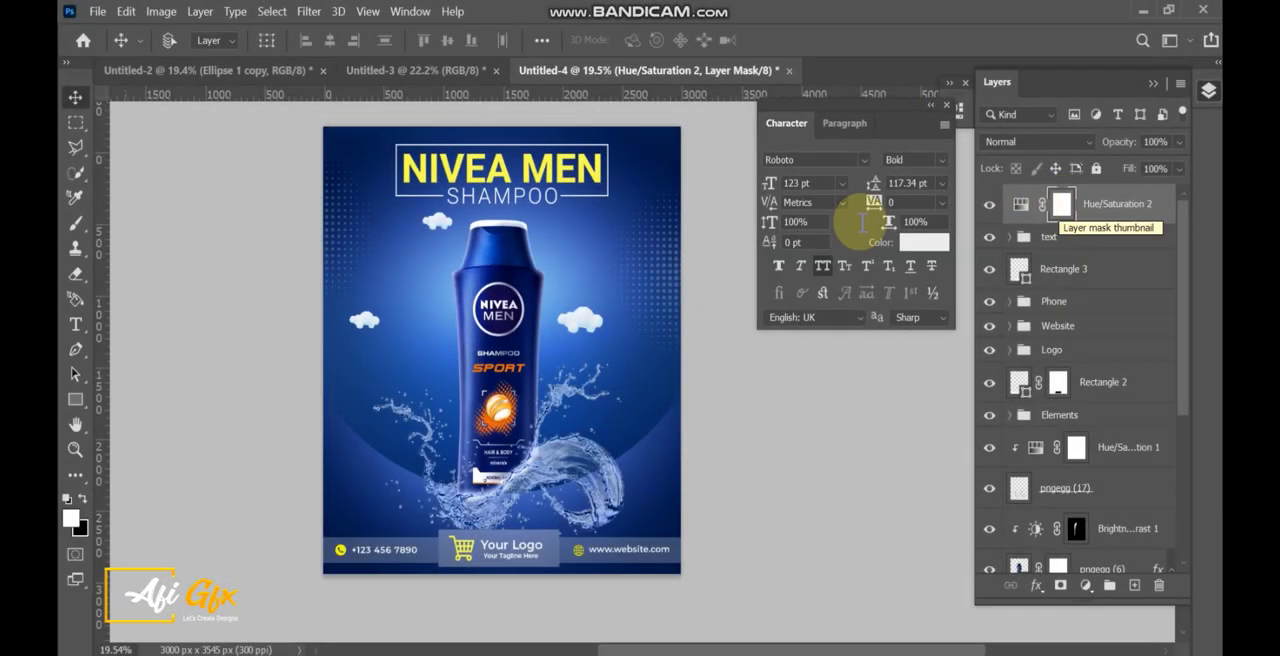
Close the floating Character settings to clear the view of the poster.
{"action": "left_click", "coordinate": [949, 83]}
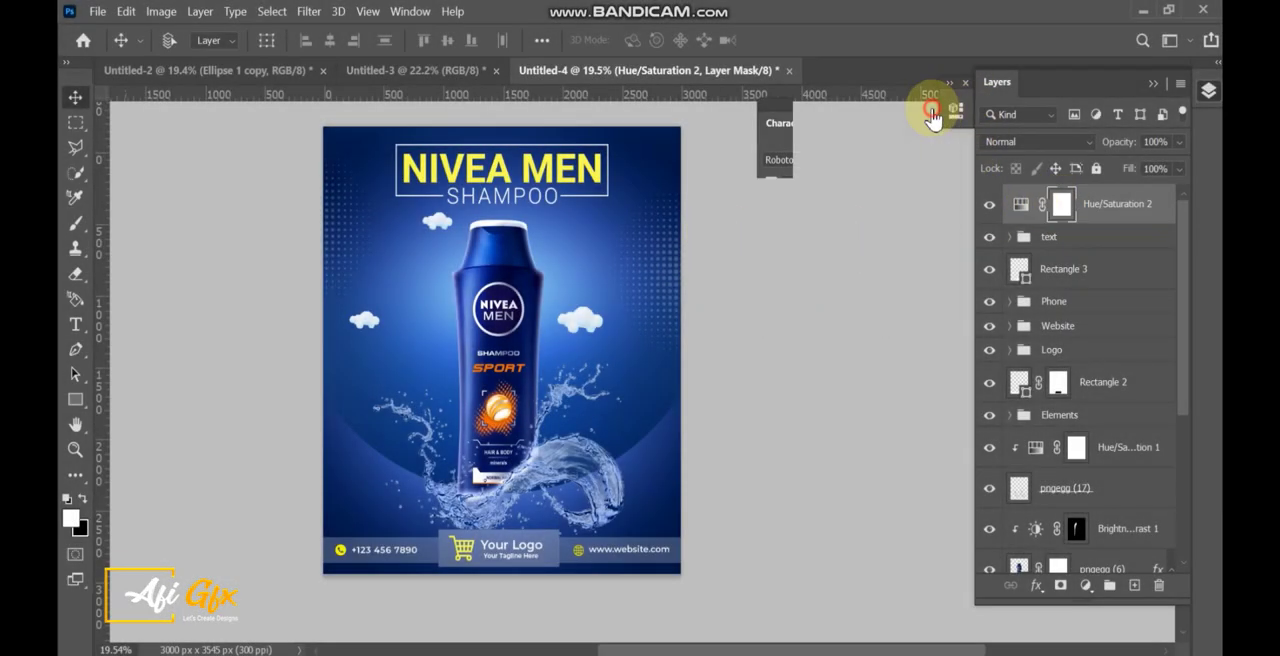
{"action": "left_click_drag", "start_coordinate": [775, 115], "coordinate": [762, 103]}
{"action": "left_click", "coordinate": [784, 105]}
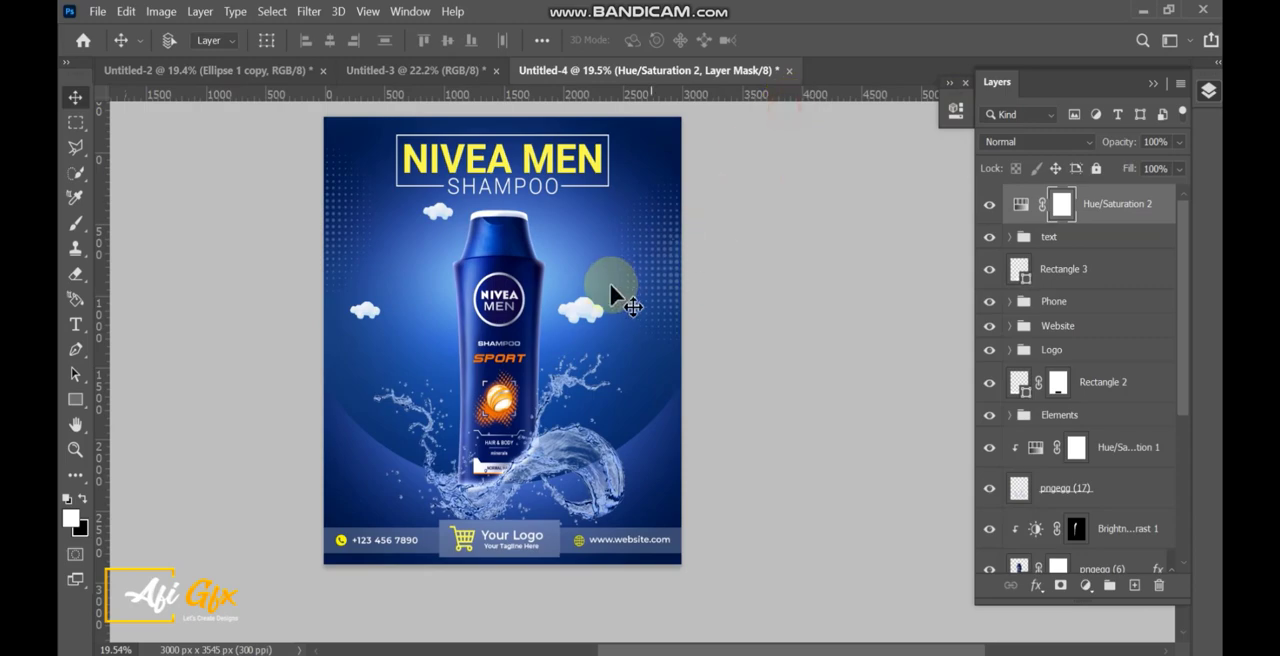
Review the poster up close from the headline down to the footer.
{"action": "left_click_drag", "start_coordinate": [619, 284], "coordinate": [720, 310]}
{"action": "scroll", "coordinate": [648, 230], "scroll_direction": "up", "scroll_amount": 5}
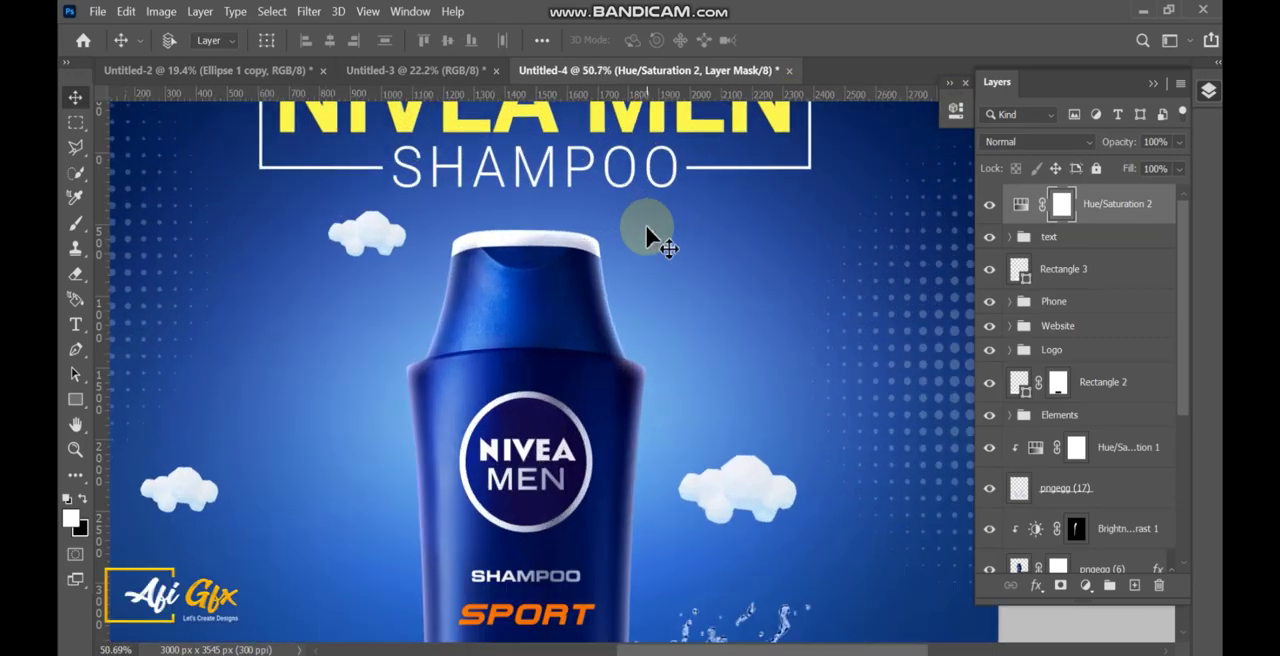
{"action": "scroll", "coordinate": [652, 283], "scroll_direction": "down", "scroll_amount": 7}
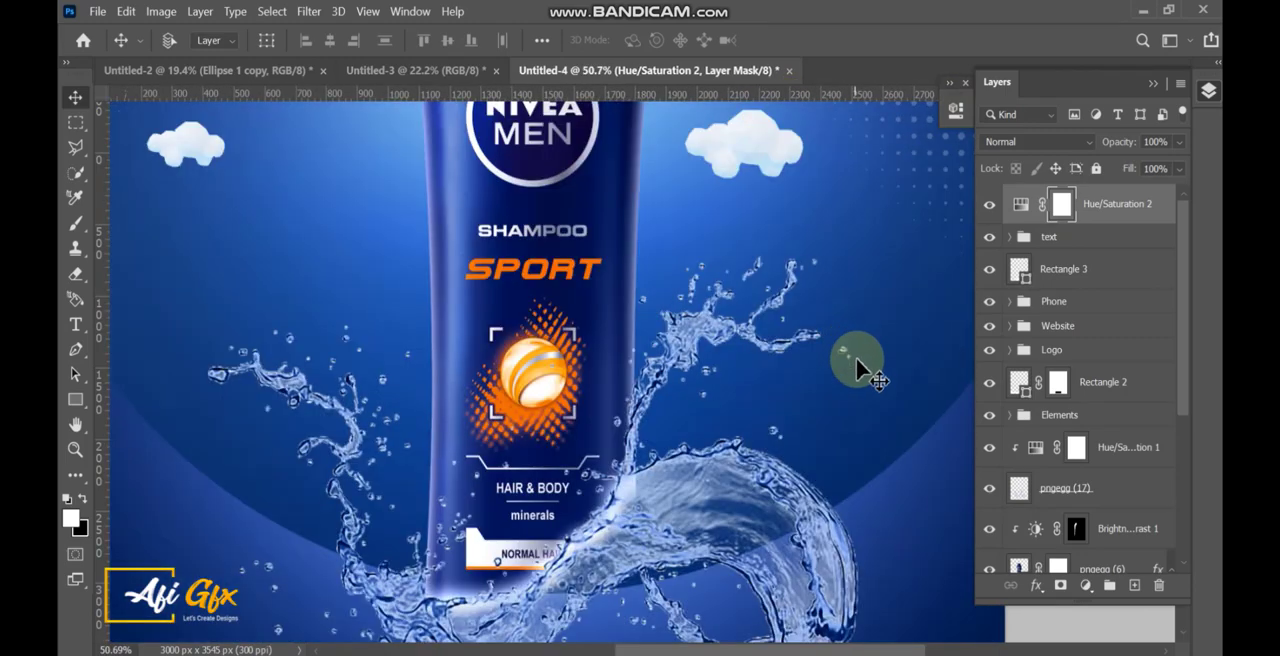
{"action": "scroll", "coordinate": [857, 359], "scroll_direction": "down", "scroll_amount": 6}
{"action": "scroll", "coordinate": [856, 359], "scroll_direction": "down", "scroll_amount": 4}
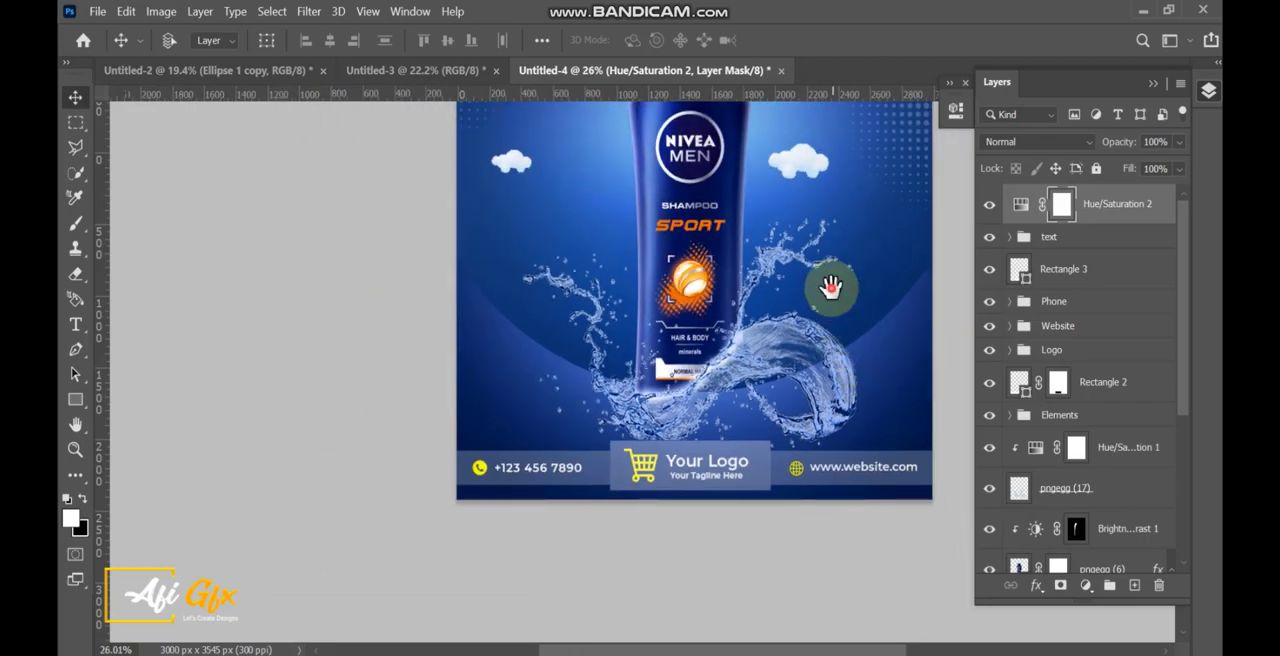